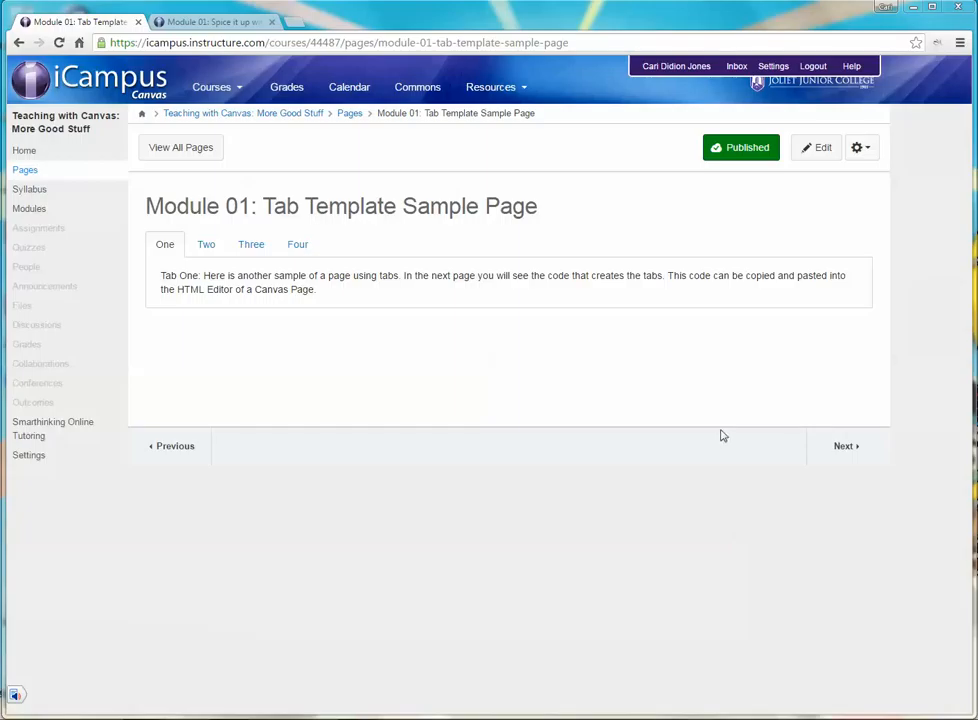
Step: View the accordion sample page, return to the tab sample page, and open it for editing to review its HTML code
click(188, 24)
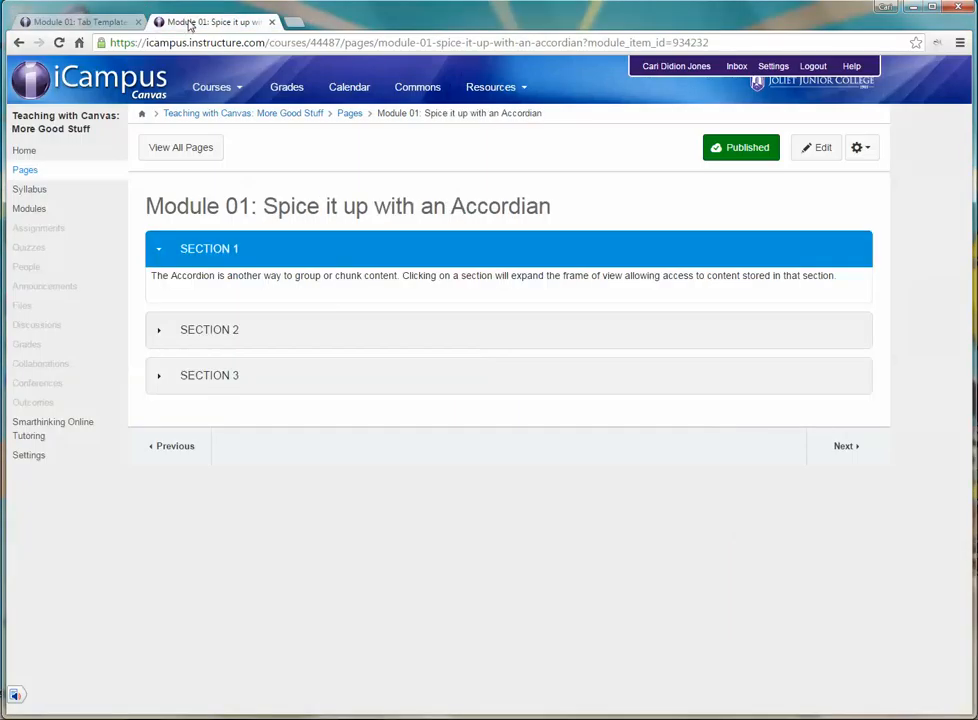
click(90, 24)
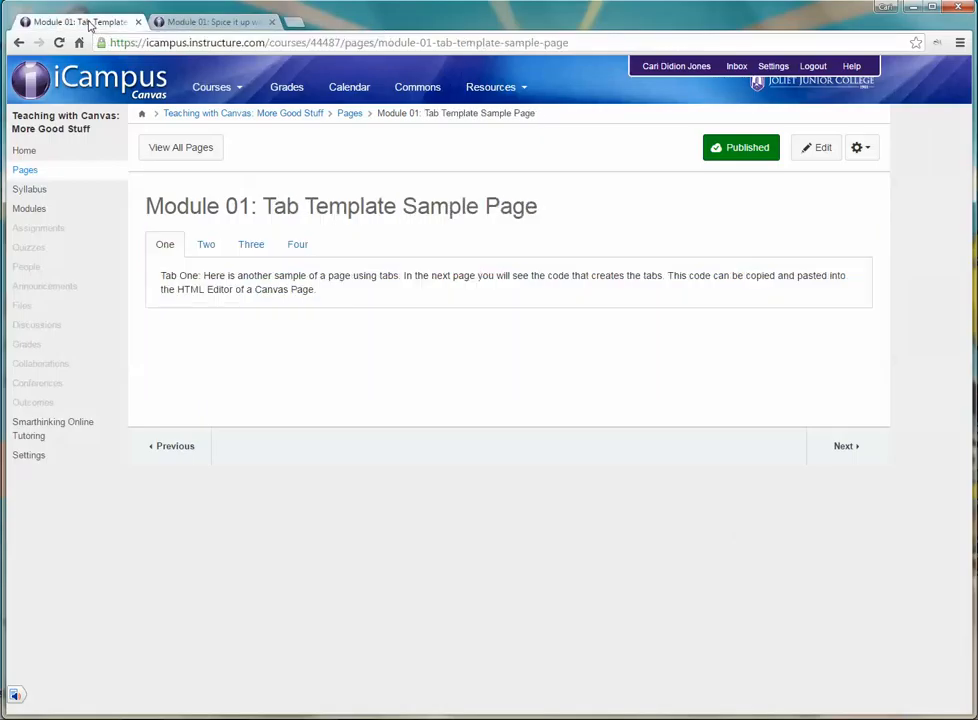
click(829, 162)
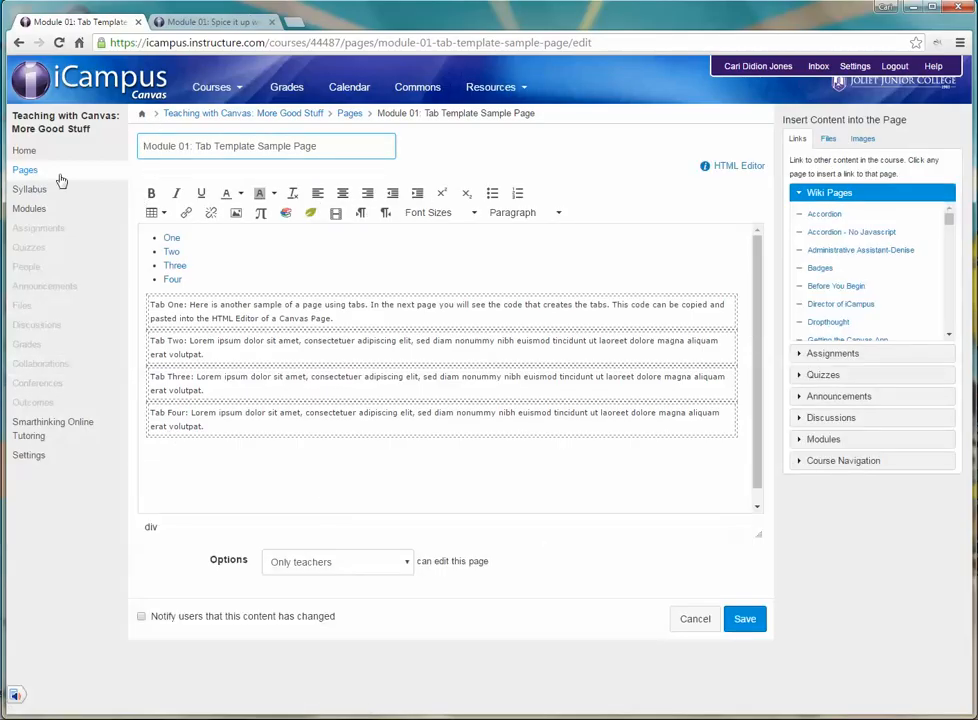
click(756, 166)
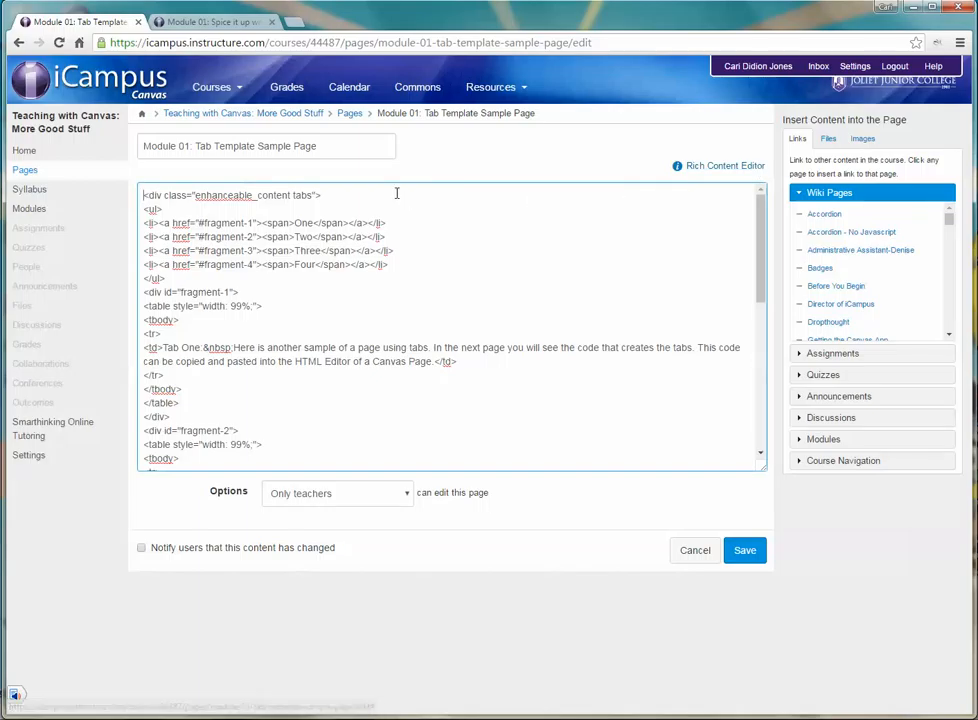
scroll(337, 415, down, 3)
scroll(337, 415, down, 3)
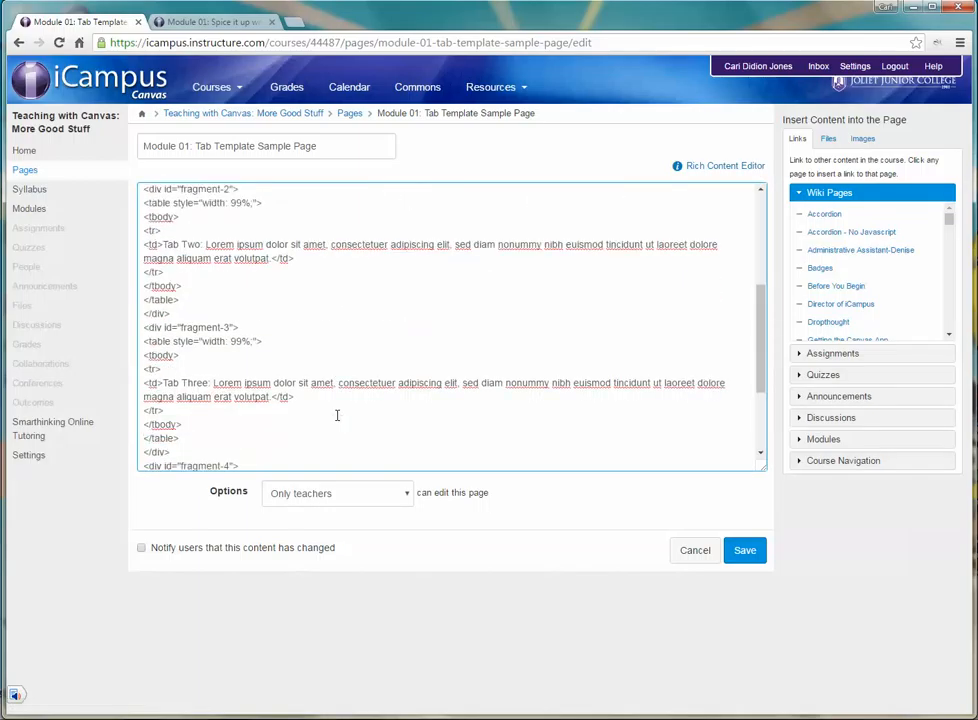
scroll(343, 410, up, 10)
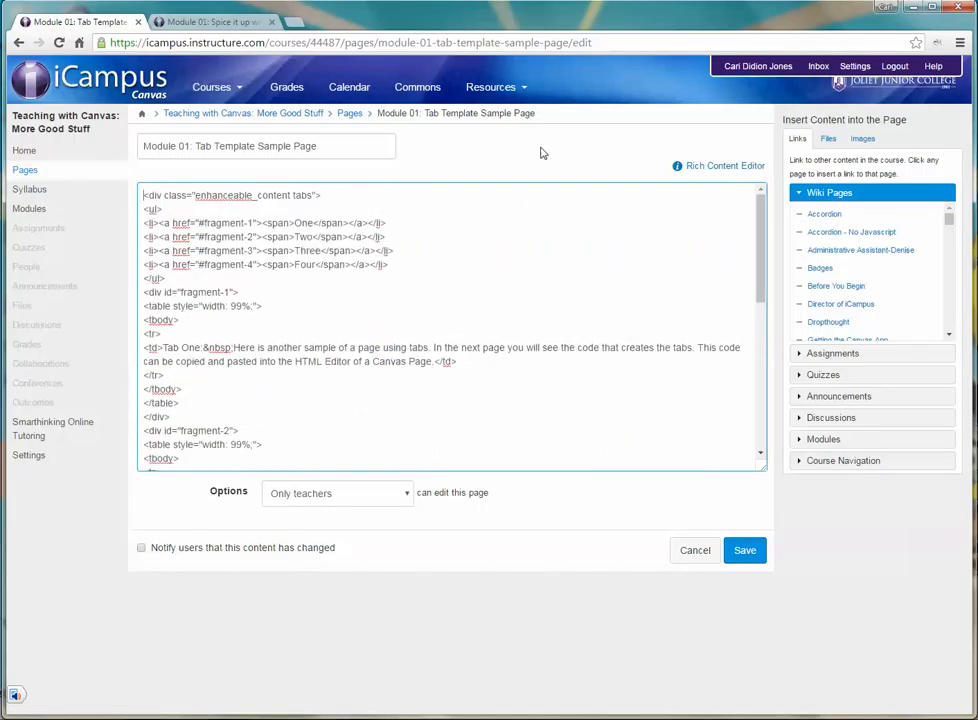
Step: Compare the tab list and tab text in the rich content view with the page's HTML code
click(709, 168)
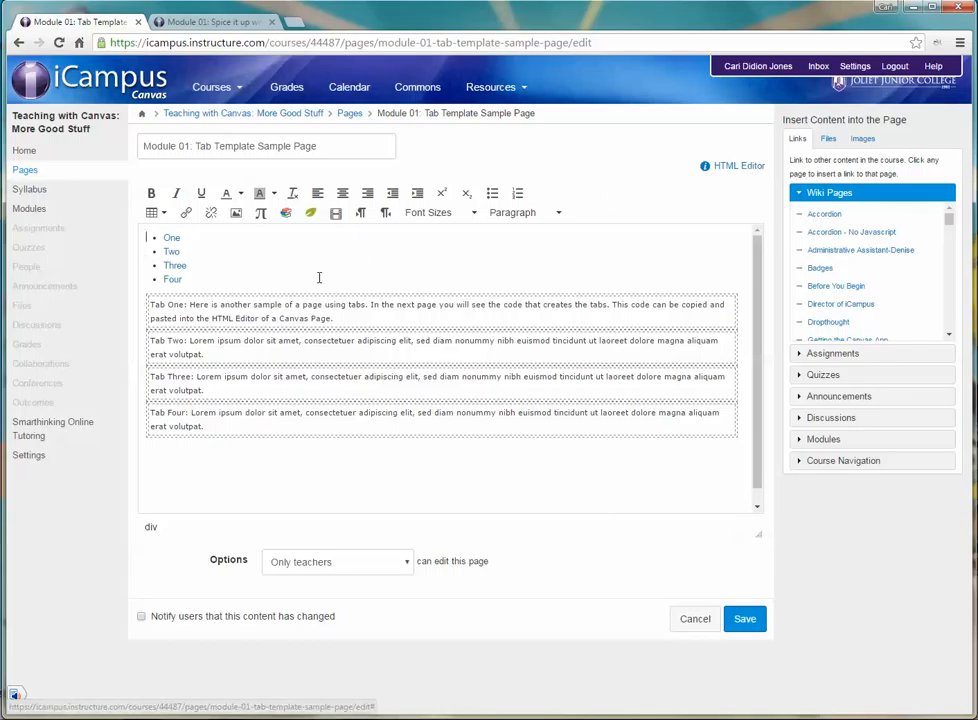
click(265, 315)
double_click(266, 308)
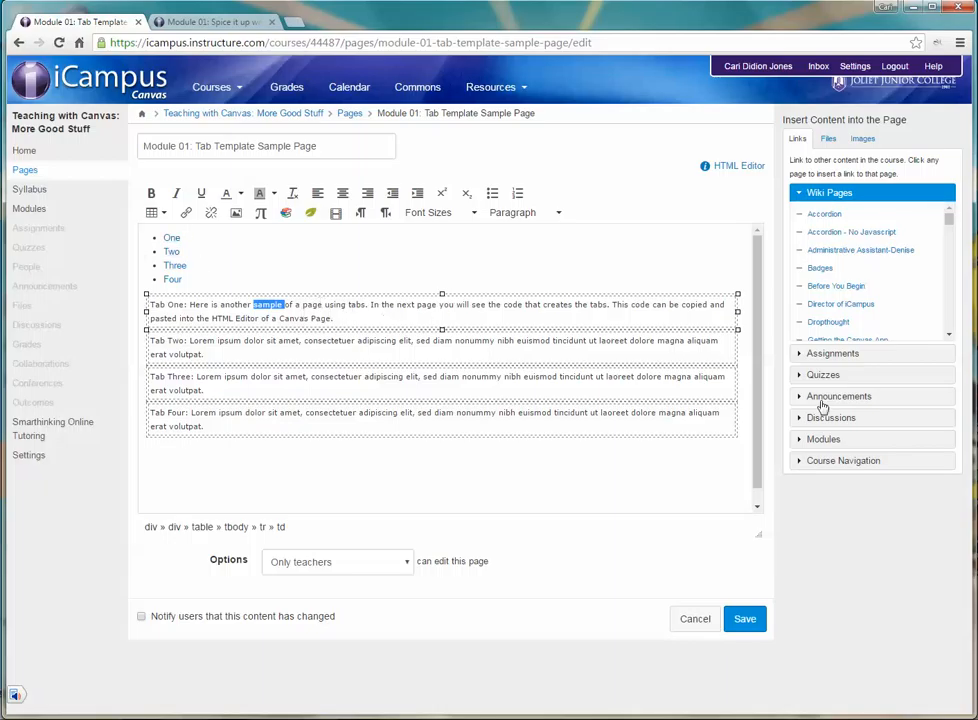
click(208, 269)
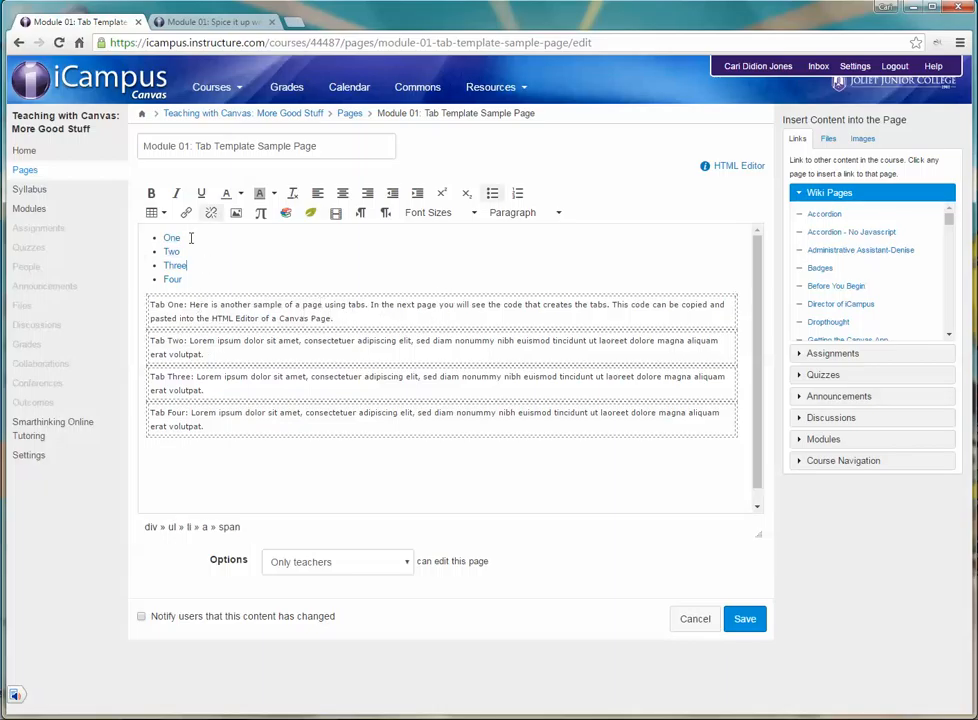
click(723, 170)
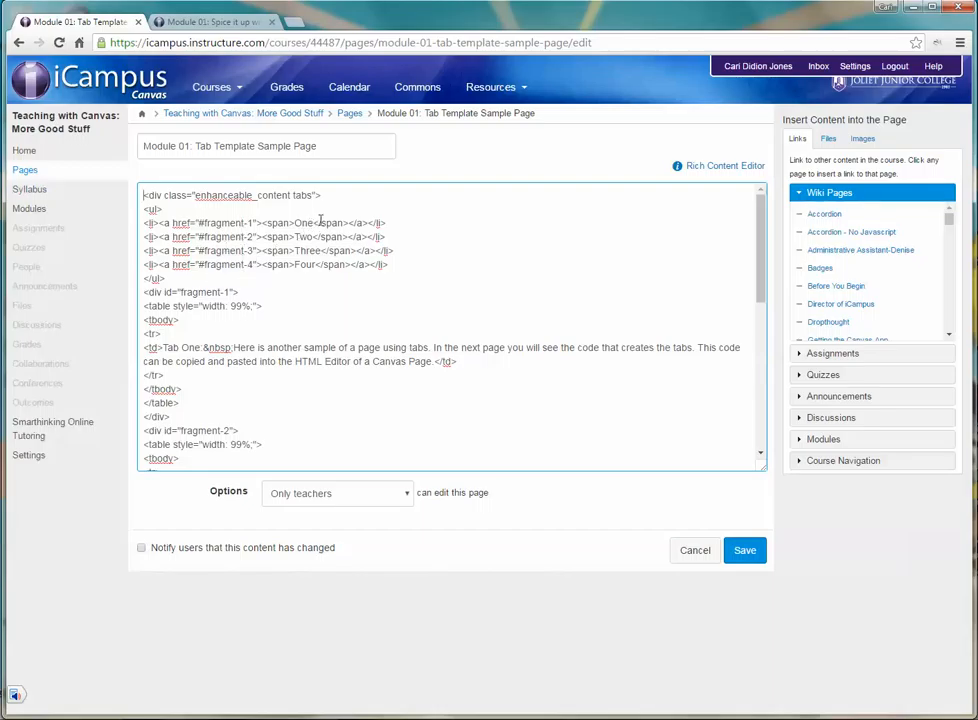
click(722, 167)
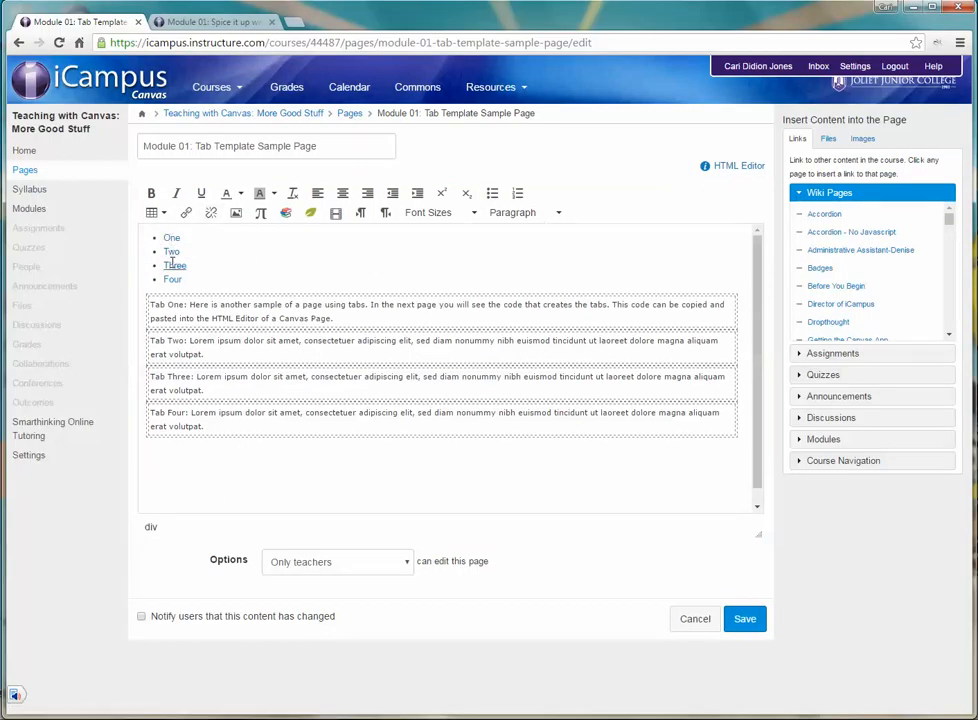
Step: Add "Chapter" before the names One, Two, Three and Four of the tabs in the HTML code, and save the page
click(745, 166)
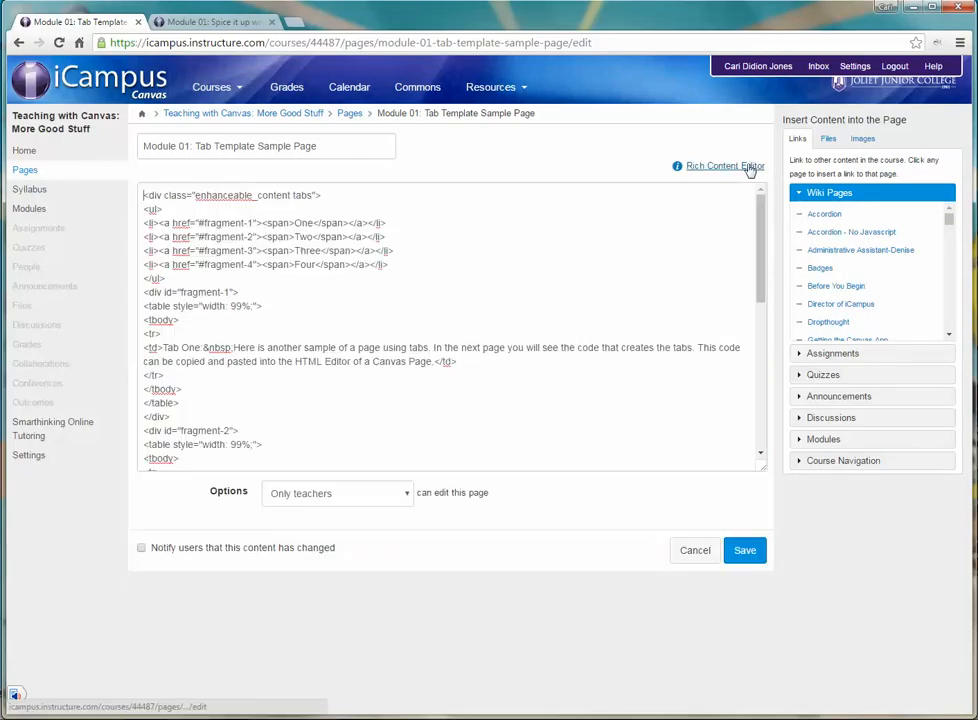
click(294, 222)
text(Chapter)
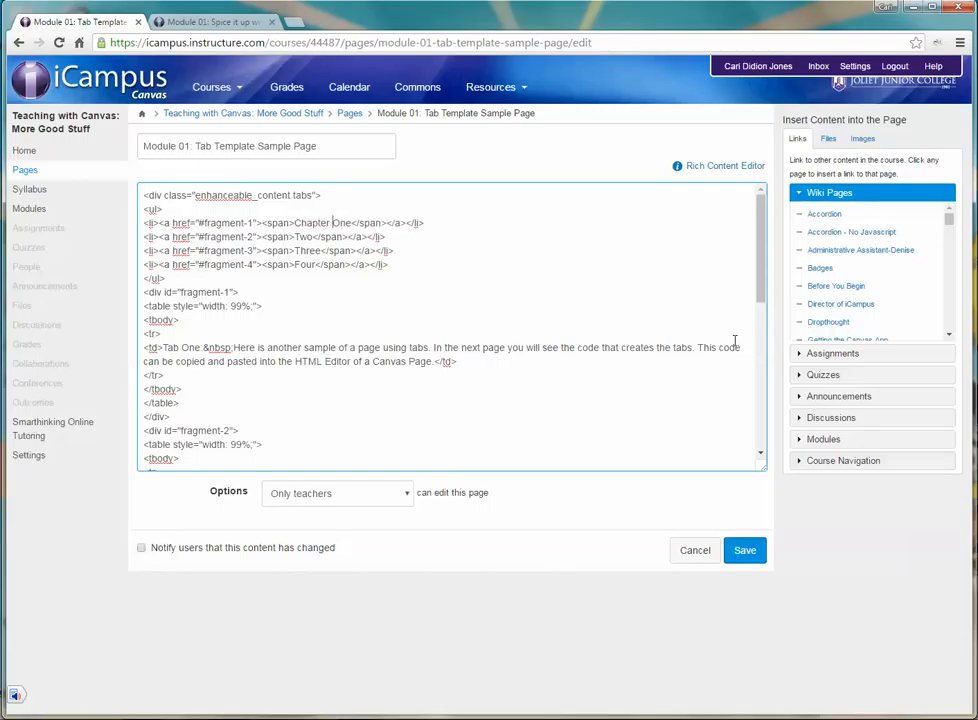
click(295, 237)
text(Chapter)
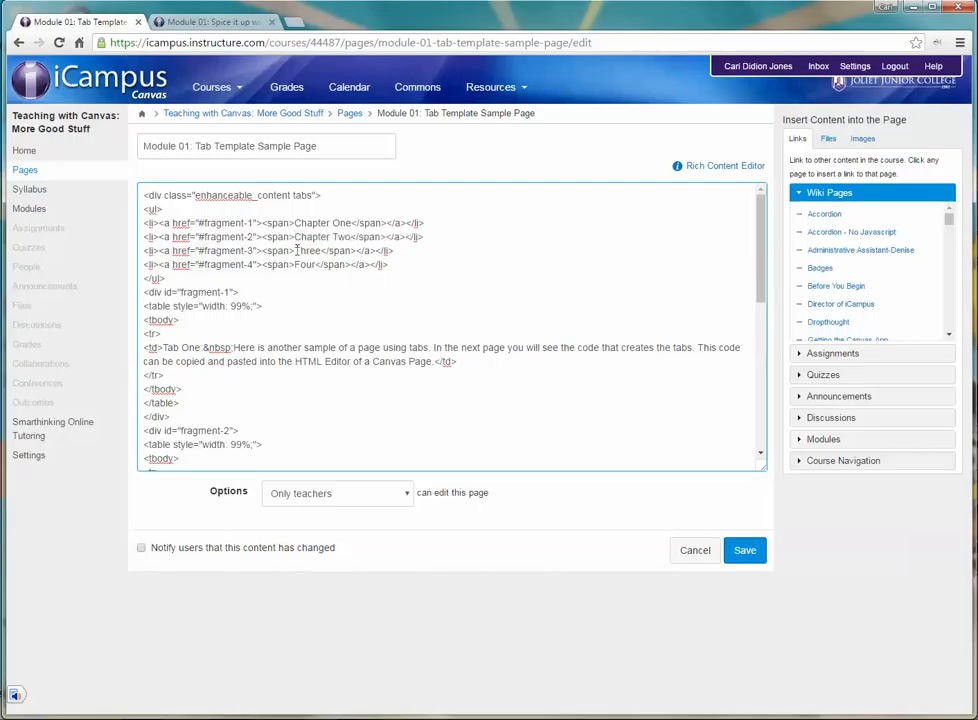
click(296, 251)
text(Chapter)
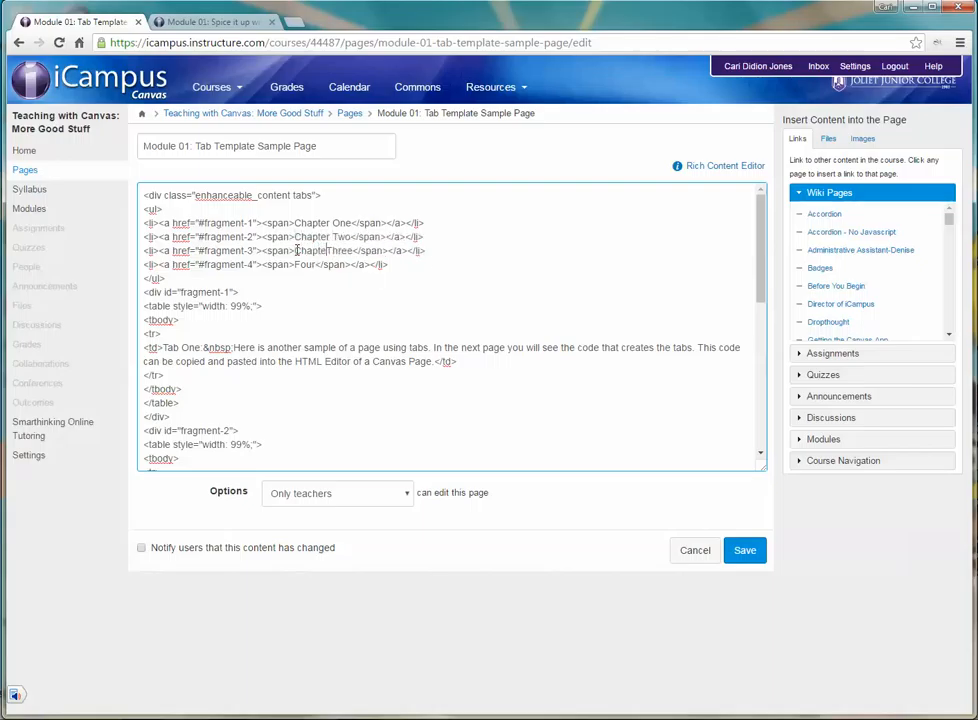
click(294, 264)
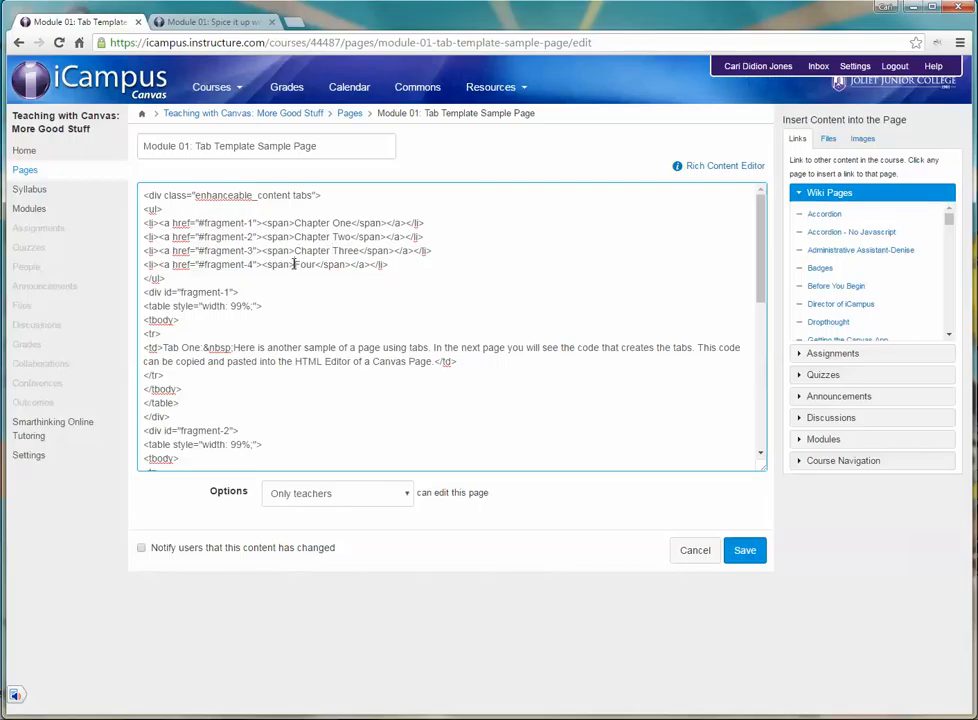
text(Chapter)
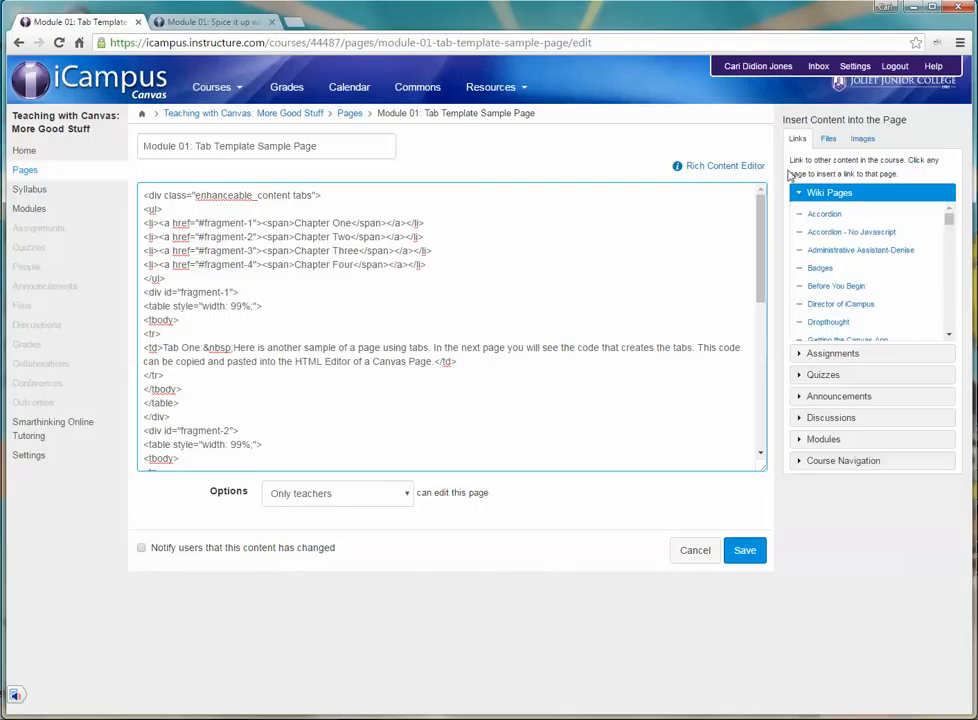
click(727, 167)
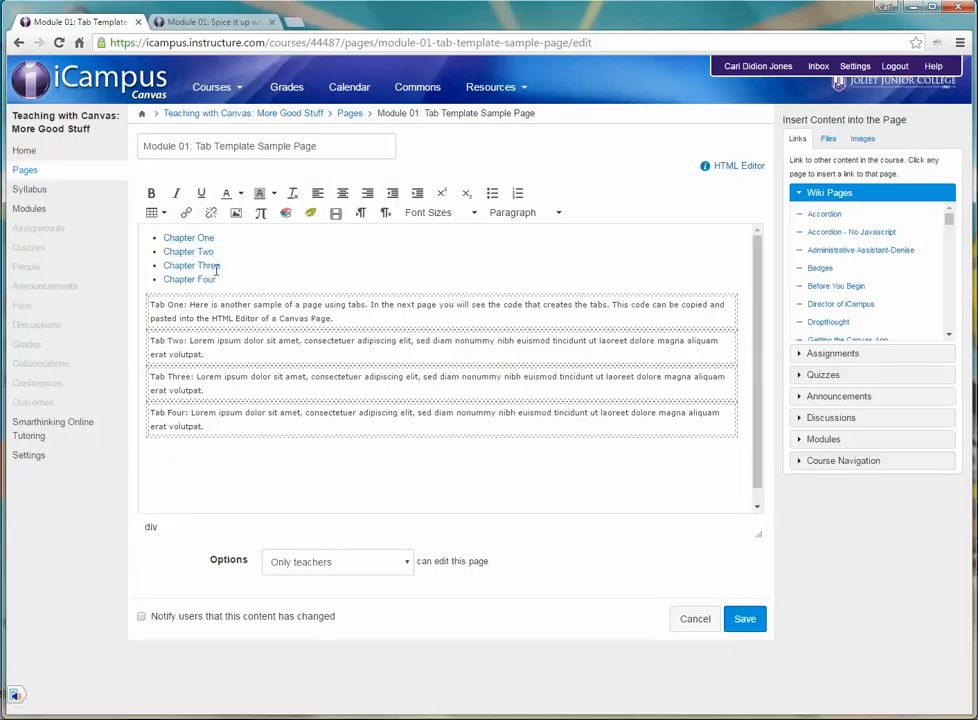
click(745, 622)
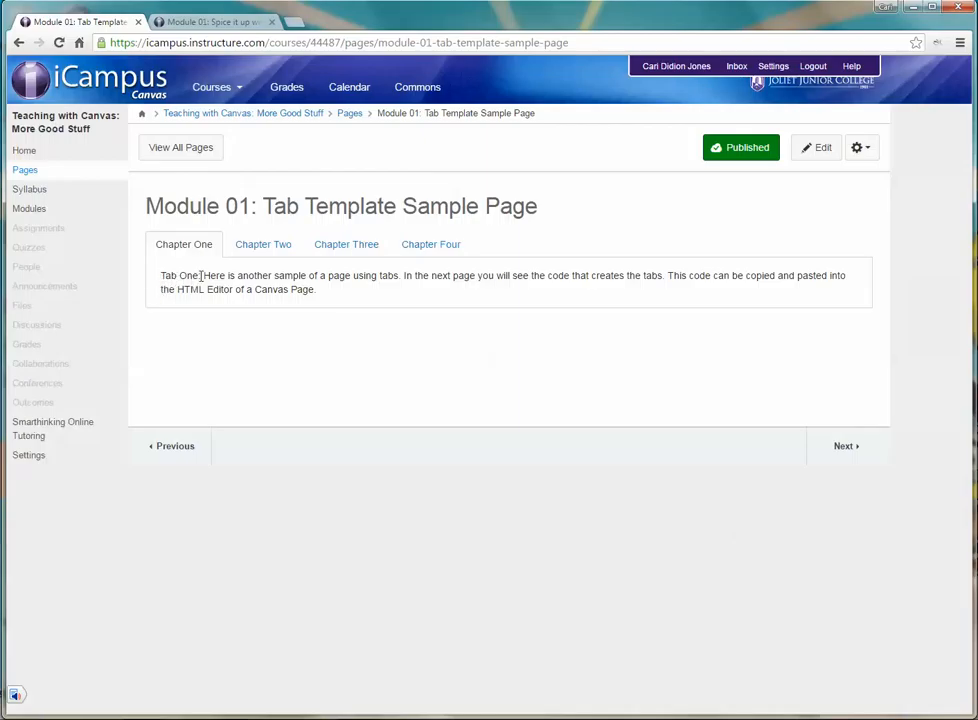
Step: Reopen the page for editing and replace "Tab" with "Chapter" at the start of the first three tab texts
click(819, 150)
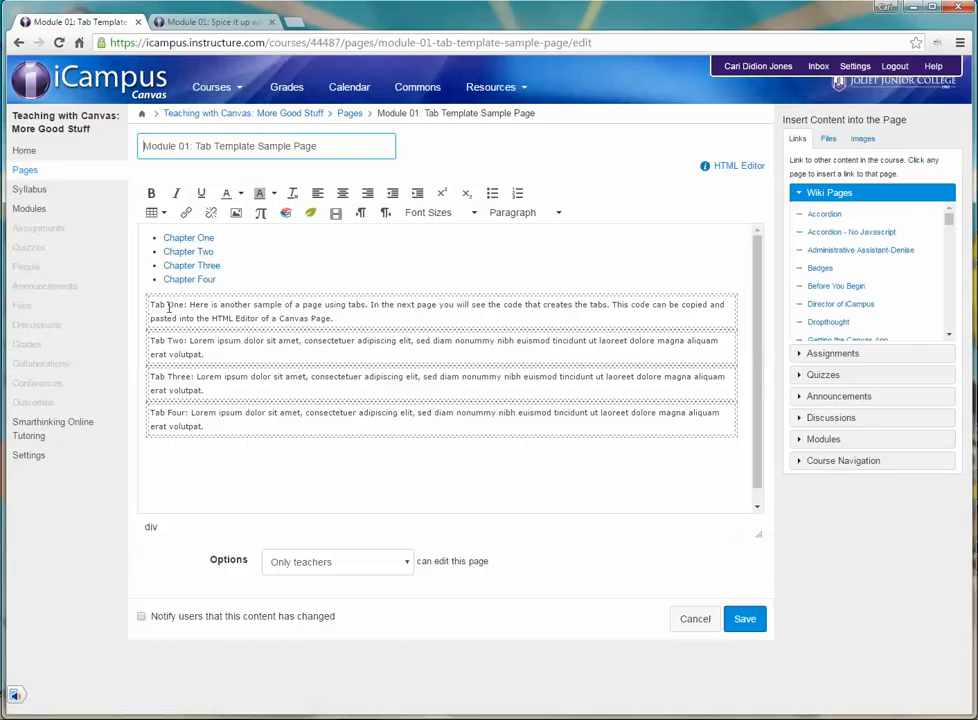
double_click(155, 306)
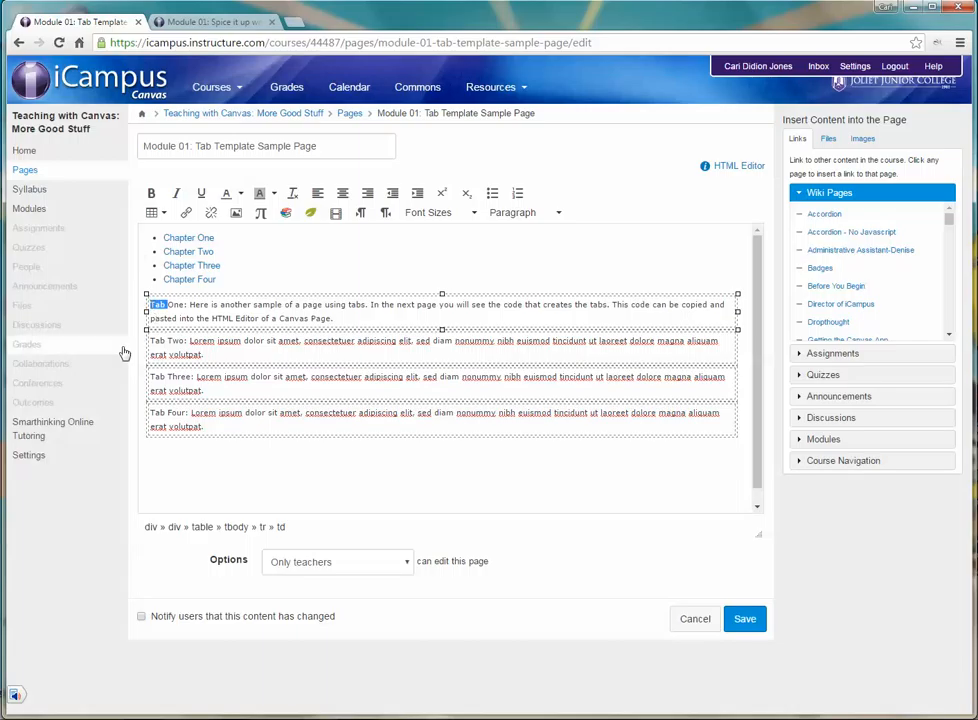
text(Chapter)
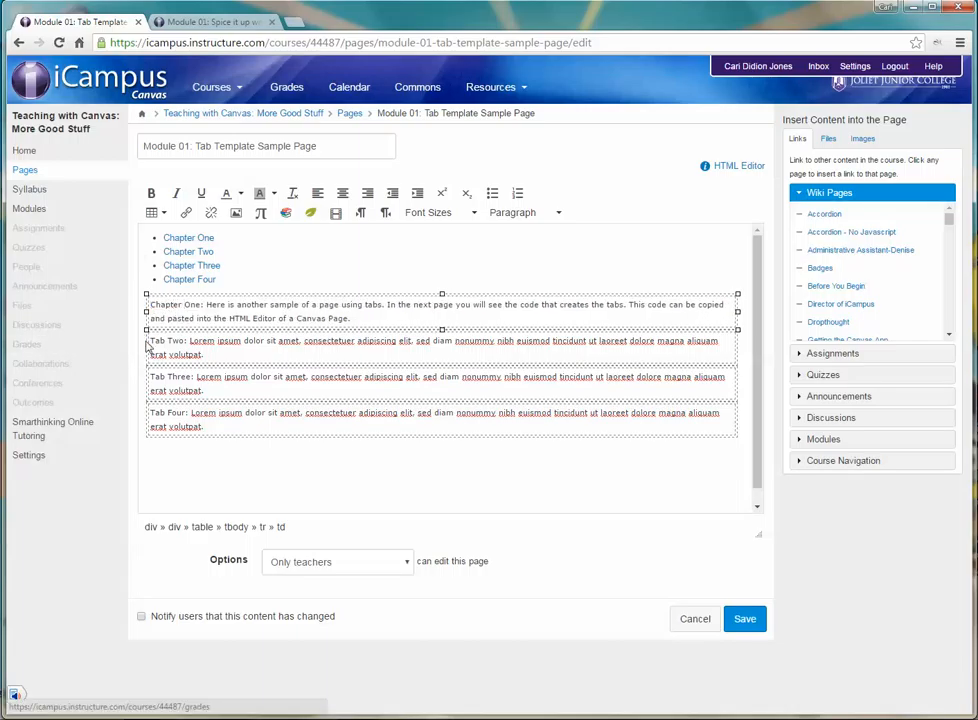
double_click(160, 341)
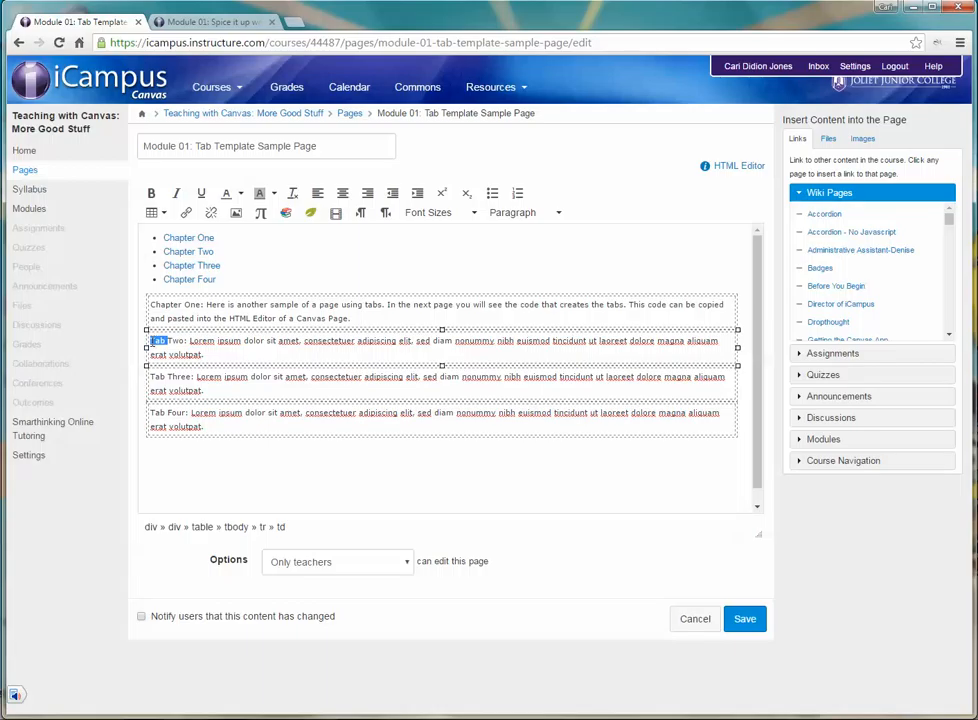
text(Chapter)
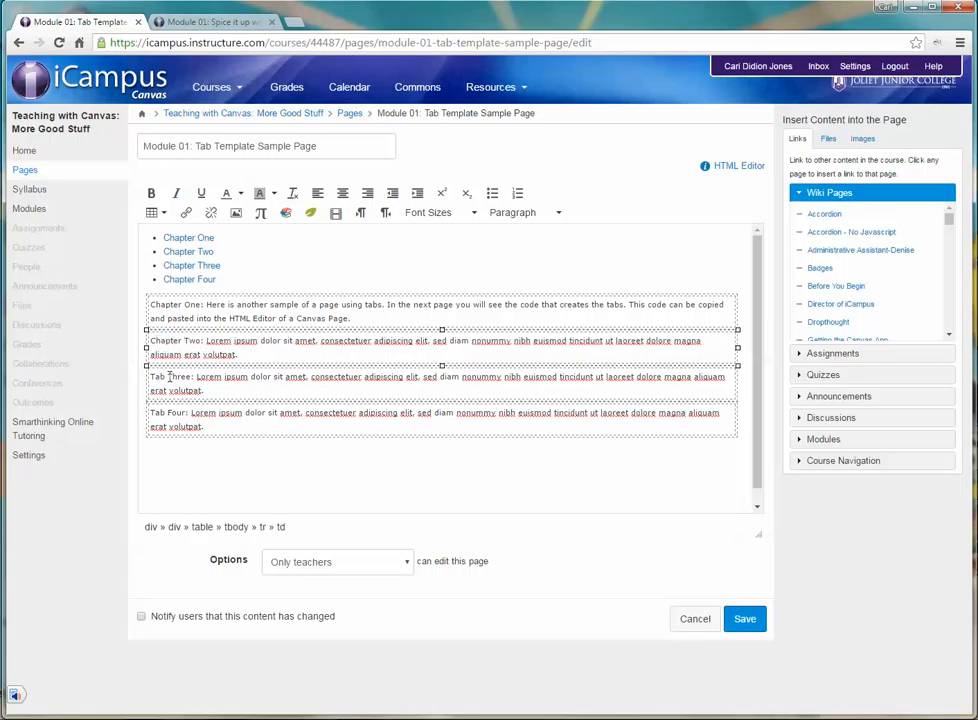
double_click(159, 377)
text(Chapter)
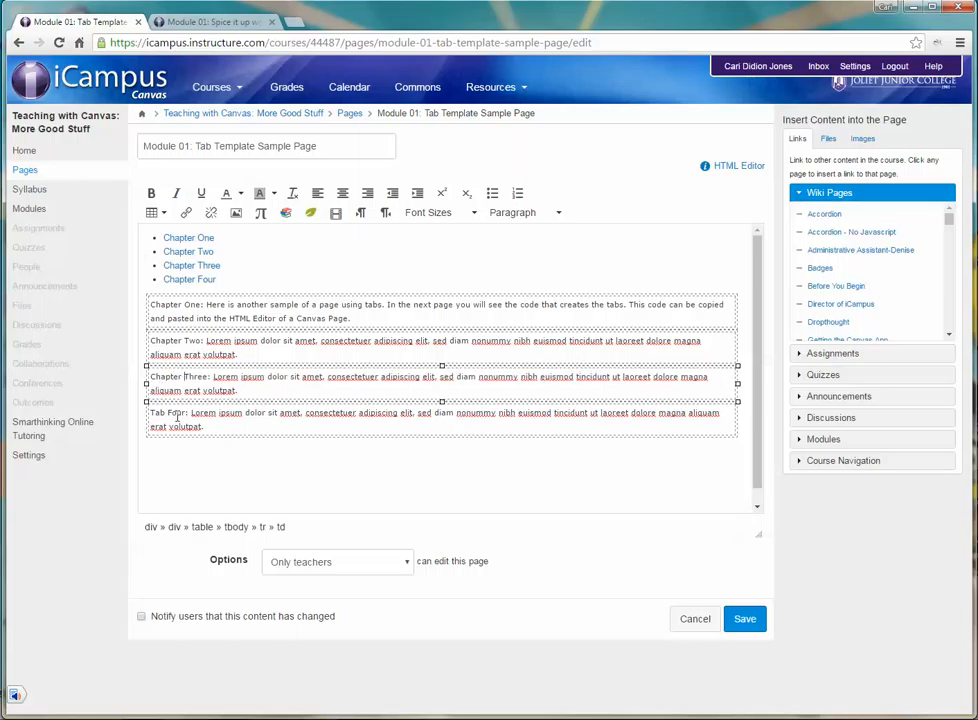
Step: Change the opening words of the fourth tab text to "Chapter Four" and save the page
double_click(155, 413)
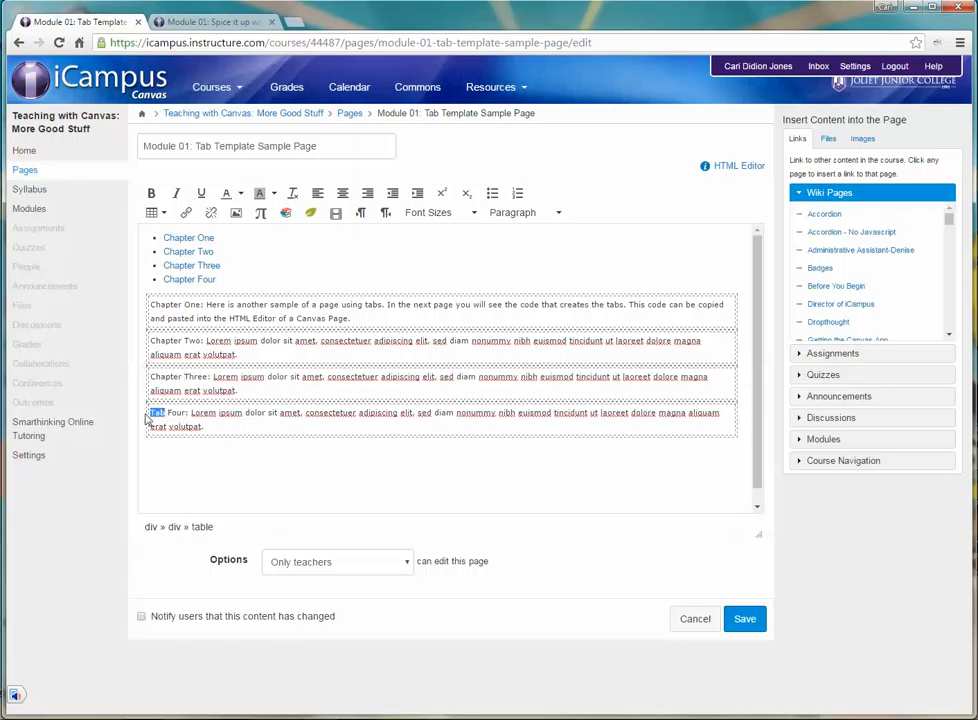
text(C)
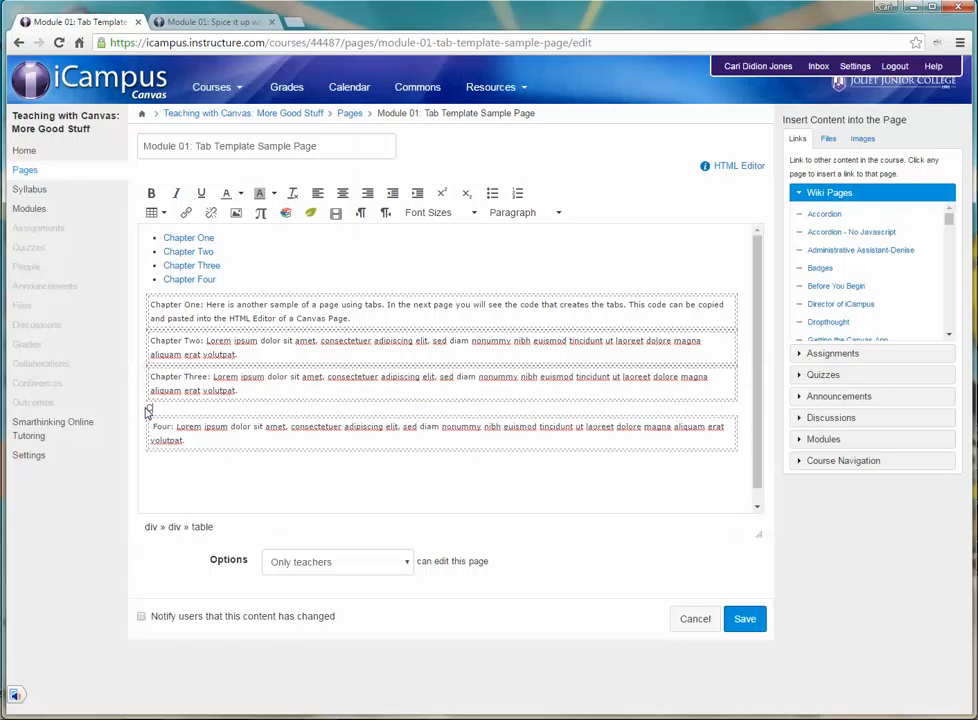
key(BackSpace)
key(BackSpace)
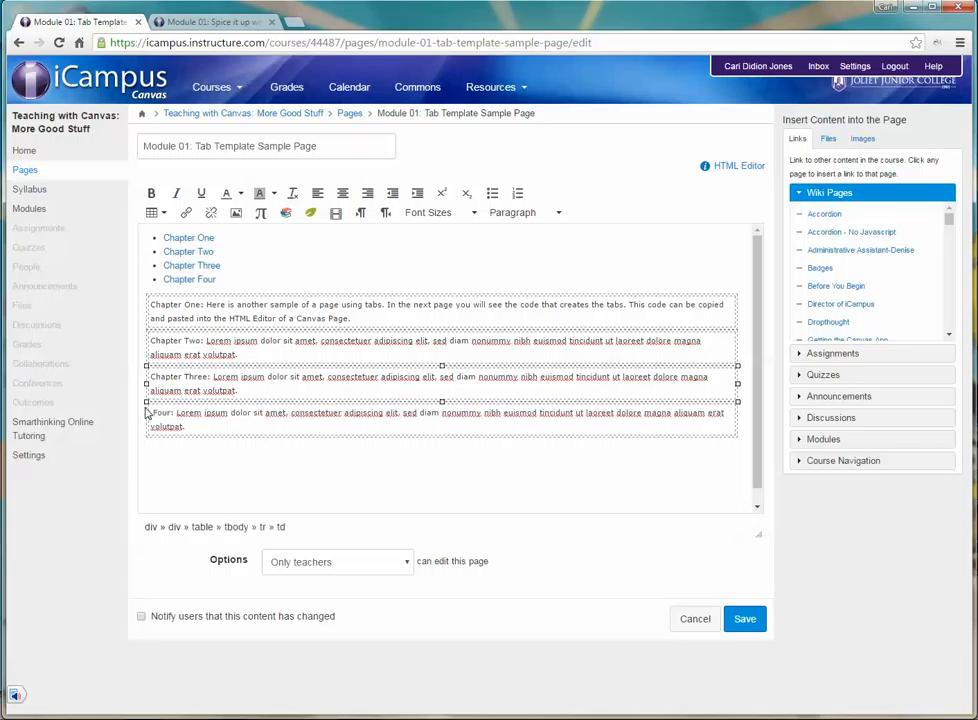
click(148, 413)
text(Chapter)
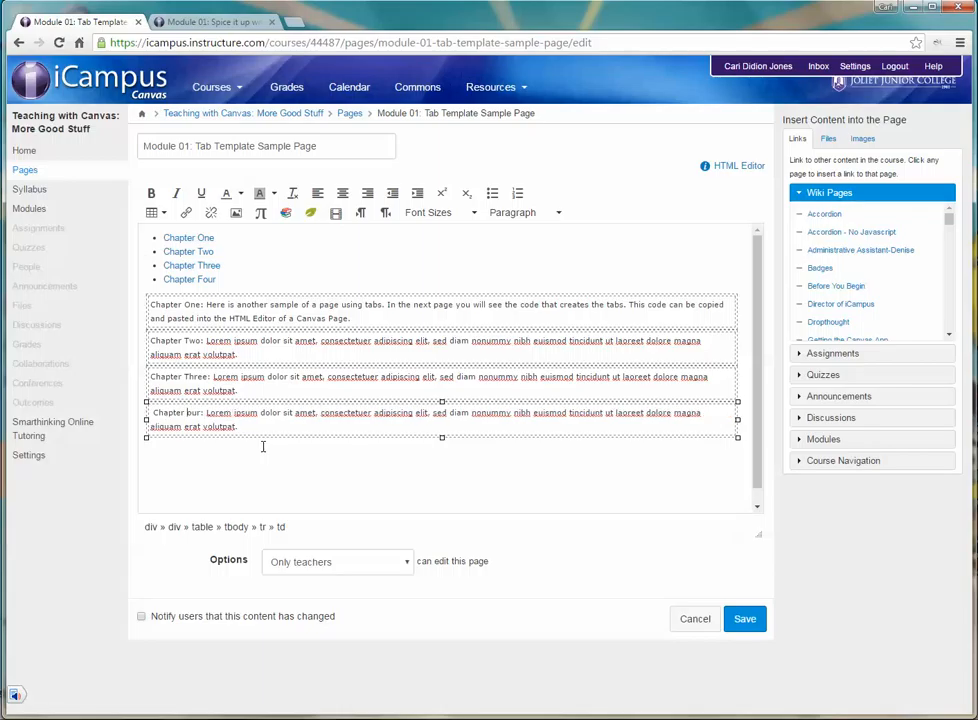
text( F)
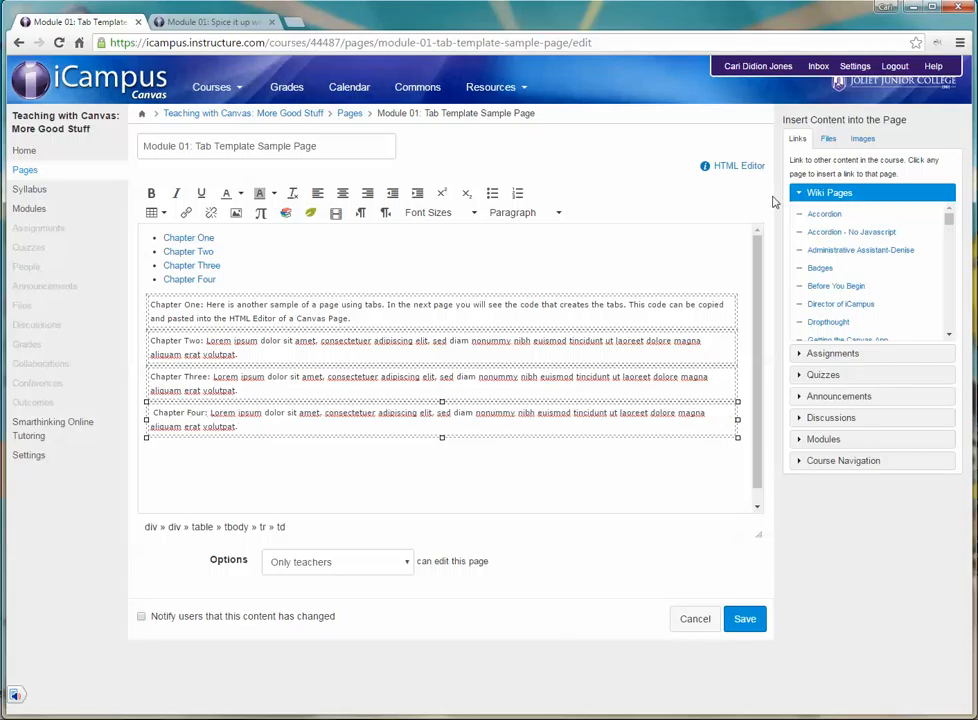
click(745, 620)
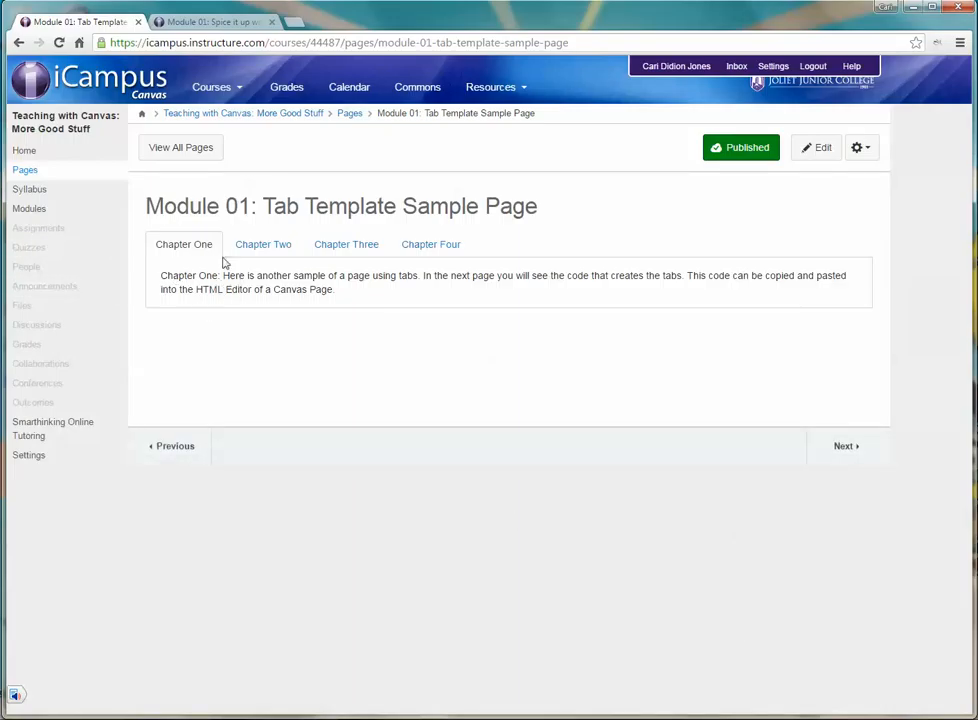
Step: Check the content of the Chapter Two, Three, Four and One tabs on the saved page
click(263, 244)
click(356, 246)
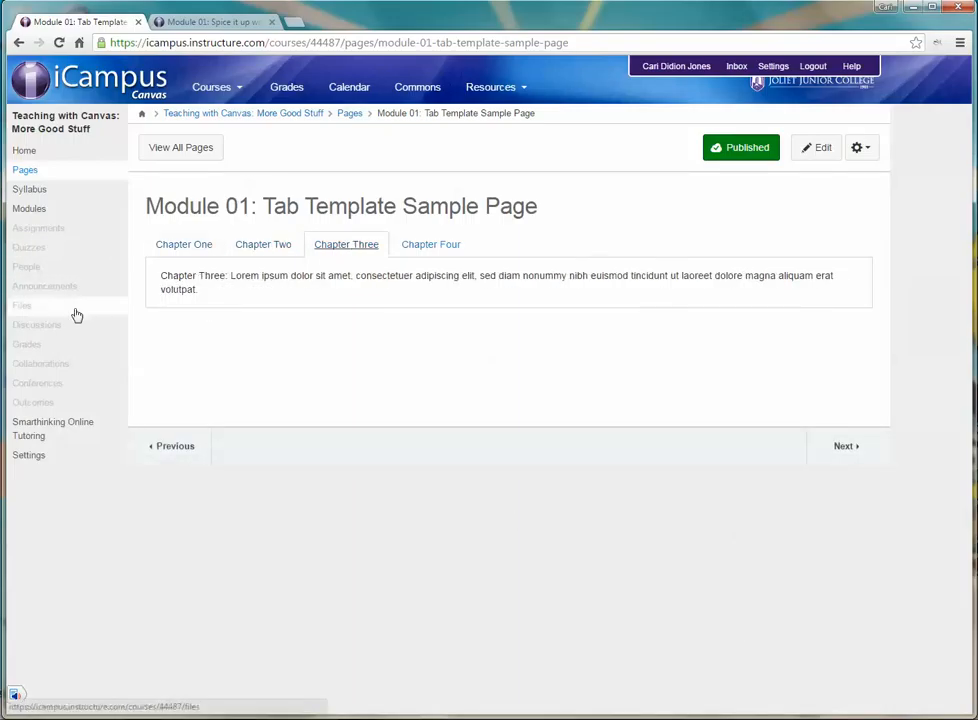
click(452, 245)
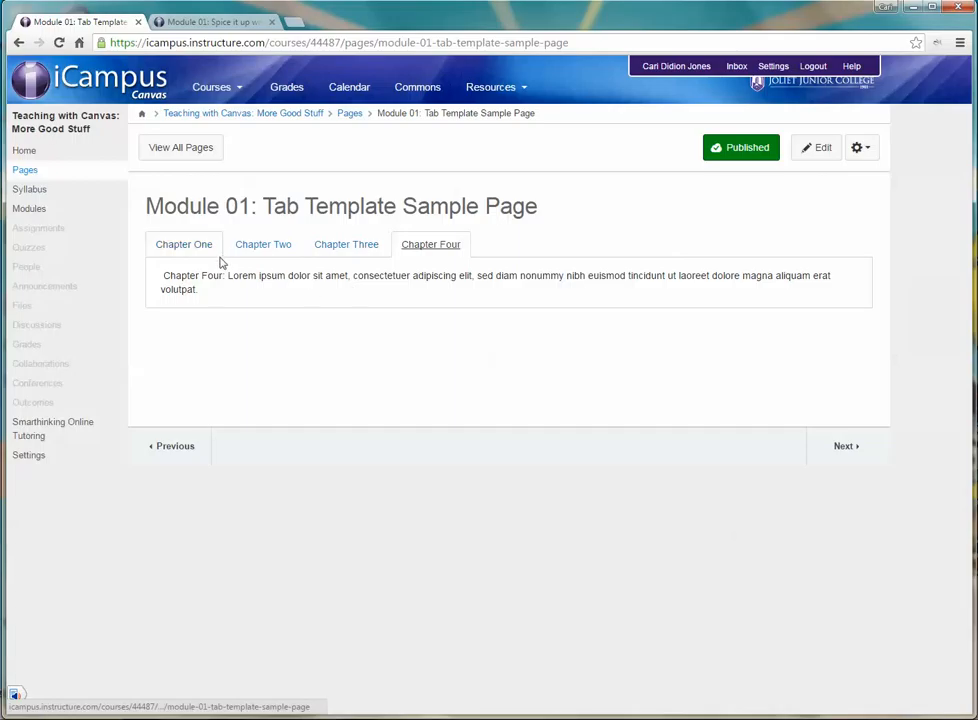
click(184, 244)
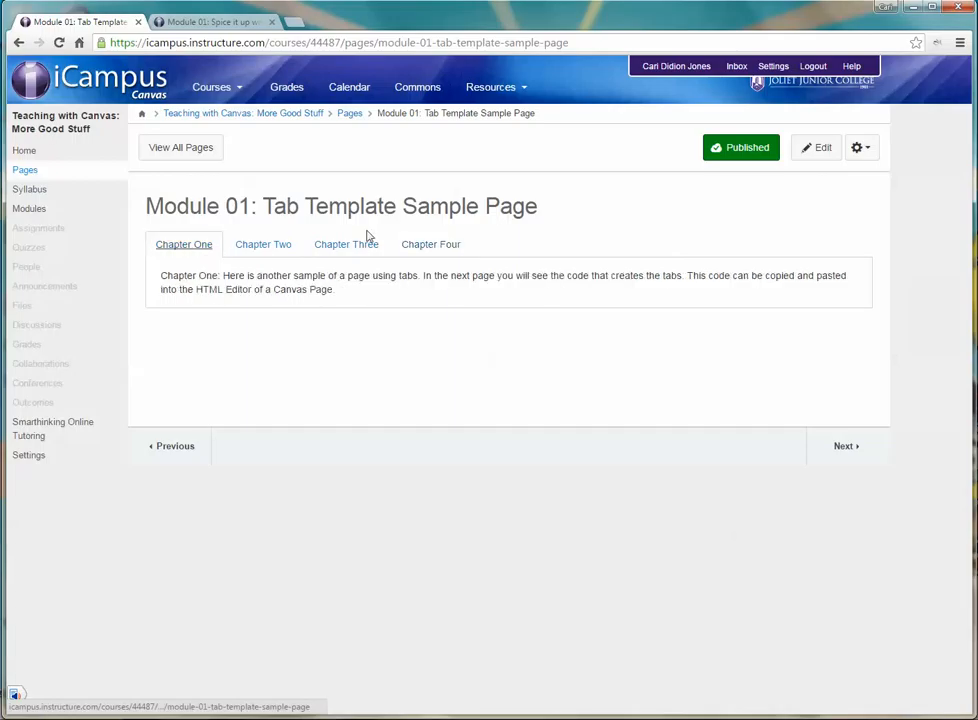
Step: Reopen the page for editing and link the text after "Chapter One:" to the wiki page "Module 01: Spice it Up Lesson Objectives"
click(830, 155)
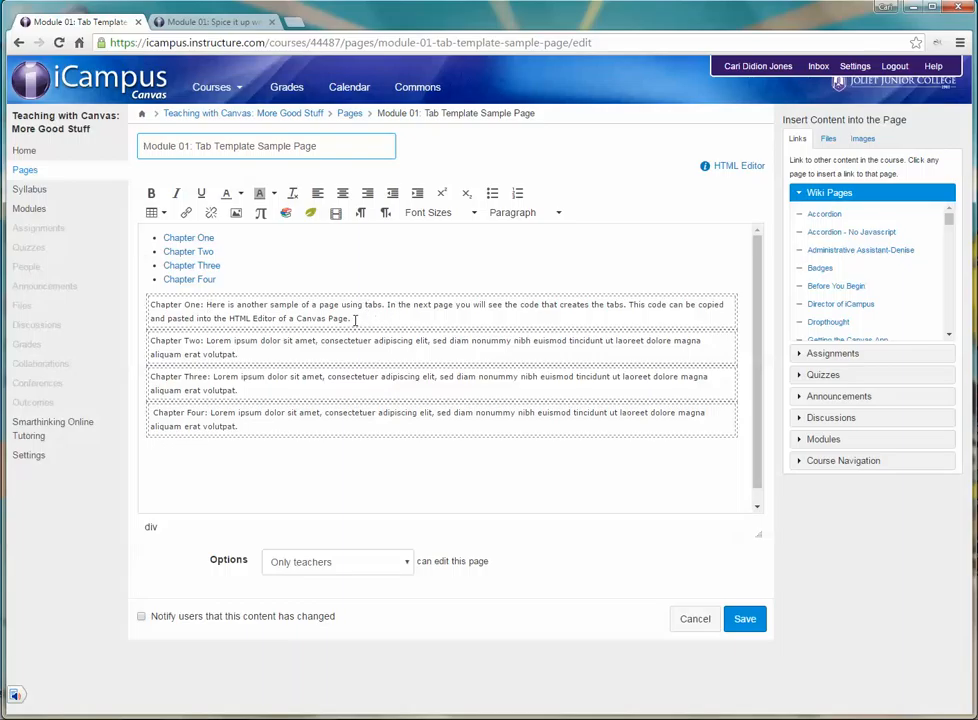
drag(354, 320, 210, 304)
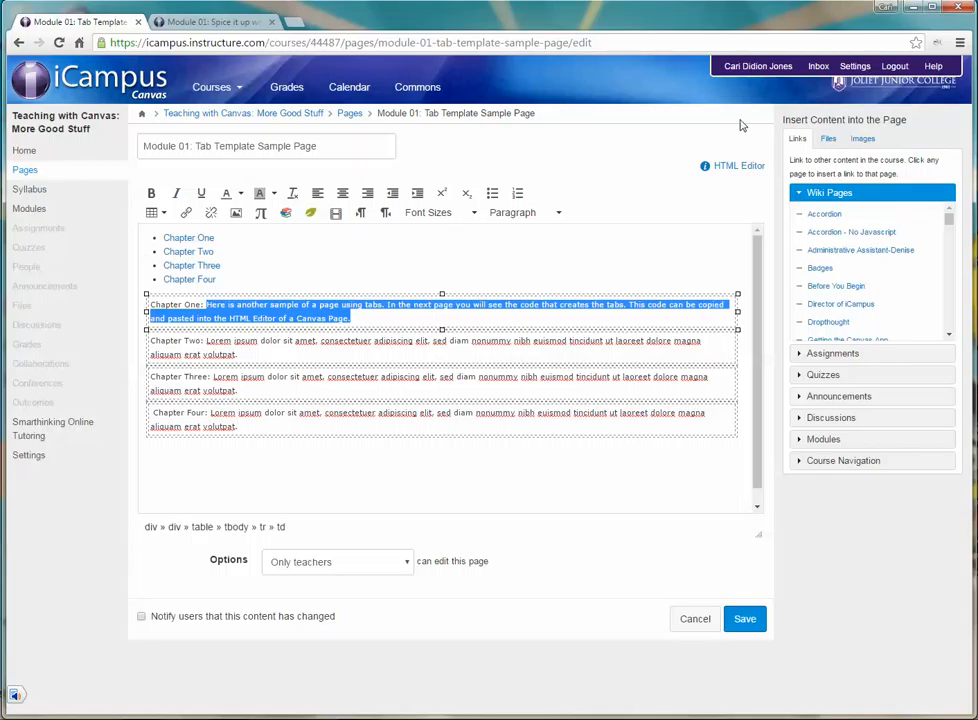
scroll(830, 280, down, 5)
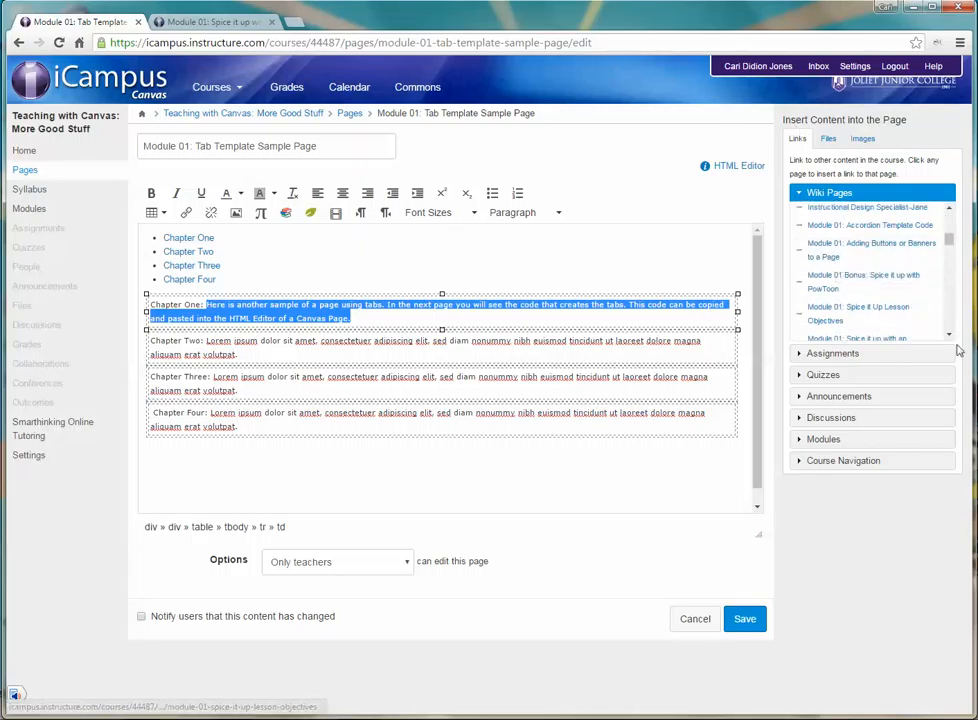
scroll(870, 280, down, 3)
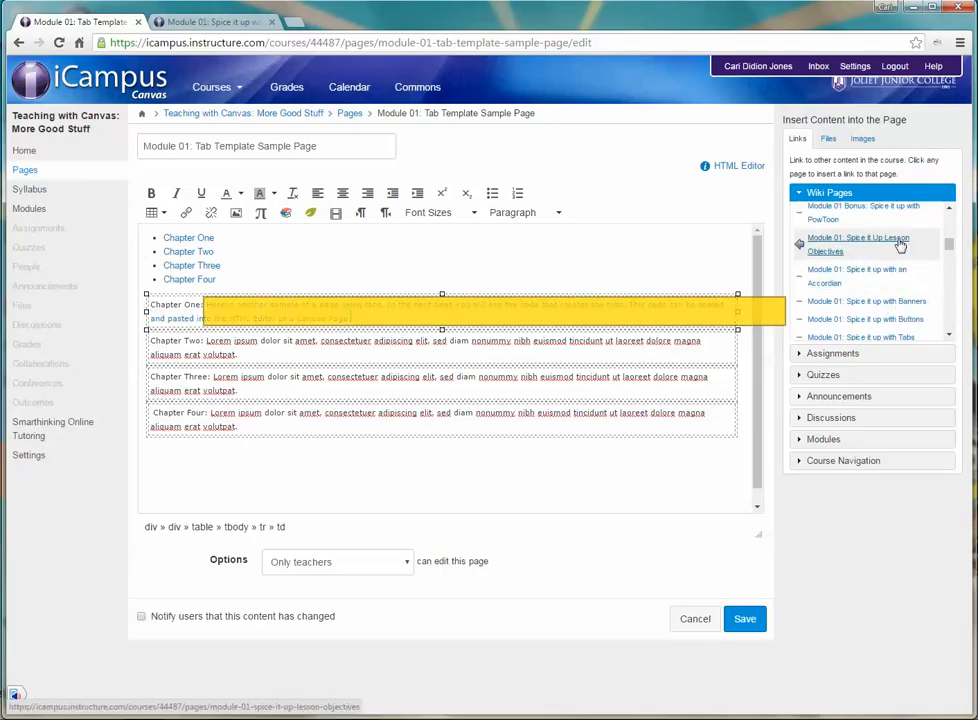
click(900, 246)
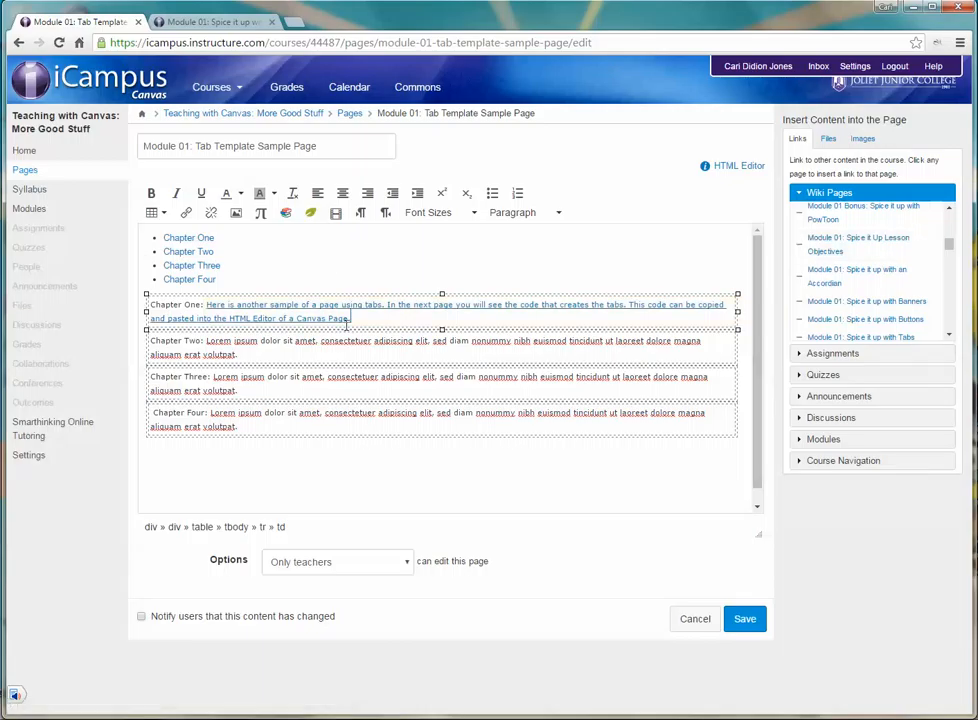
Step: Replace the linked Chapter One text with an inserted link to the wiki page "Module 01: Spice it Up Lesson Objectives", and save the page
drag(363, 320, 207, 303)
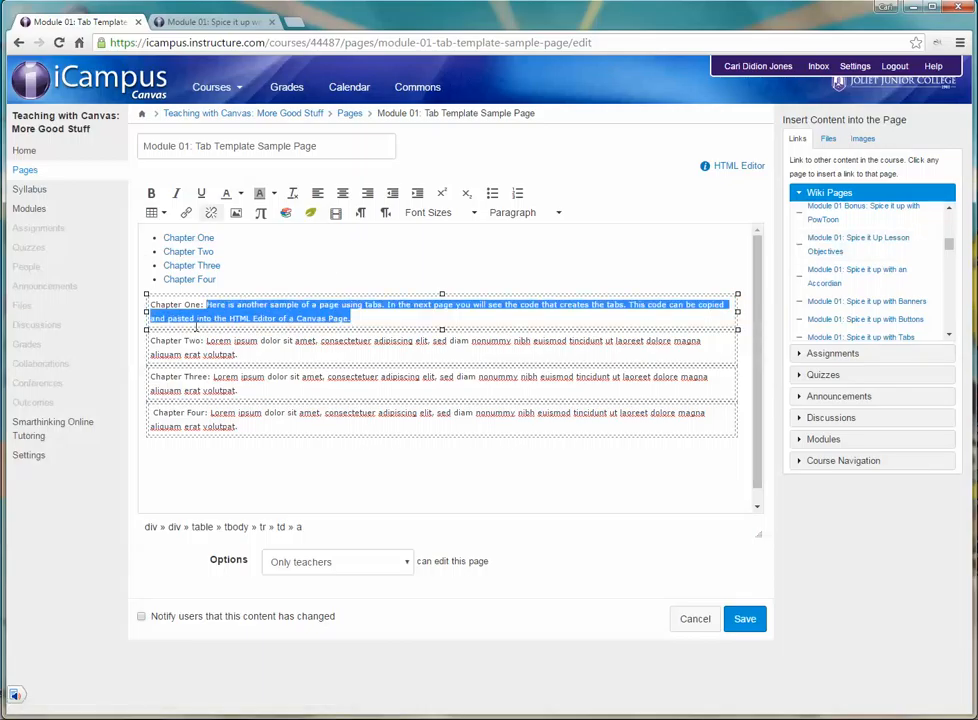
key(BackSpace)
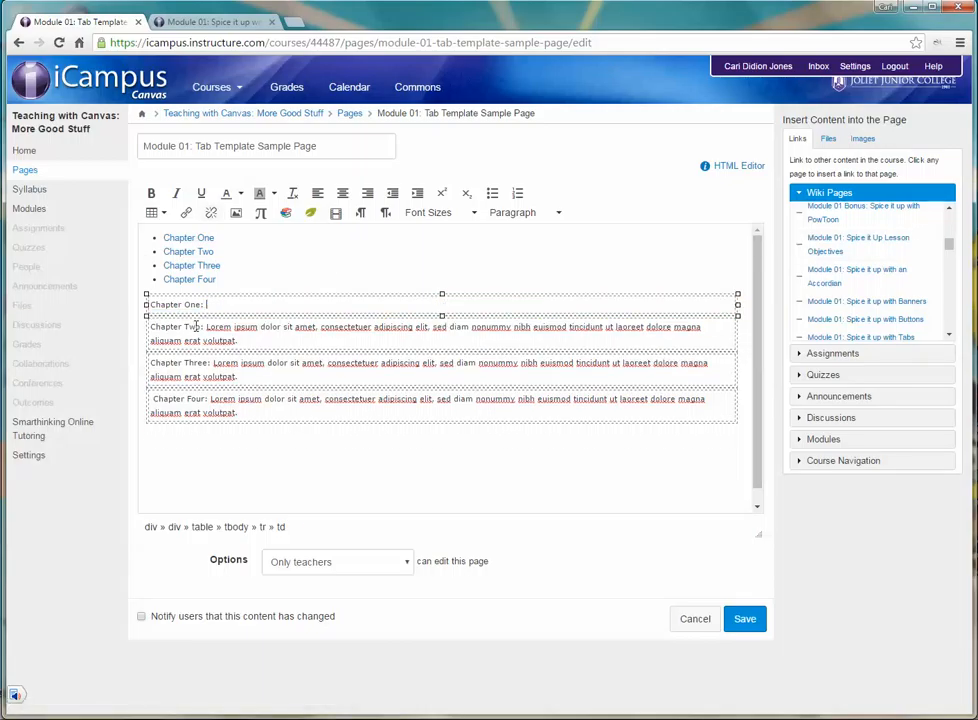
click(899, 240)
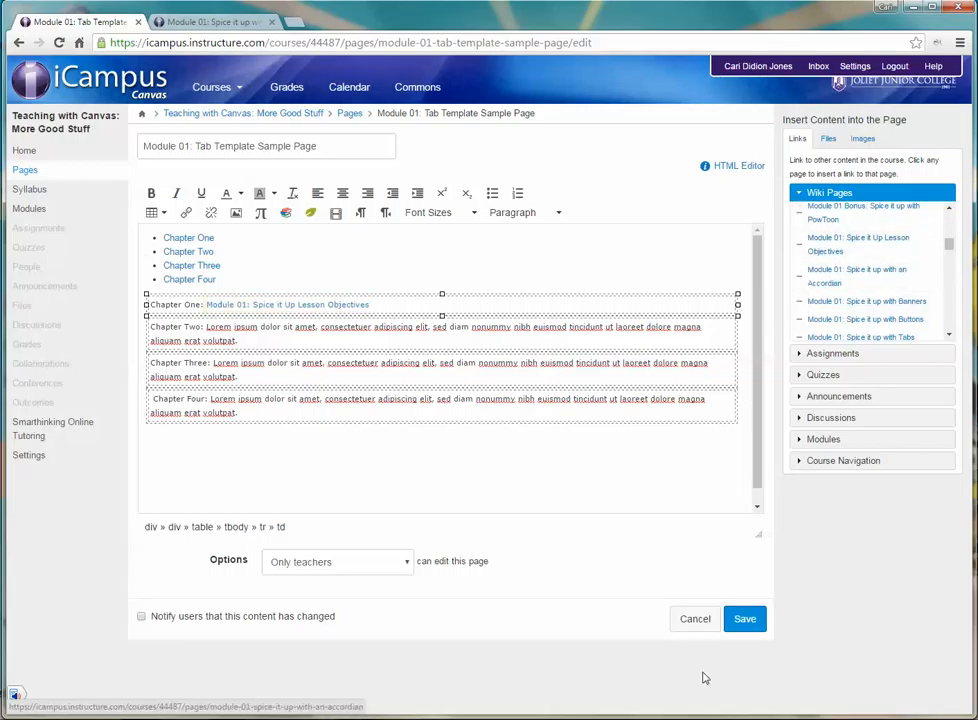
click(752, 622)
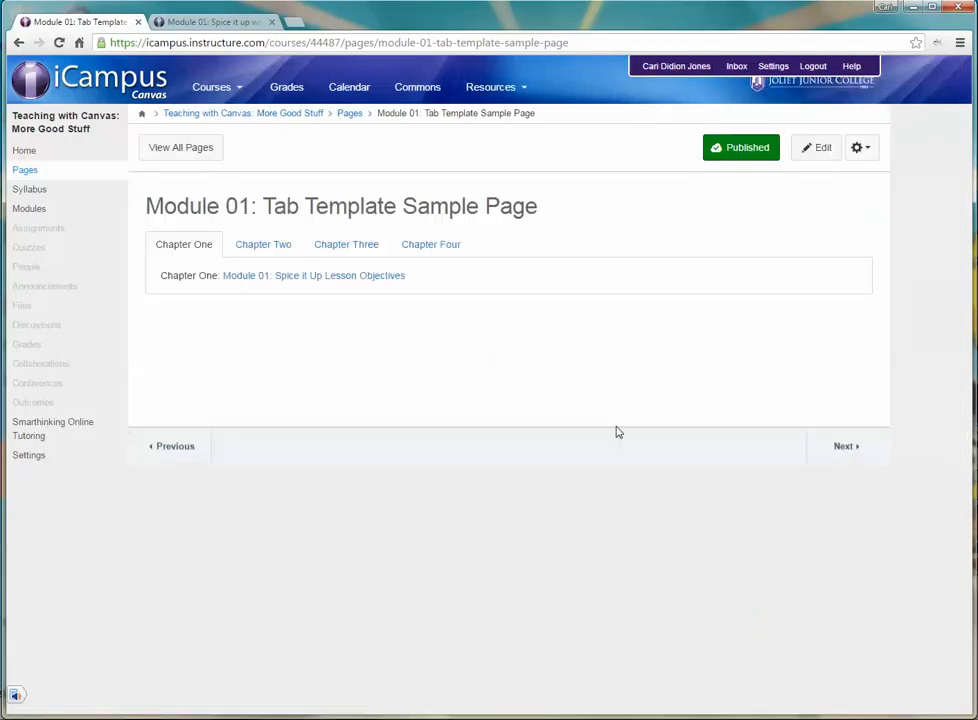
Step: Test the lesson objectives link in the Chapter One tab and return to the tab template page
click(304, 279)
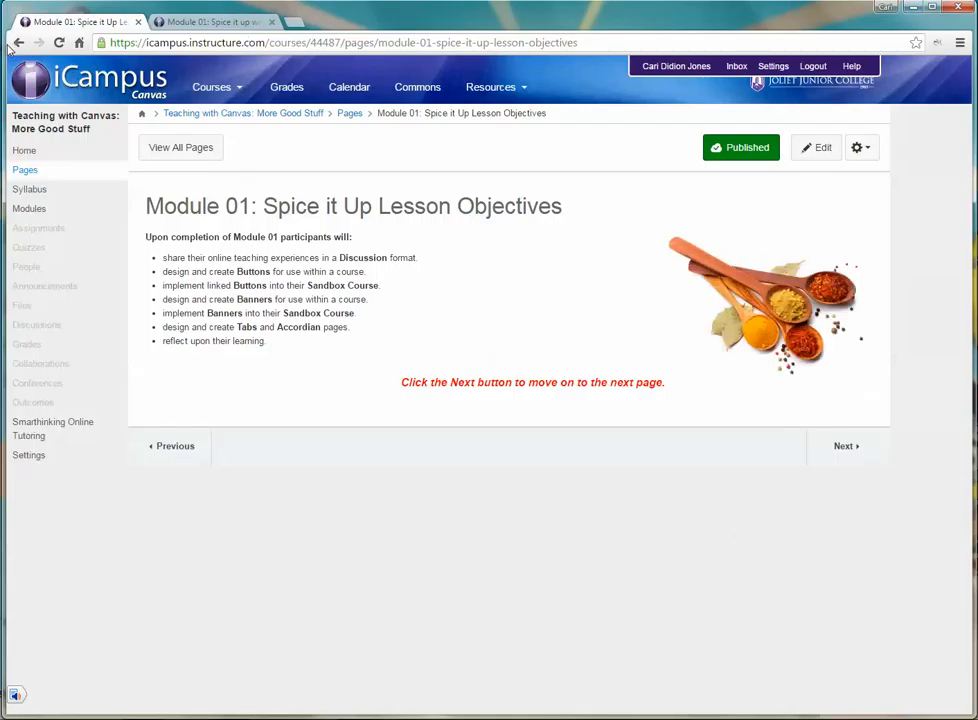
click(16, 42)
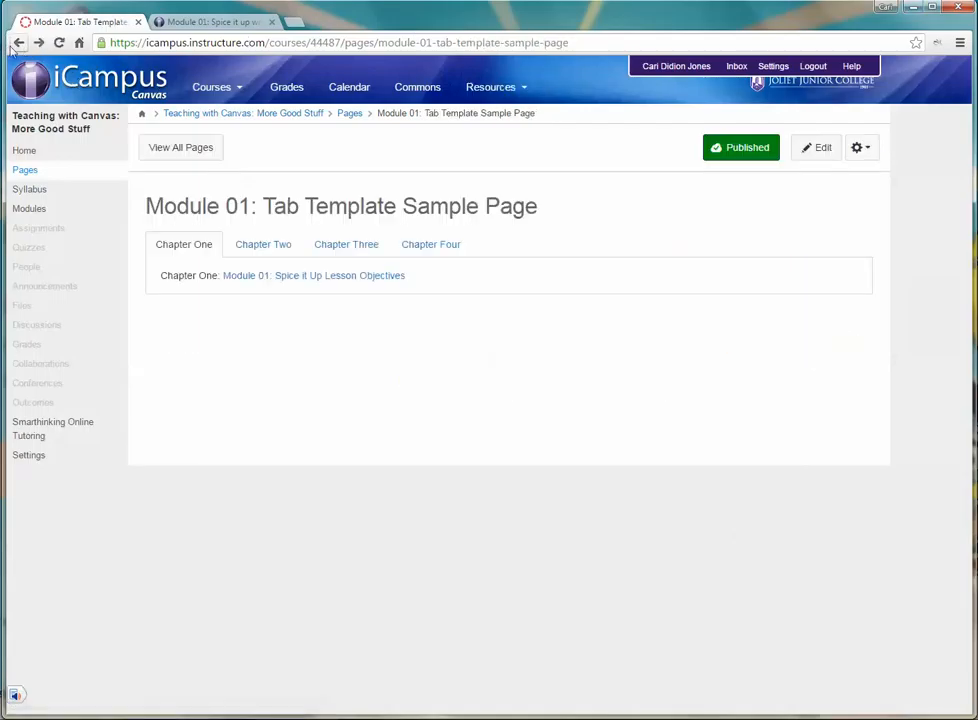
Step: Reopen the page for editing and replace the Chapter Two placeholder text with a link to the quiz "Module 01: Wrap-Up Reflection"
click(825, 152)
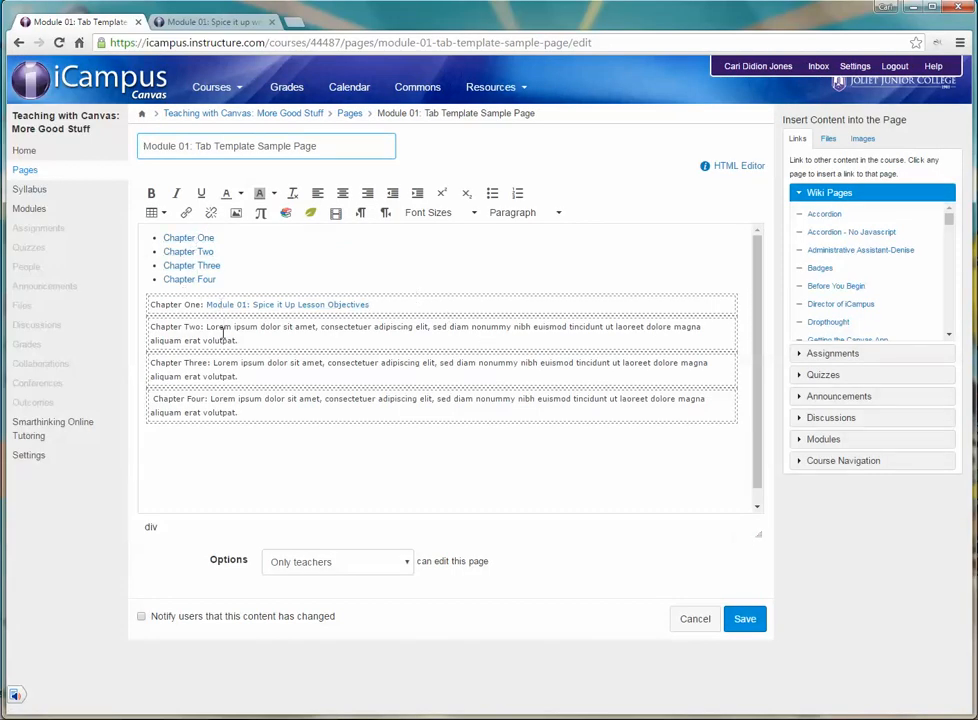
drag(252, 340, 205, 323)
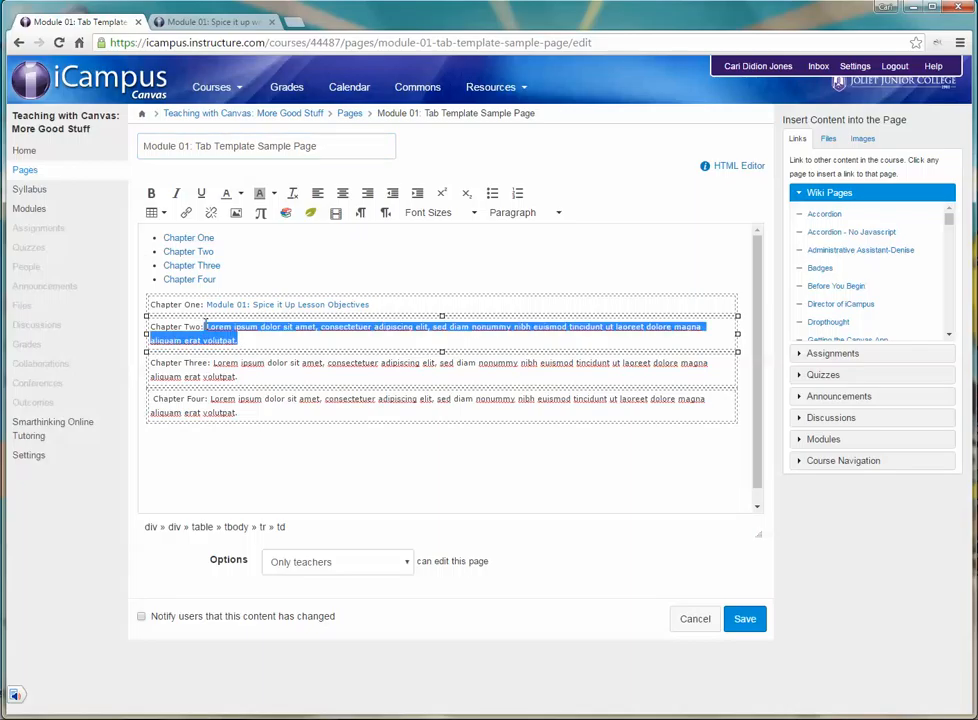
key(BackSpace)
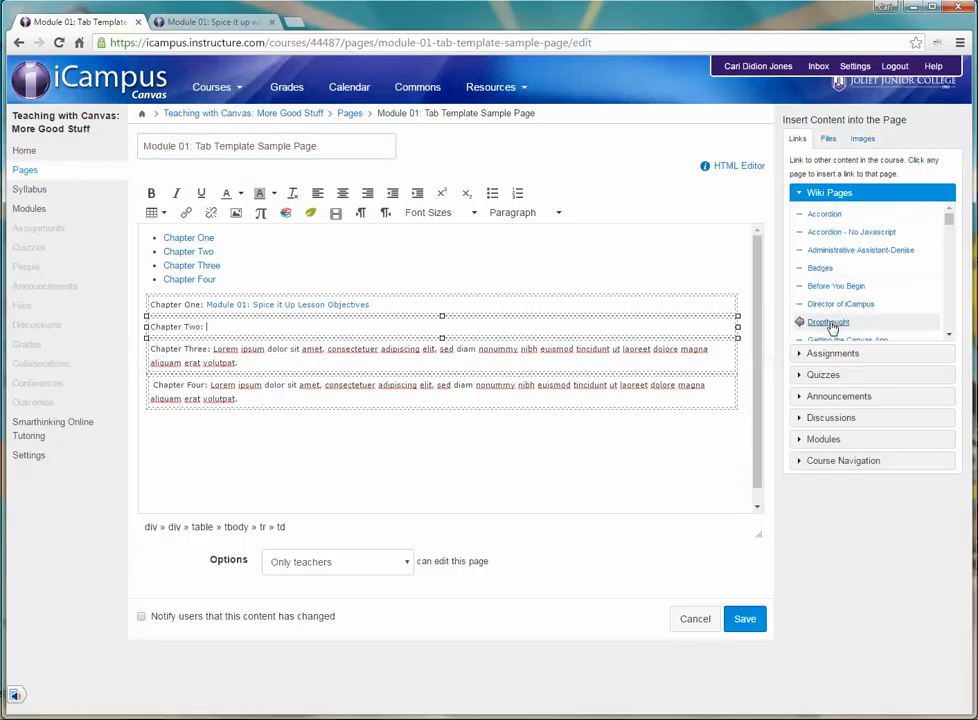
click(830, 375)
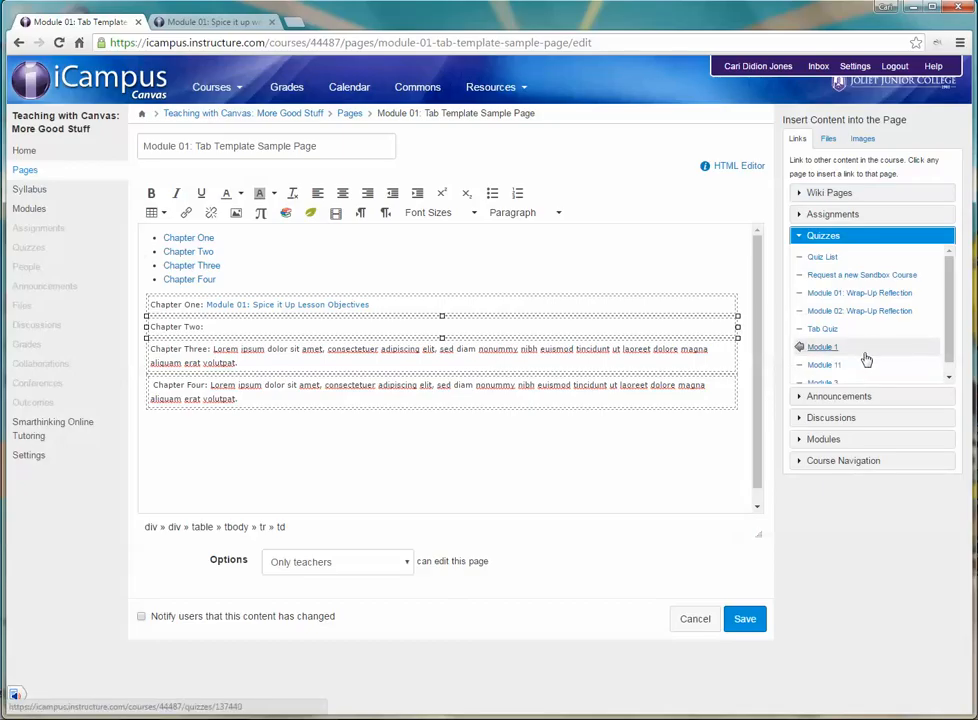
click(845, 292)
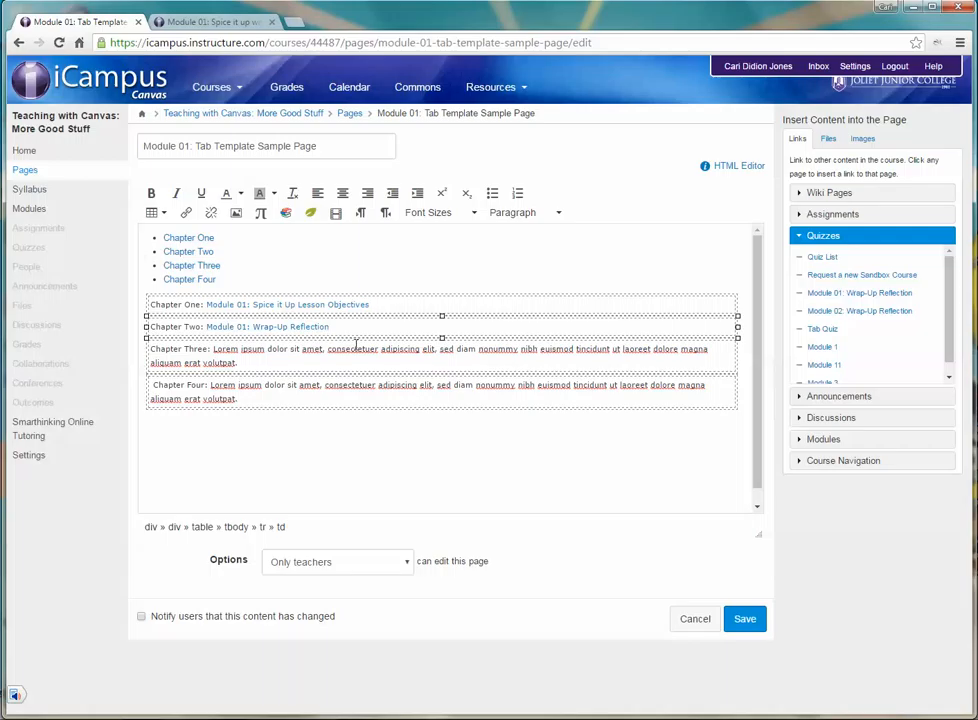
Step: Select the Chapter Three placeholder text and search Vimeo in the Public Resources for "canvas pages"
click(246, 366)
drag(225, 352, 212, 348)
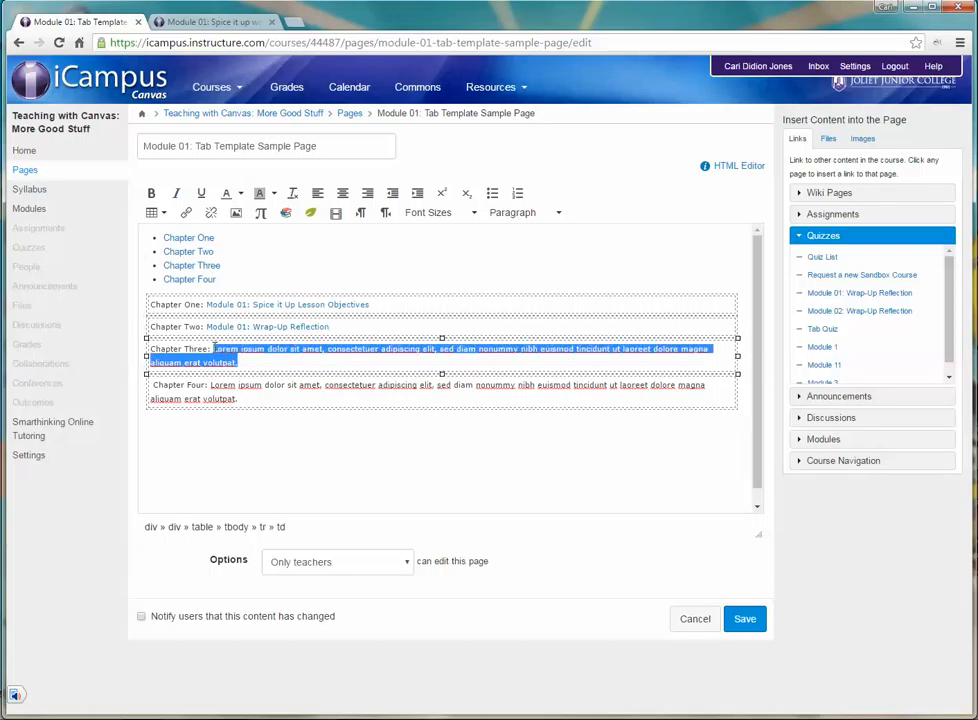
click(286, 215)
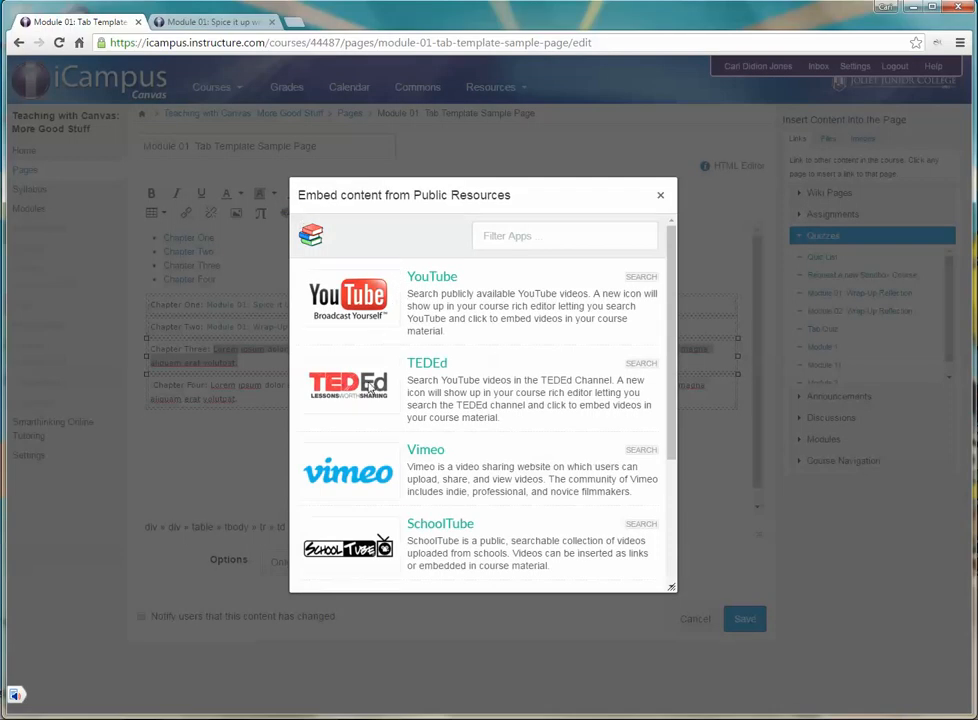
click(422, 459)
click(531, 238)
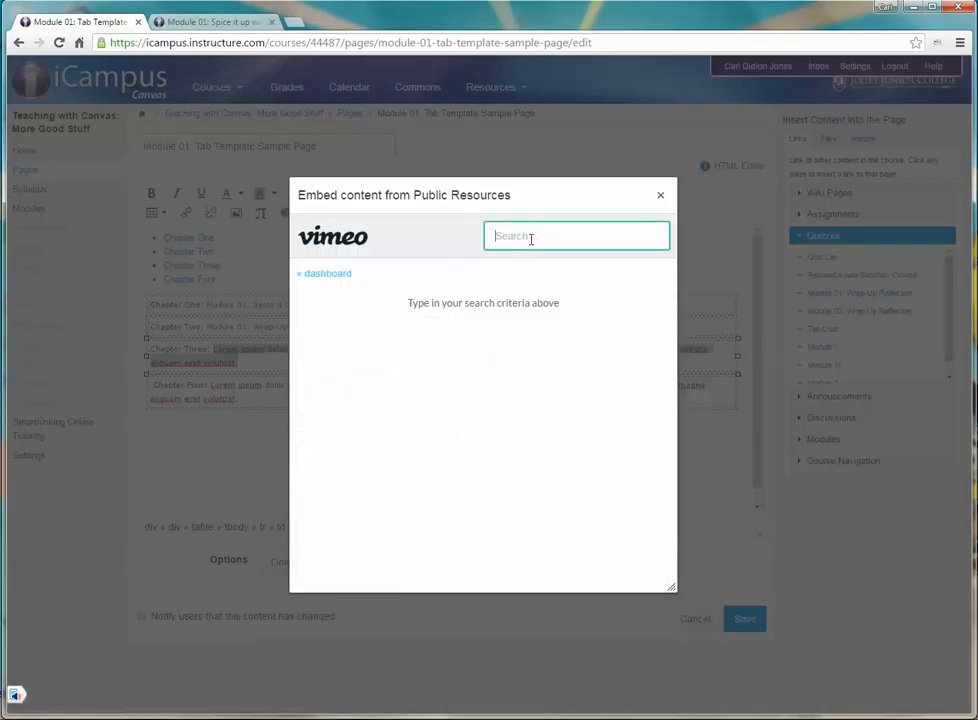
text(canvas pages)
key(Return)
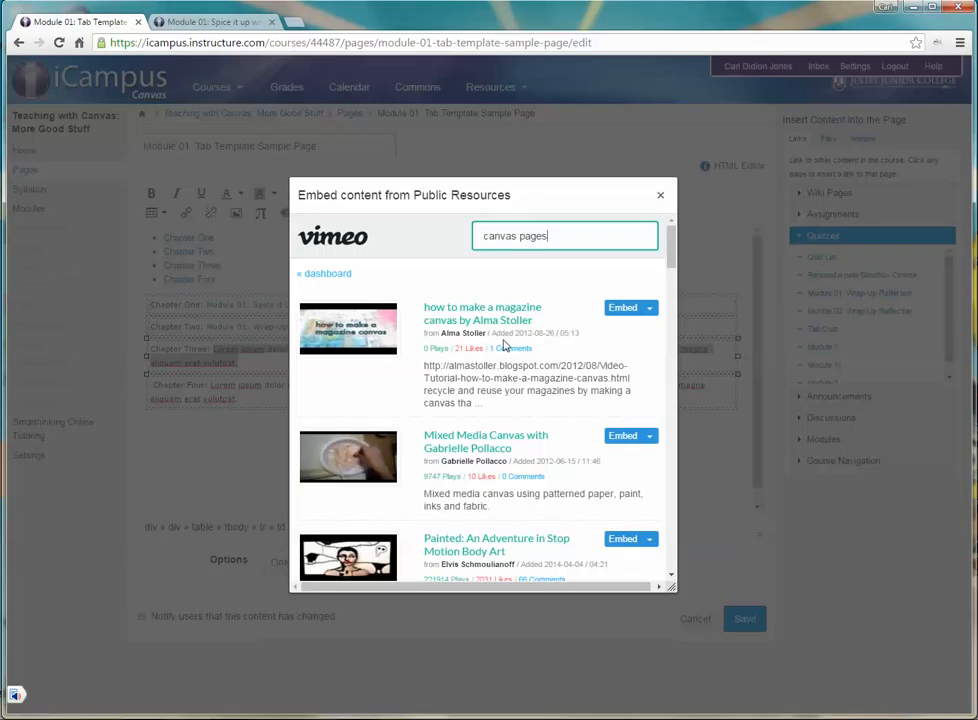
Step: Open the video "Canvas Tutorials - Pages" from the search results and play its preview
scroll(505, 345, down, 5)
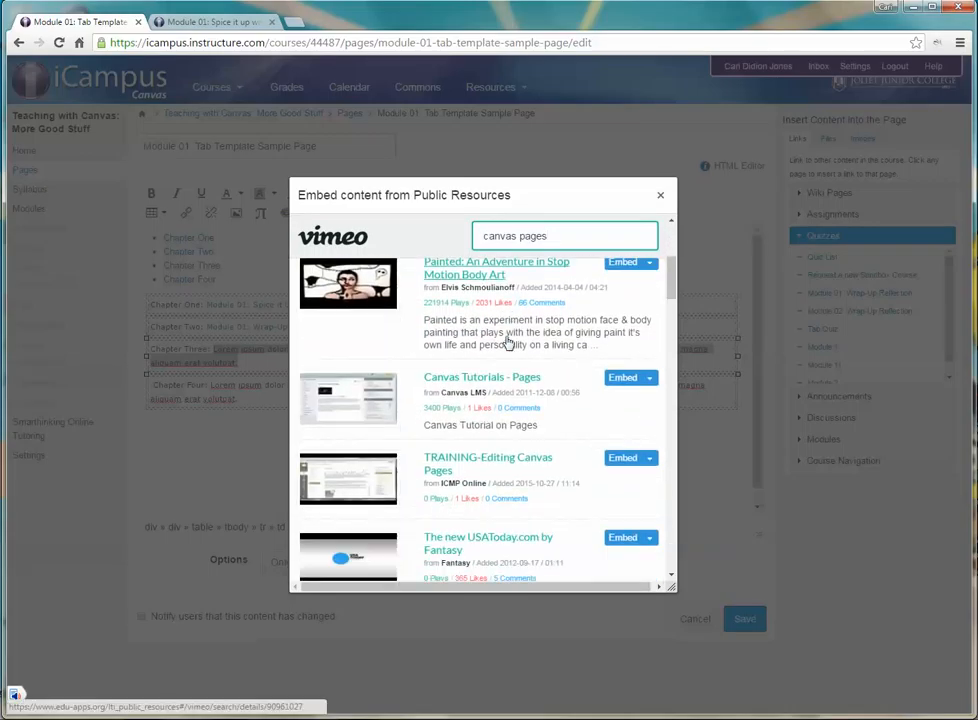
click(460, 380)
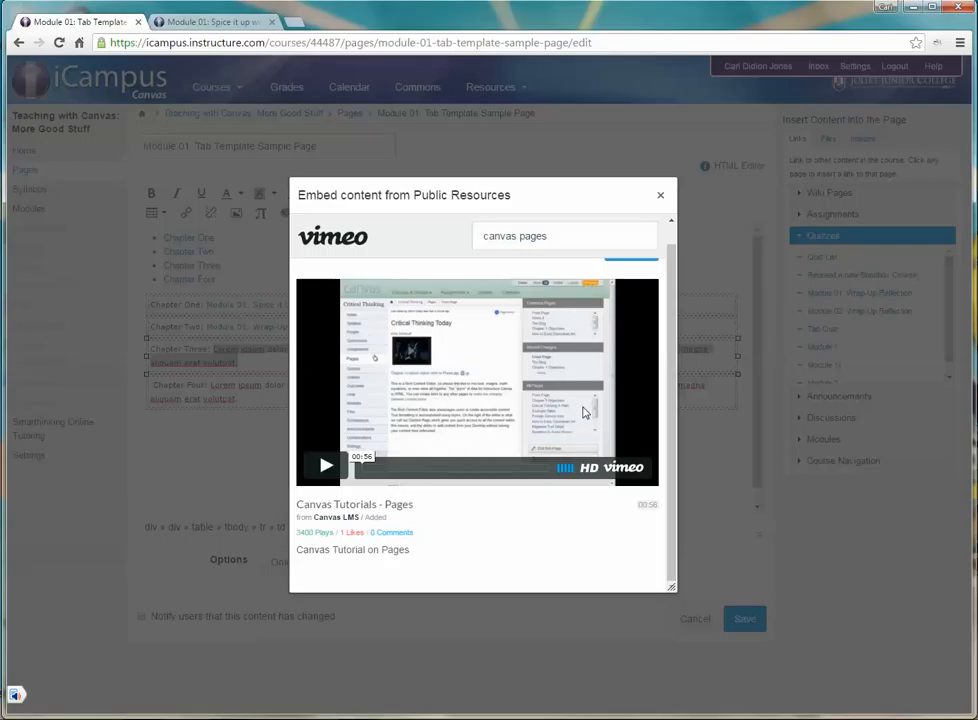
click(585, 412)
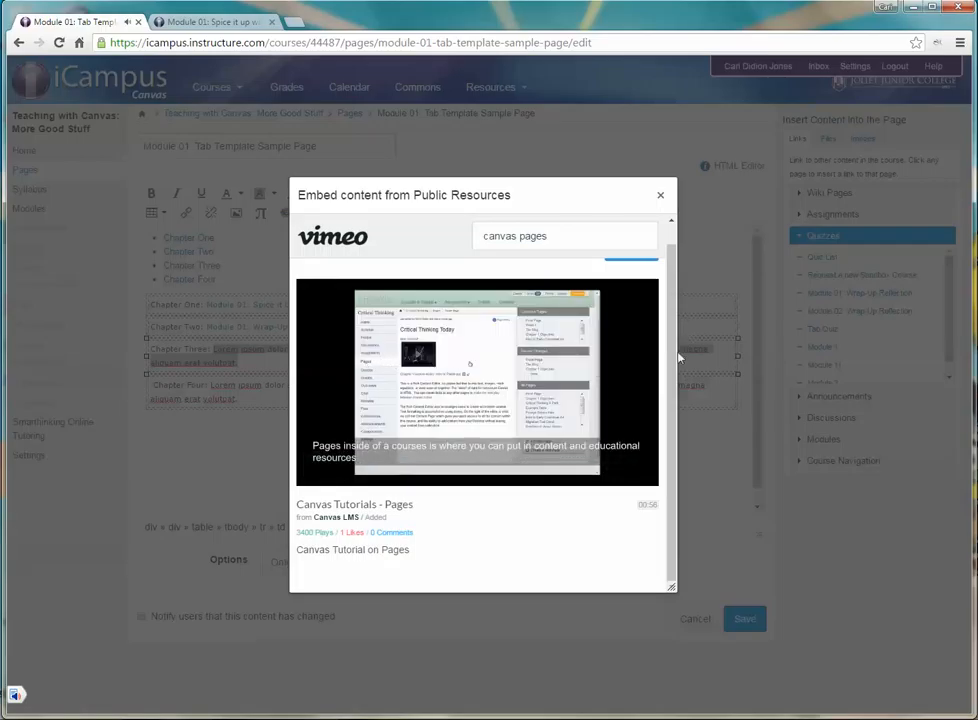
Step: Embed the video at medium size in place of the Chapter Three placeholder text, and save the page
scroll(675, 347, up, 1)
scroll(675, 347, up, 1)
click(649, 276)
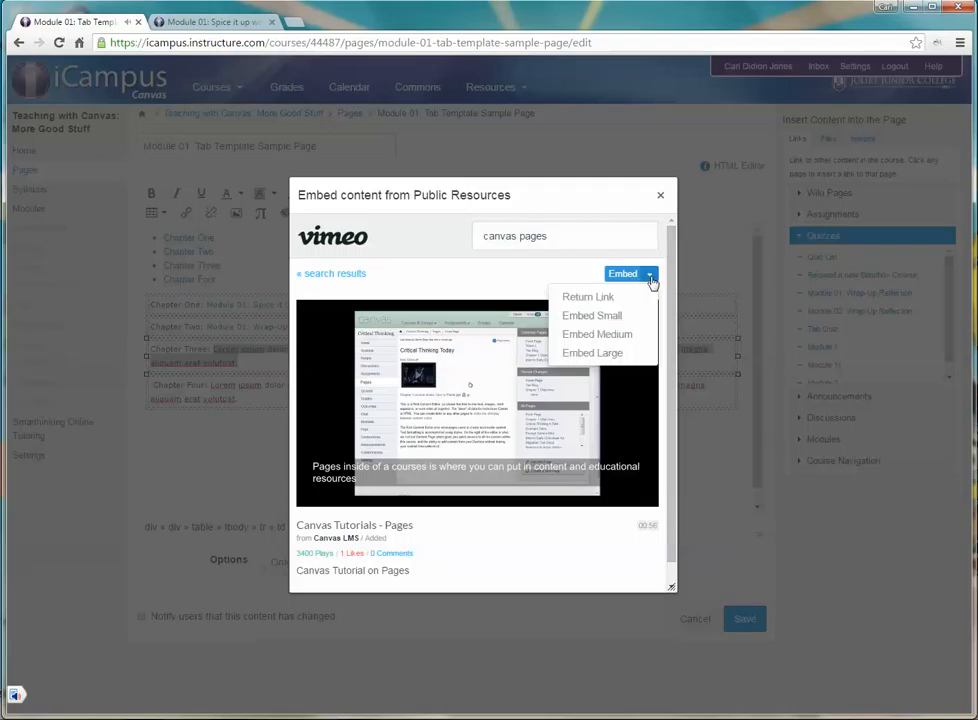
click(621, 336)
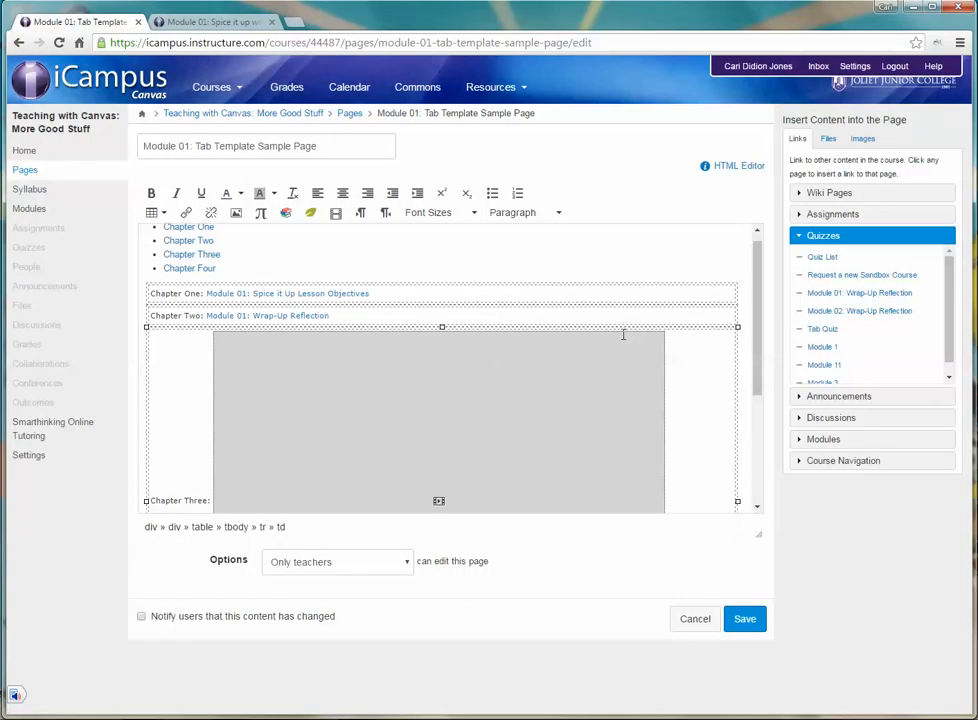
click(752, 626)
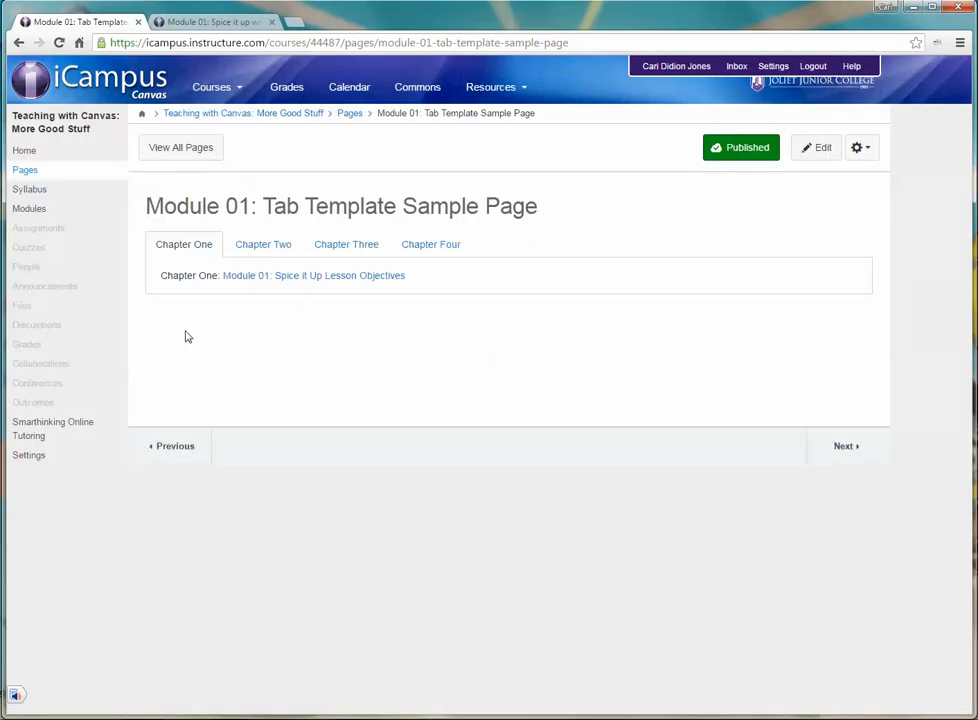
Step: Check the content of the Chapter Three, Chapter Two and Chapter One tabs on the saved page
click(336, 243)
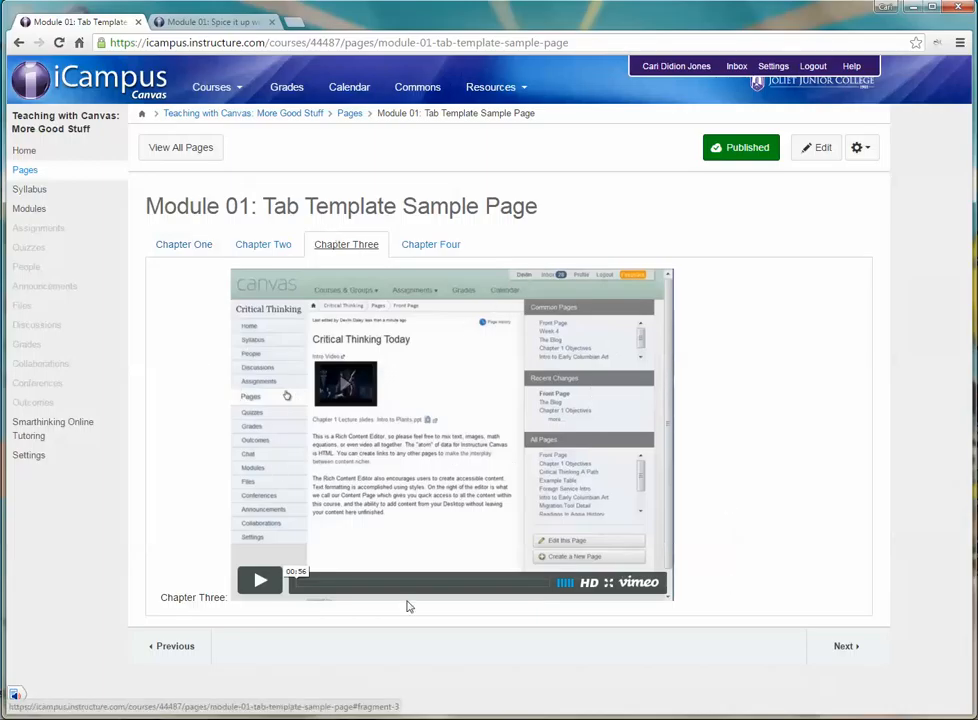
click(269, 245)
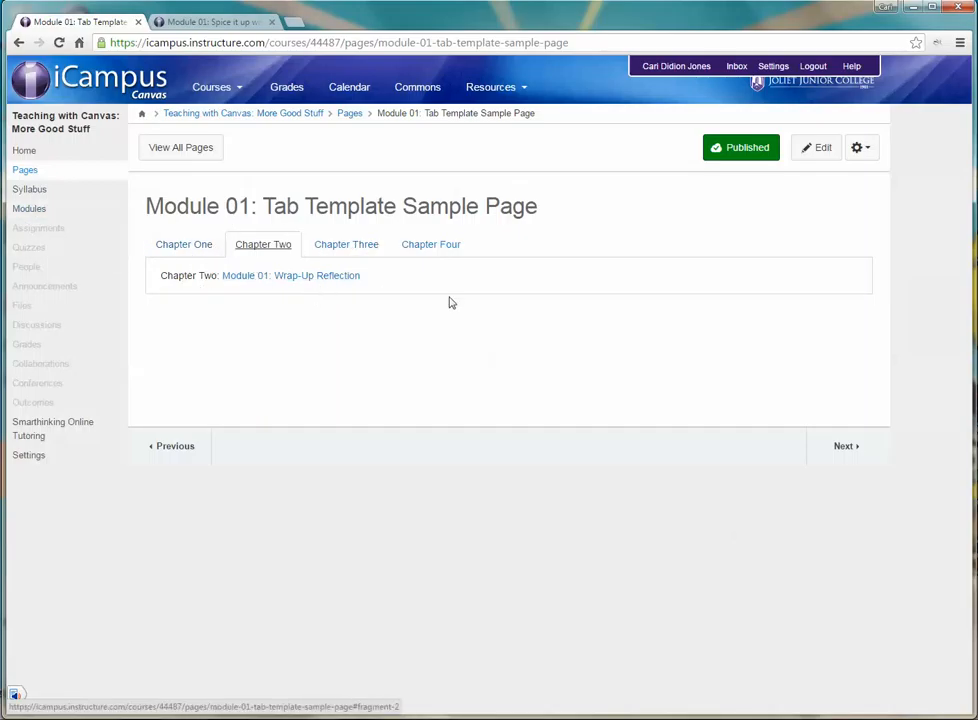
click(186, 245)
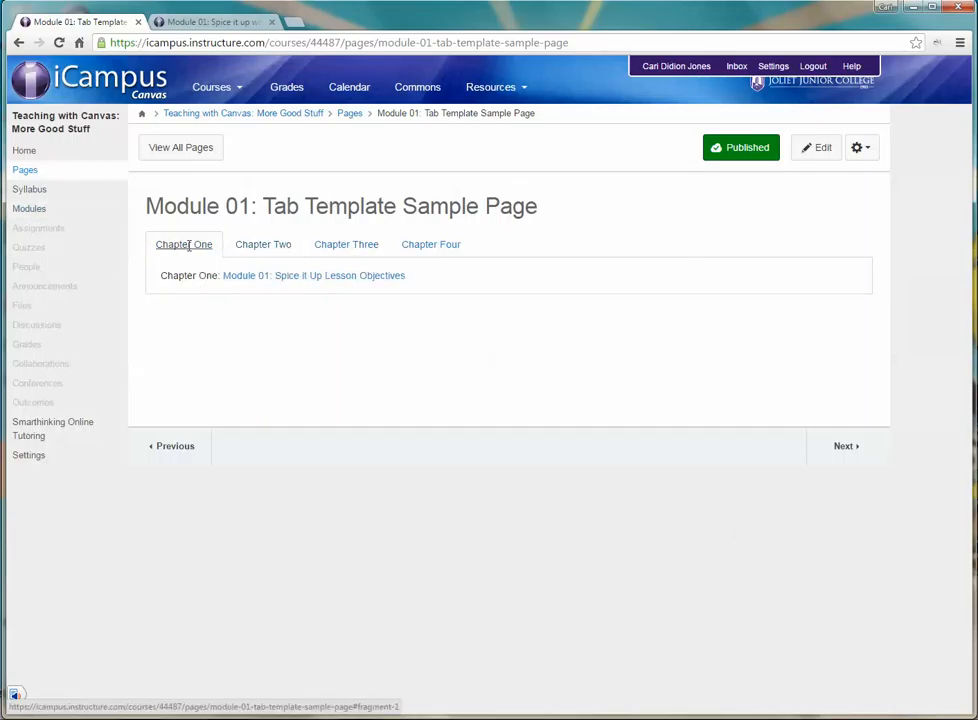
click(822, 149)
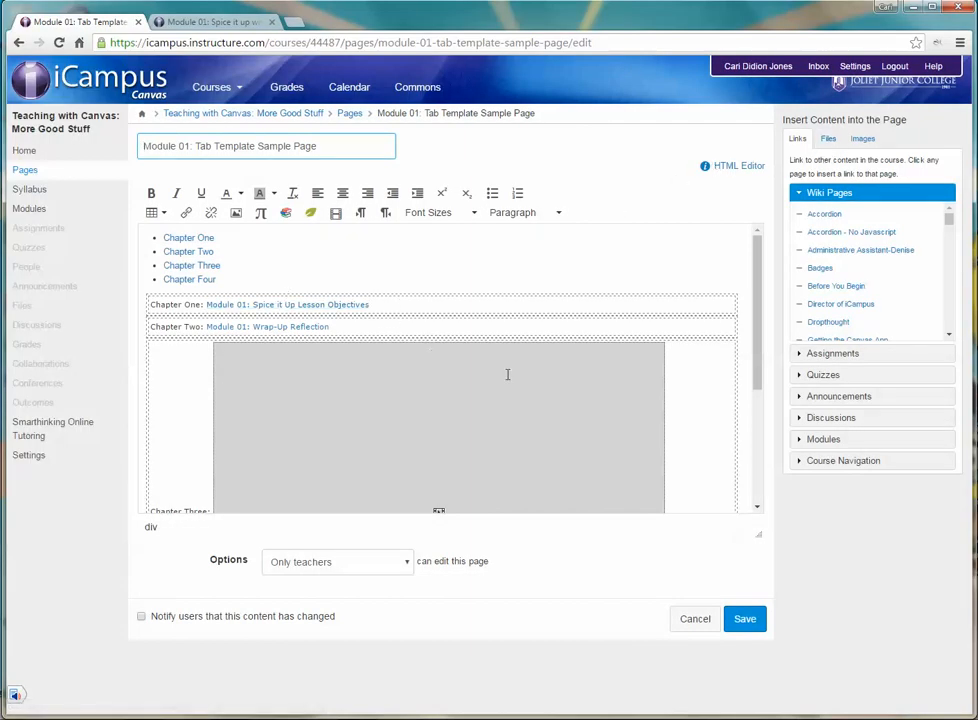
click(744, 619)
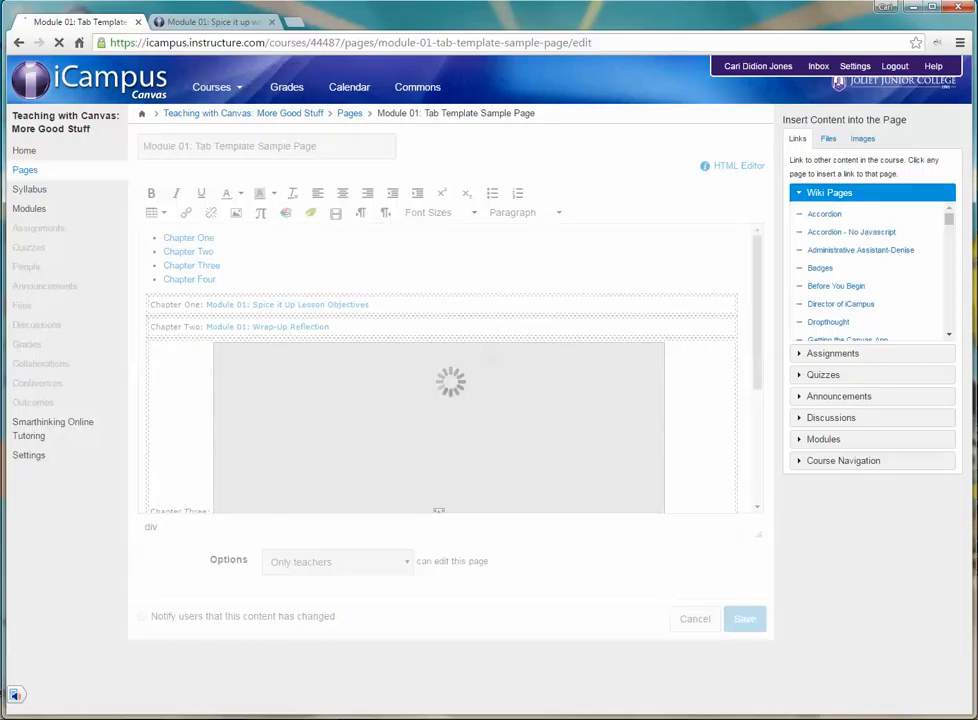
Step: Open the HTML code of the page "Module 01: Spice it up with an Accordian" and replace "SECTION" with "Chapter" in the first heading
click(228, 24)
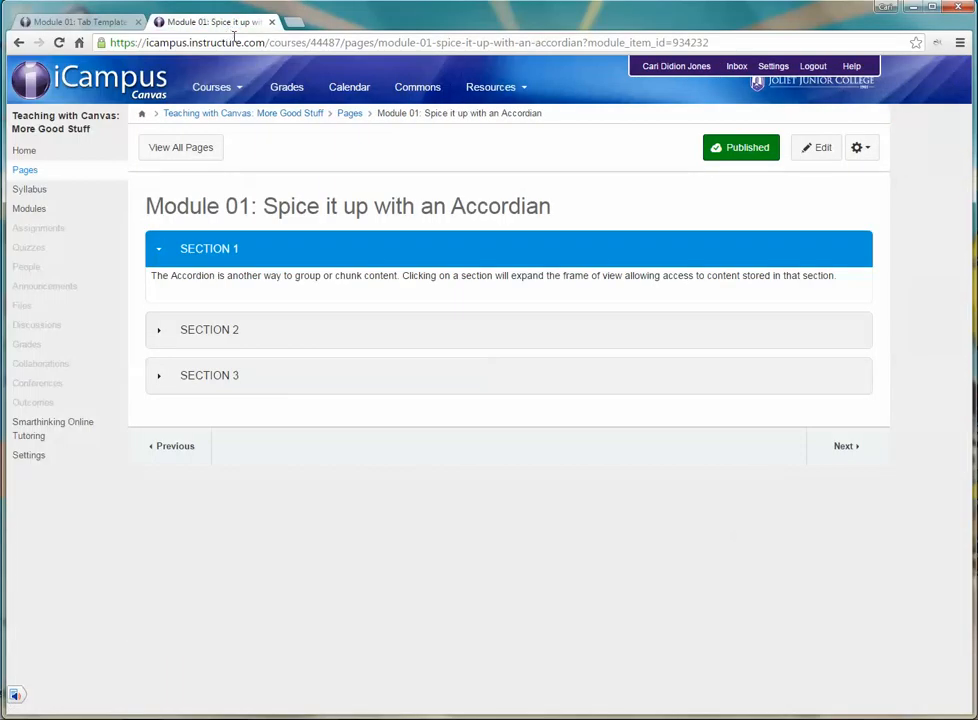
click(820, 148)
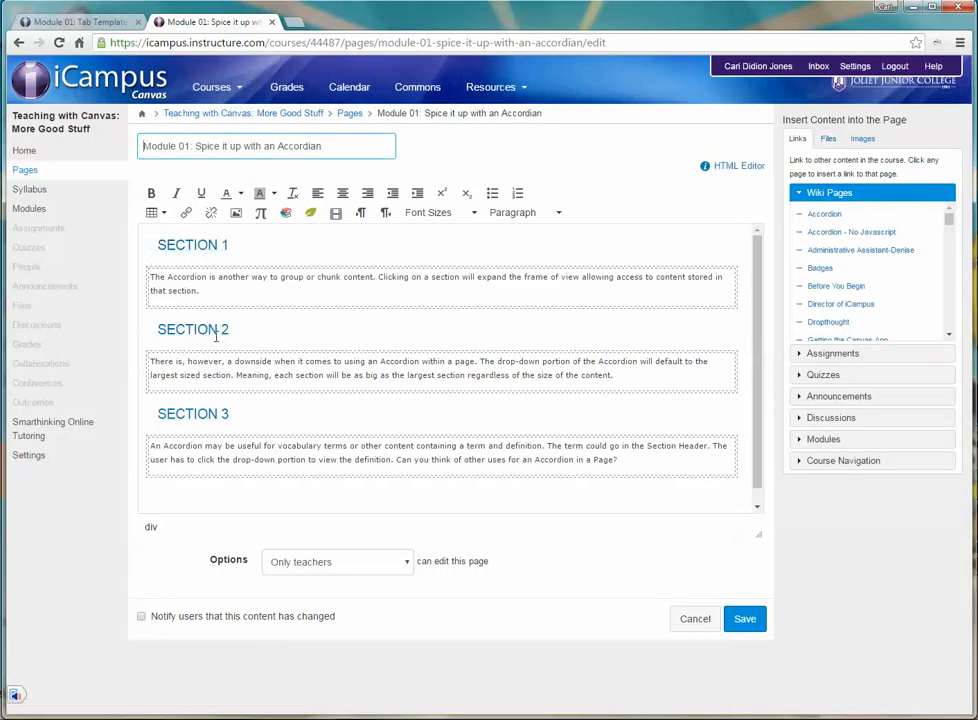
click(745, 167)
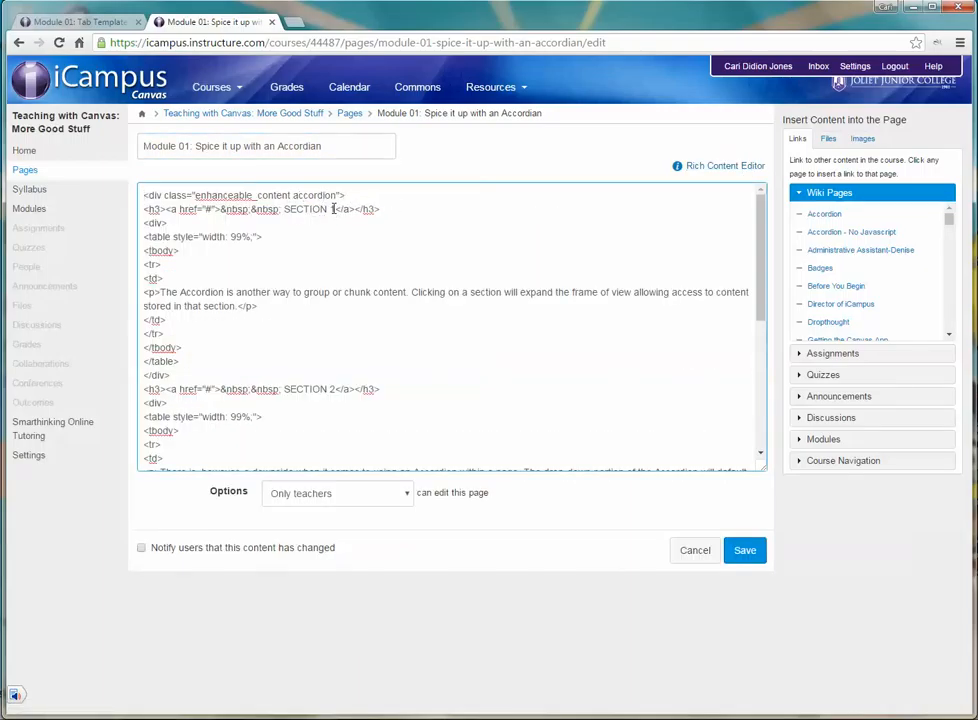
drag(328, 209, 283, 209)
text(Chapter)
scroll(300, 250, down, 2)
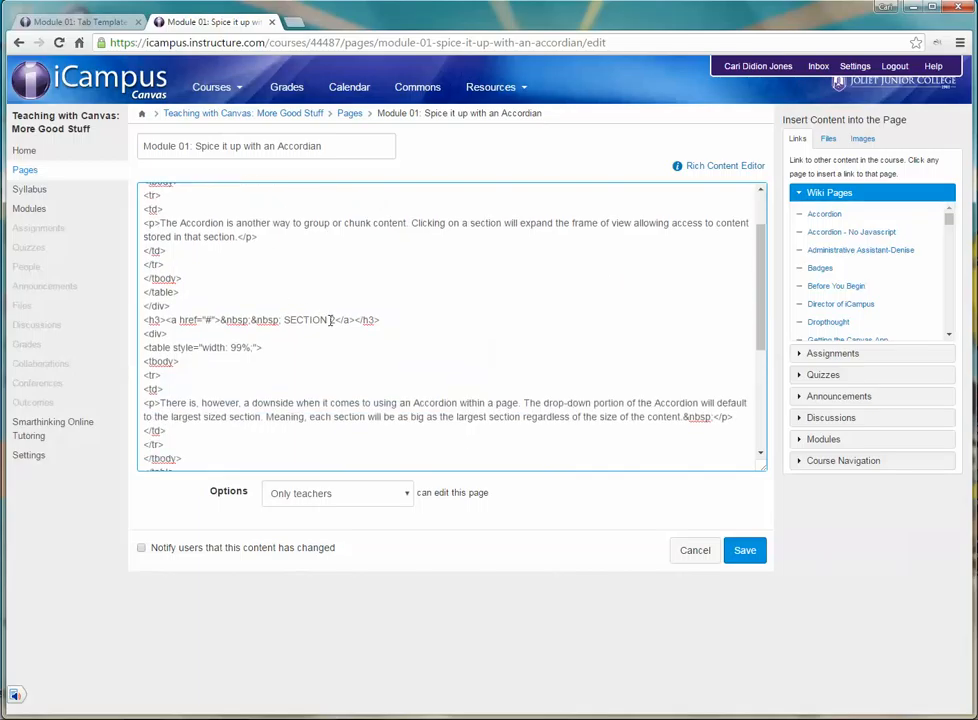
Step: Replace "SECTION" with "Chapter" in the second and third accordion headings of the HTML code, and save the page
drag(328, 320, 297, 320)
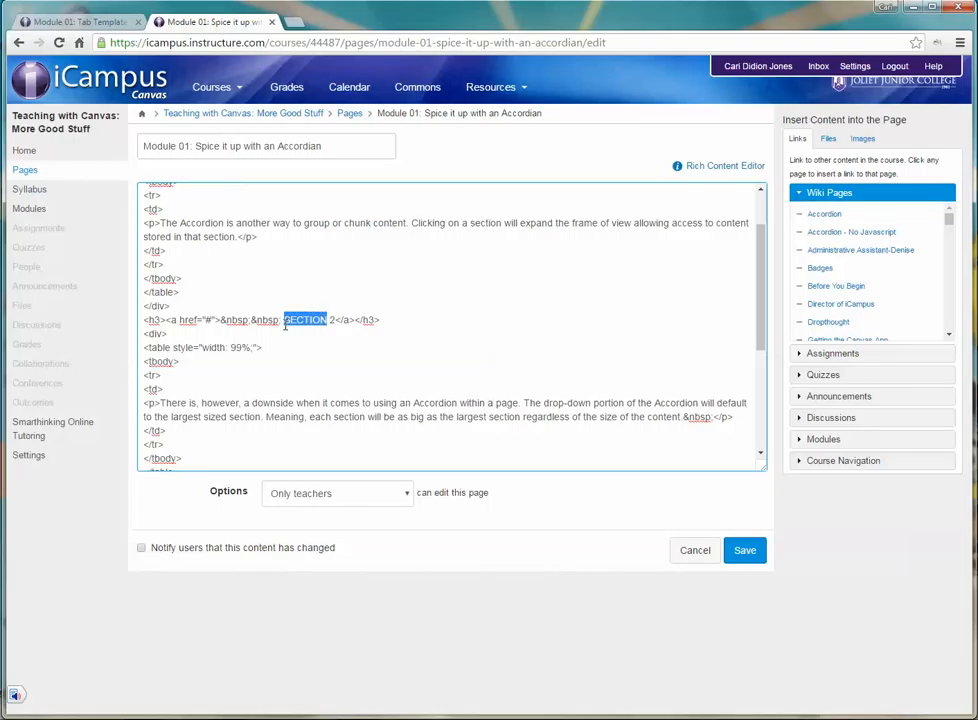
text(Chapter)
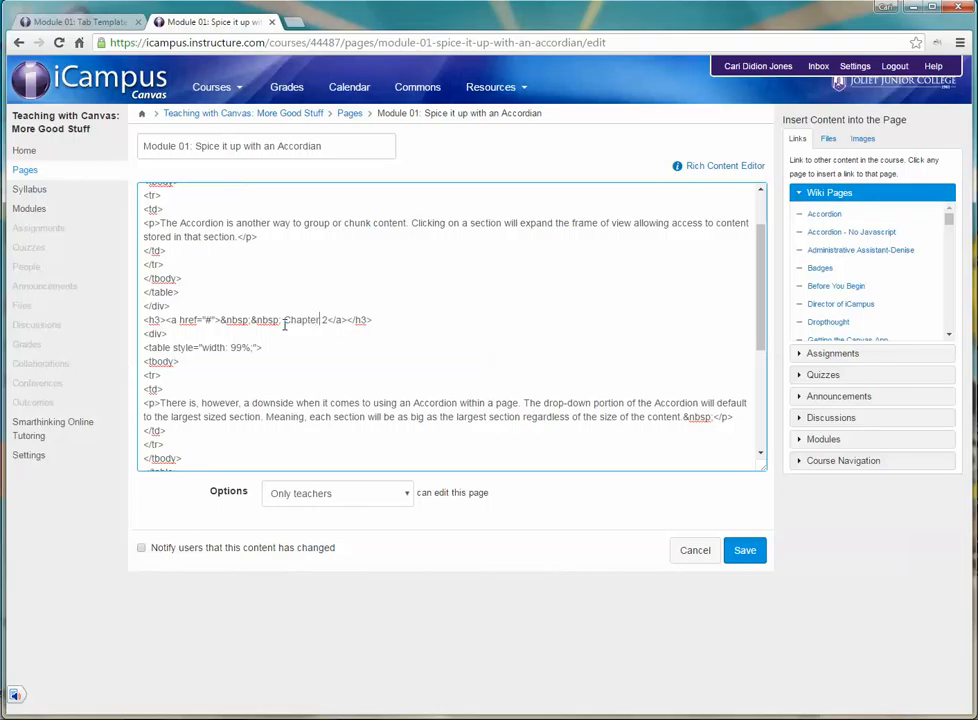
scroll(285, 322, down, 3)
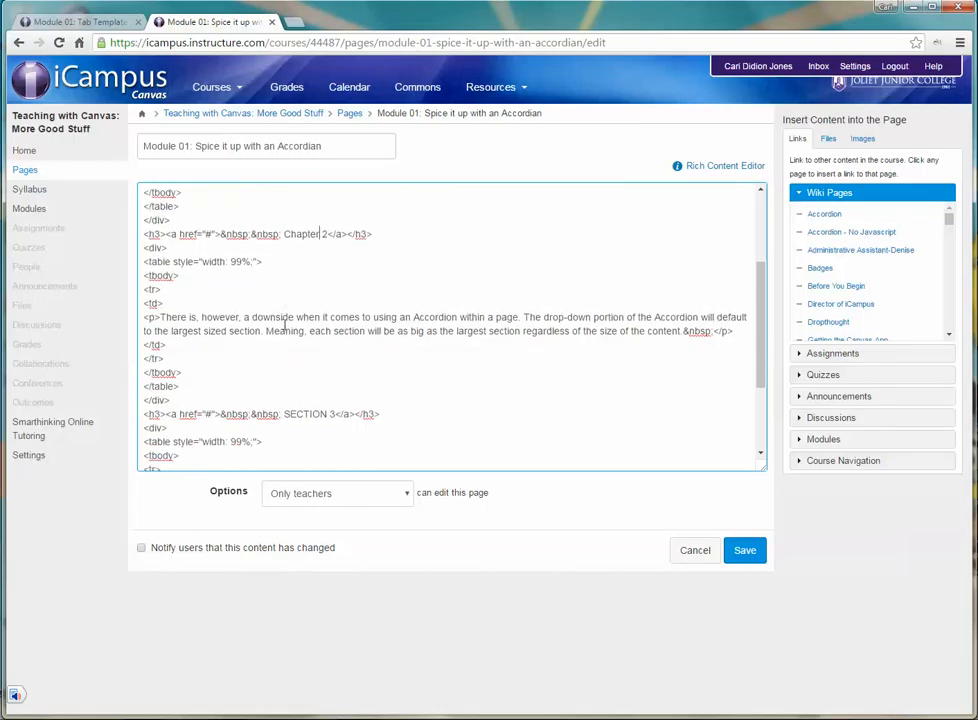
drag(328, 362, 284, 364)
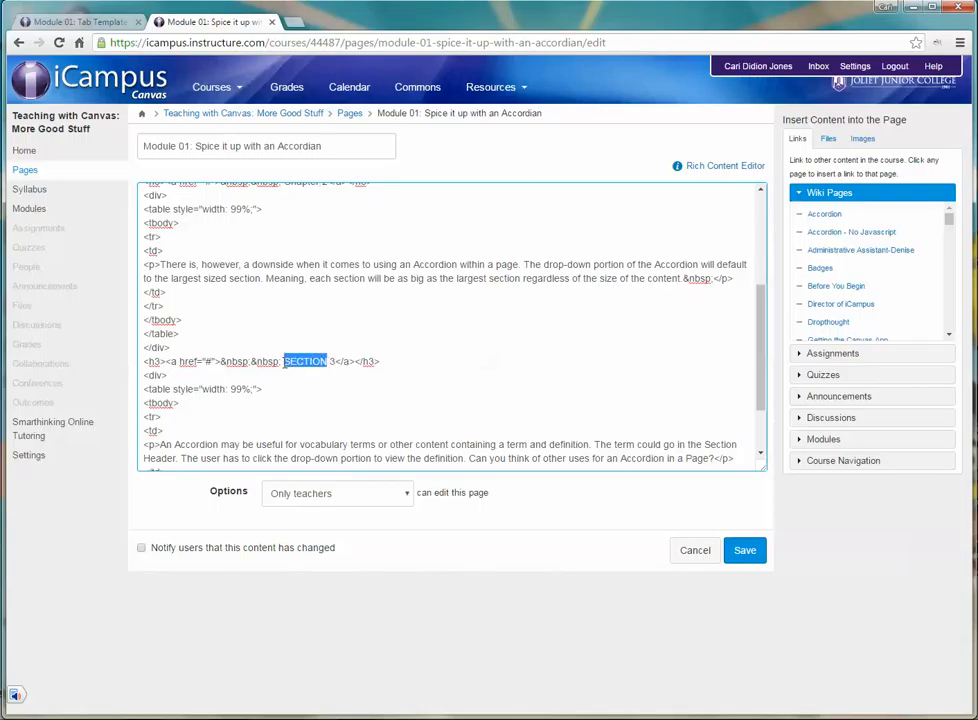
text(Chapte)
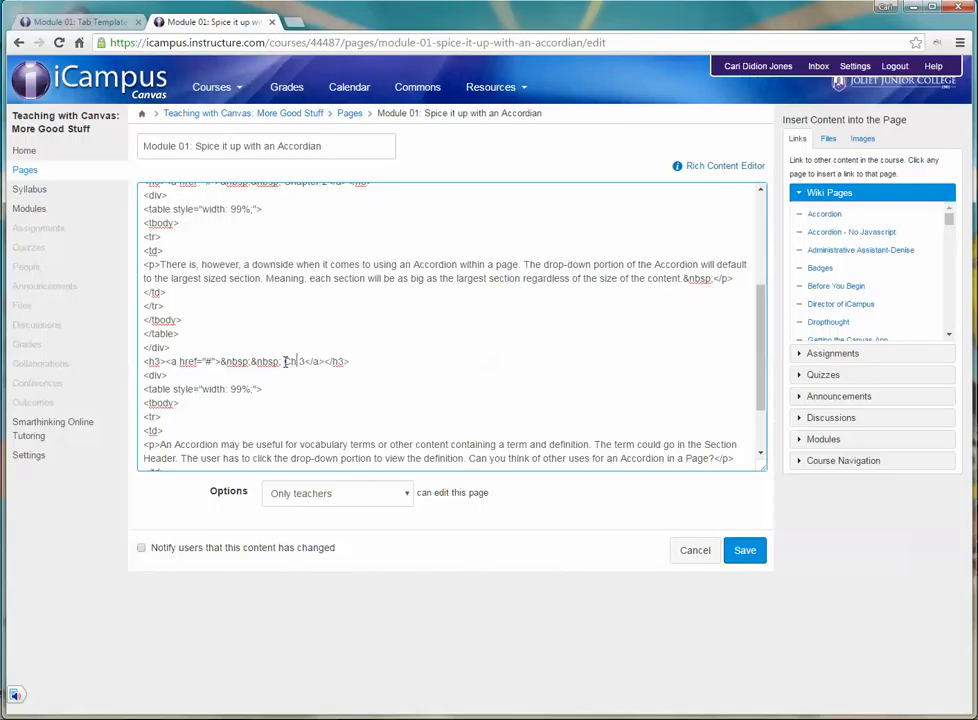
text(r)
click(743, 553)
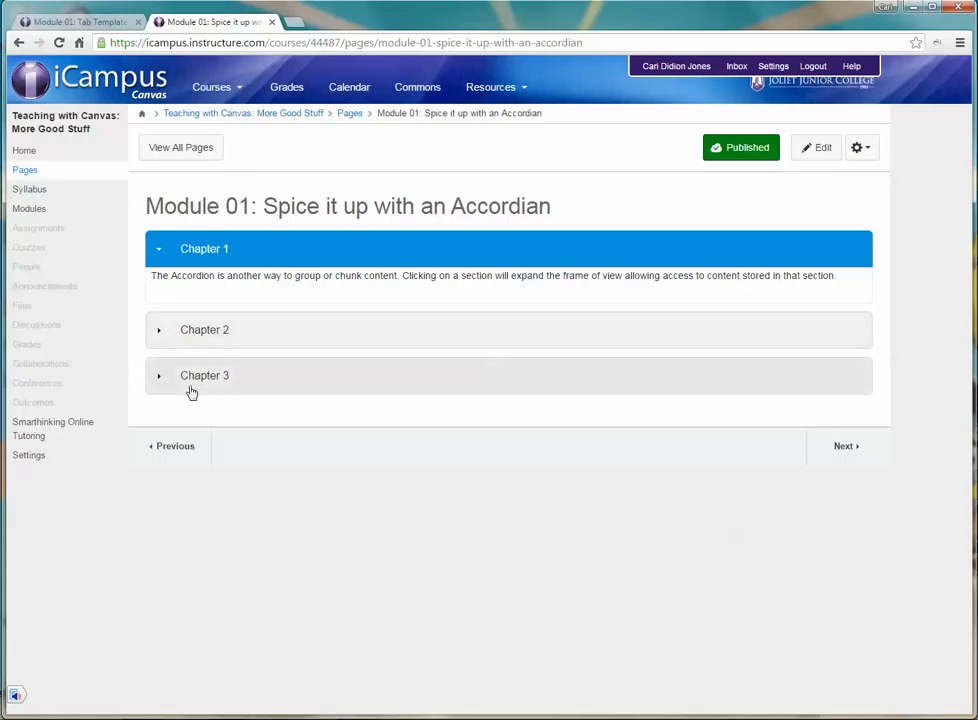
Step: Check the content of the Chapter 2, Chapter 3 and Chapter 1 sections on the saved accordion page
click(175, 344)
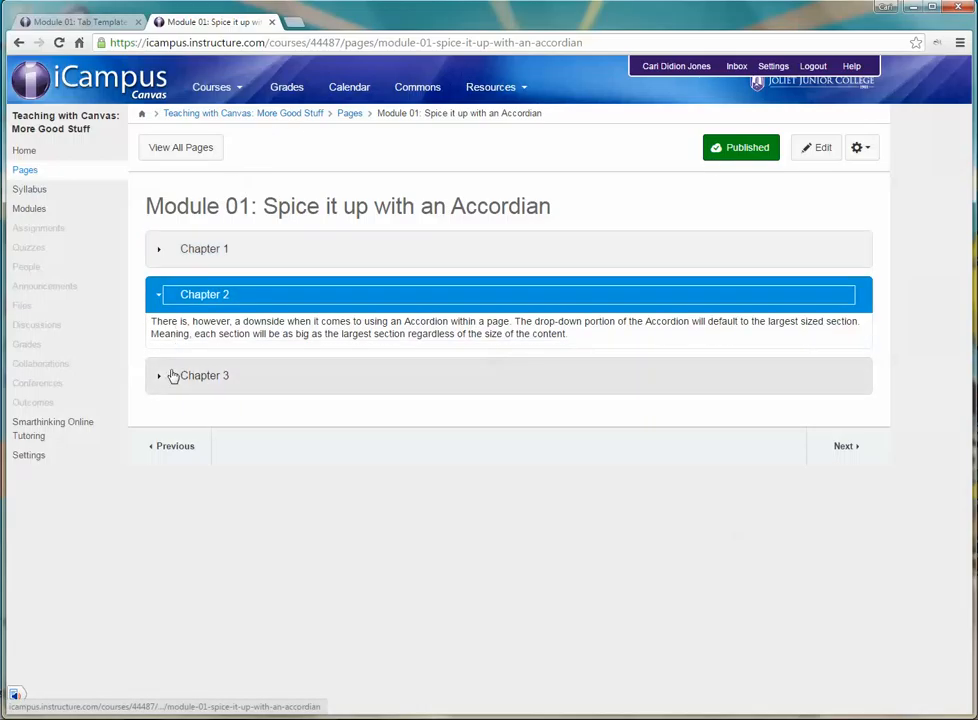
click(172, 375)
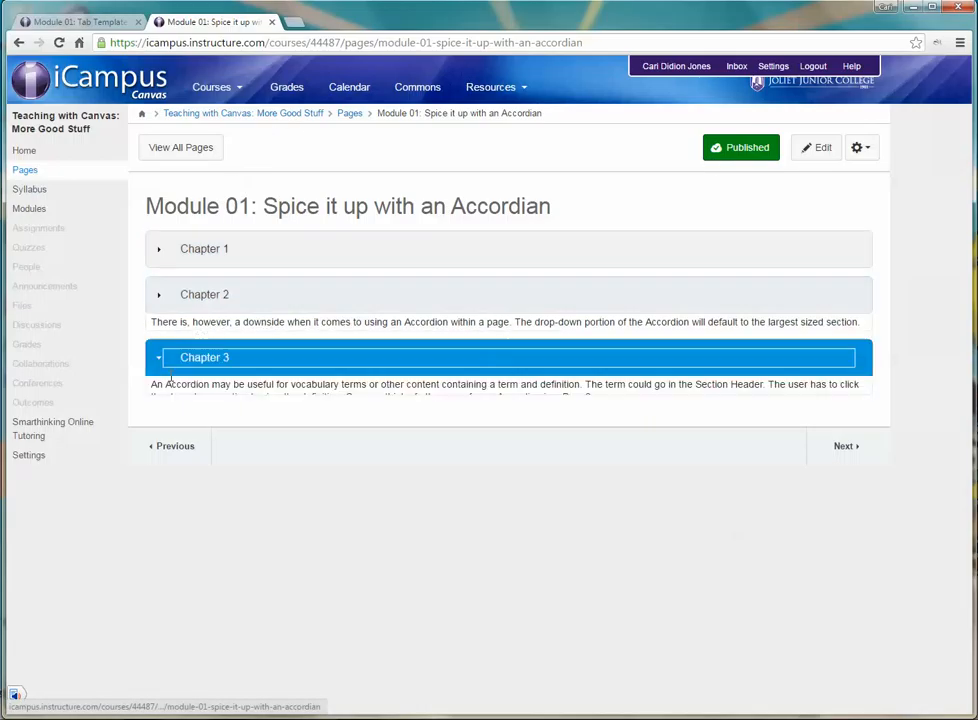
click(230, 300)
click(215, 362)
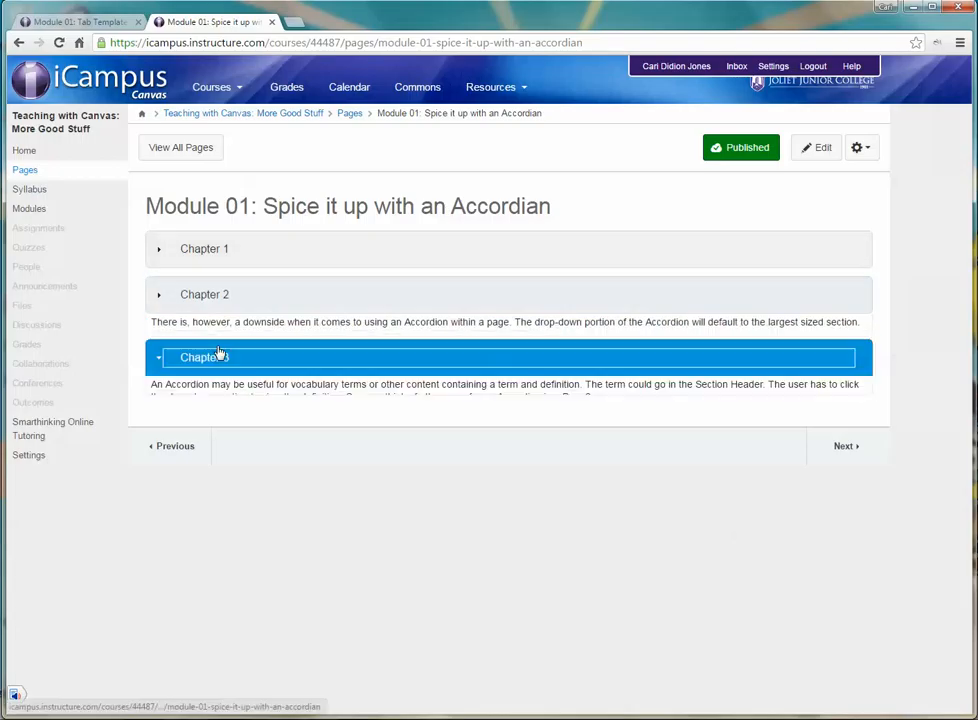
click(239, 247)
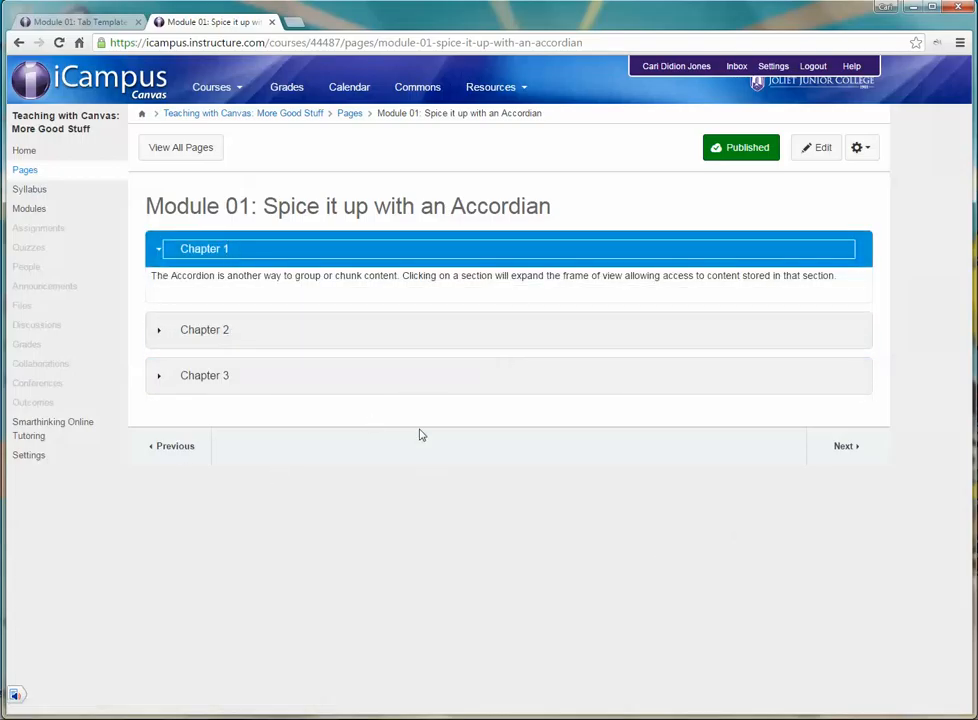
Step: Try to replace the Chapter 1 text with a link to "Module 01: Spice it Up Lesson Objectives", and discard the unsaved changes
click(816, 150)
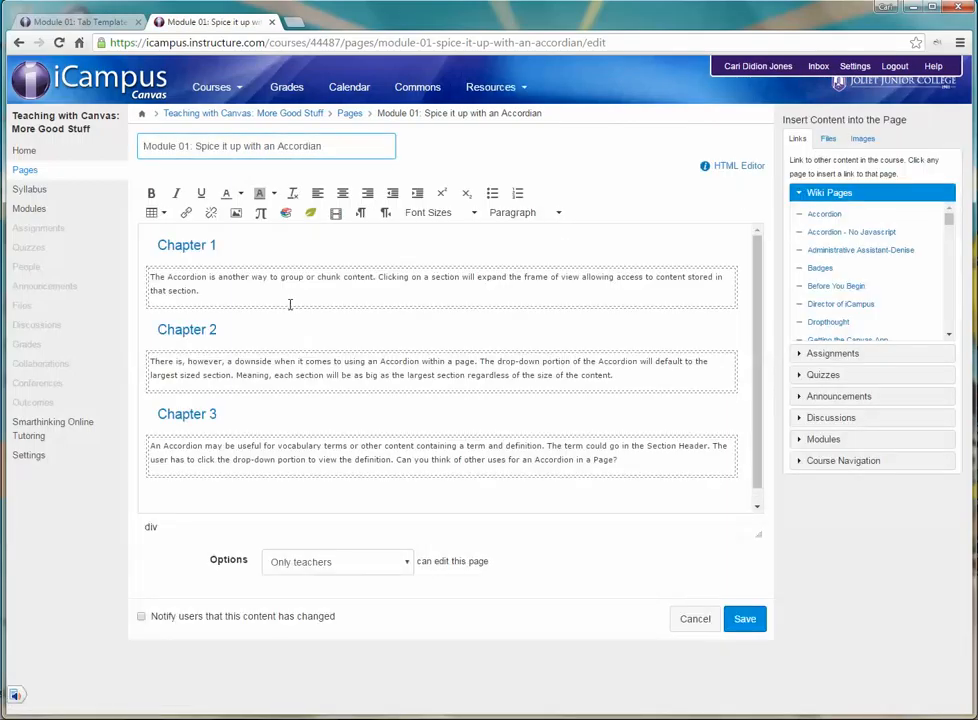
drag(215, 293, 149, 277)
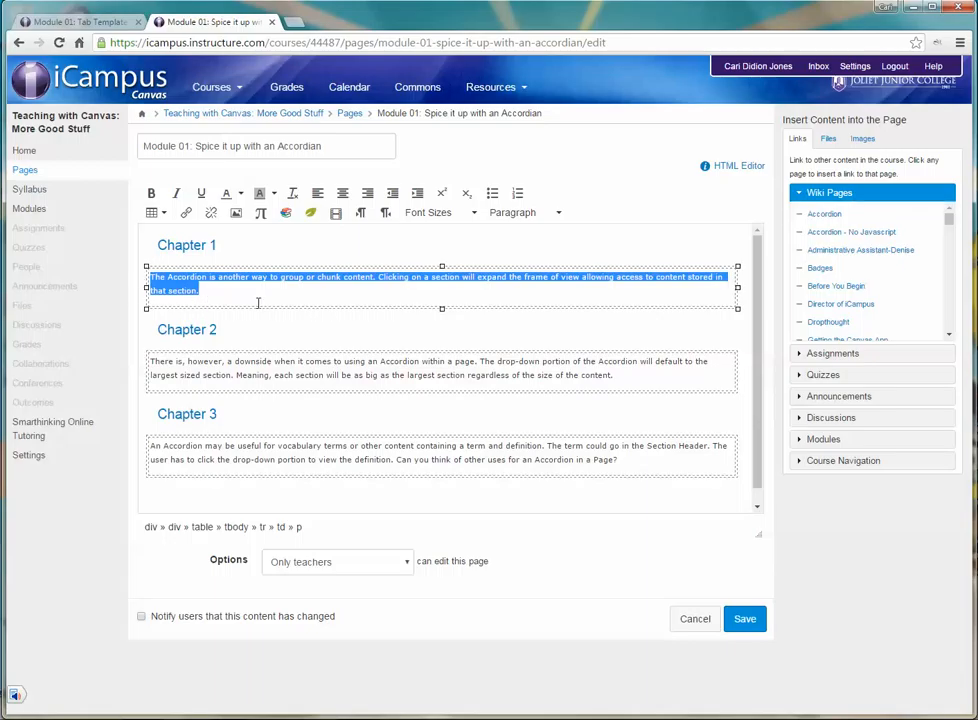
drag(202, 291, 150, 277)
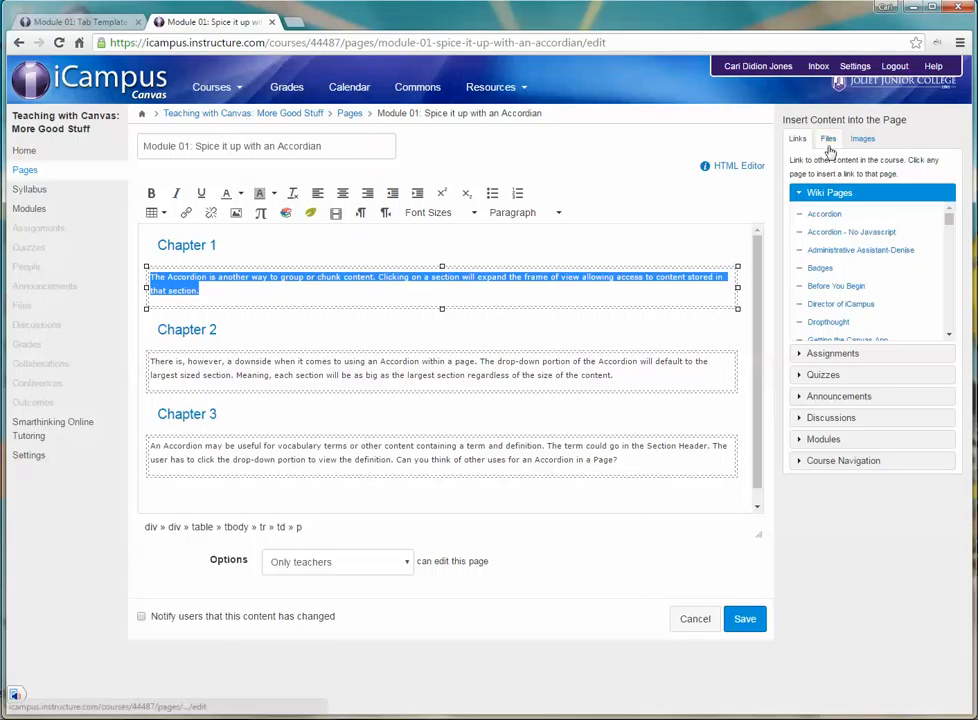
scroll(818, 286, down, 5)
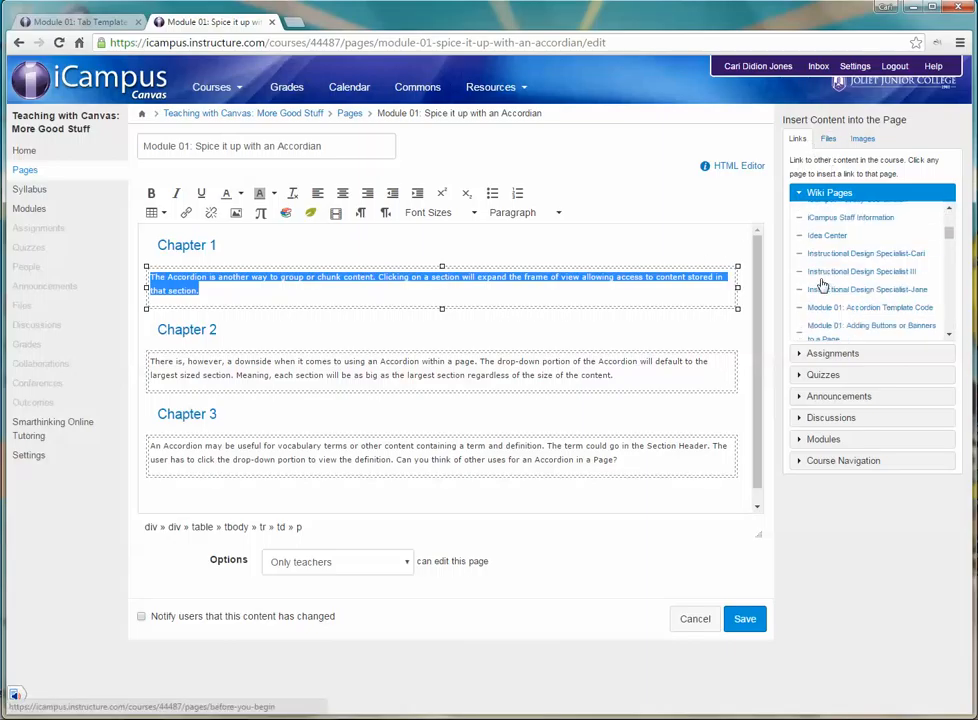
scroll(820, 286, up, 1)
scroll(821, 285, down, 5)
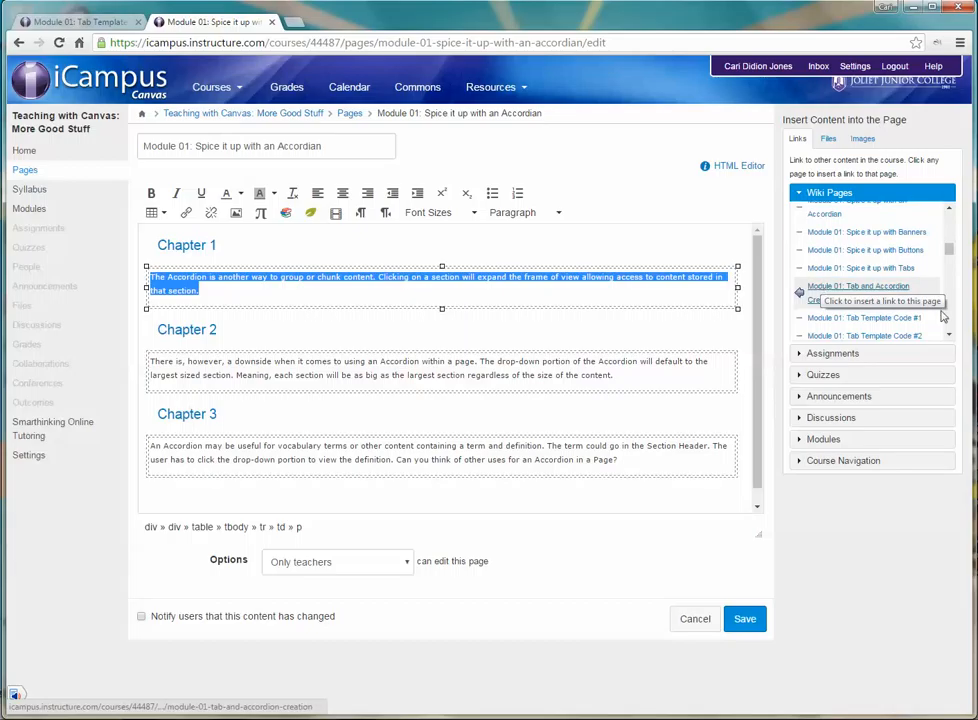
scroll(885, 305, down, 4)
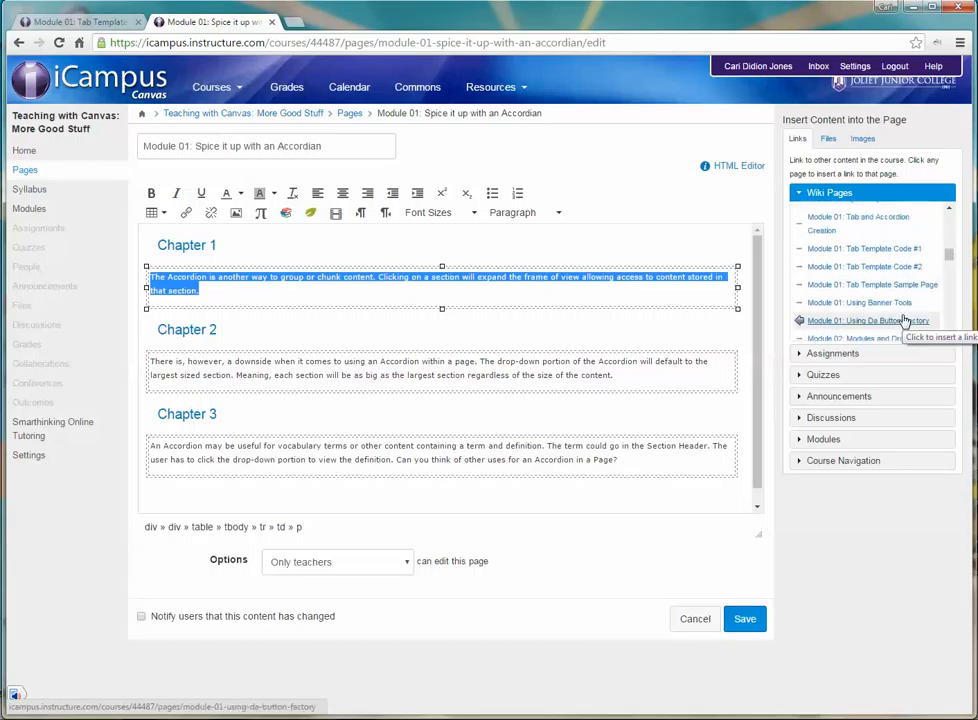
scroll(904, 320, down, 2)
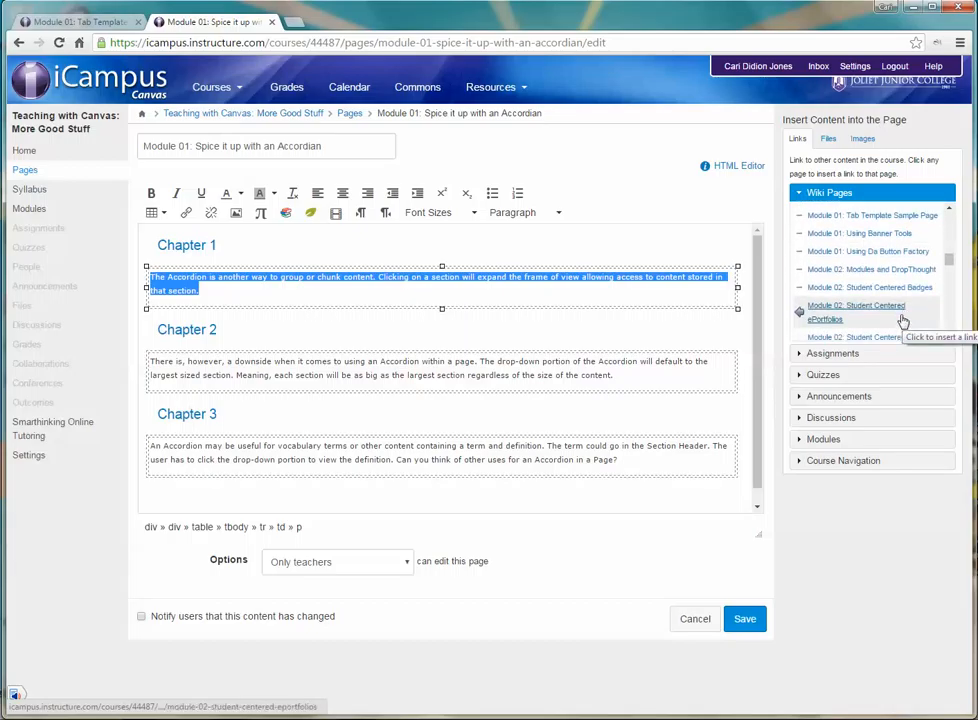
scroll(903, 320, up, 4)
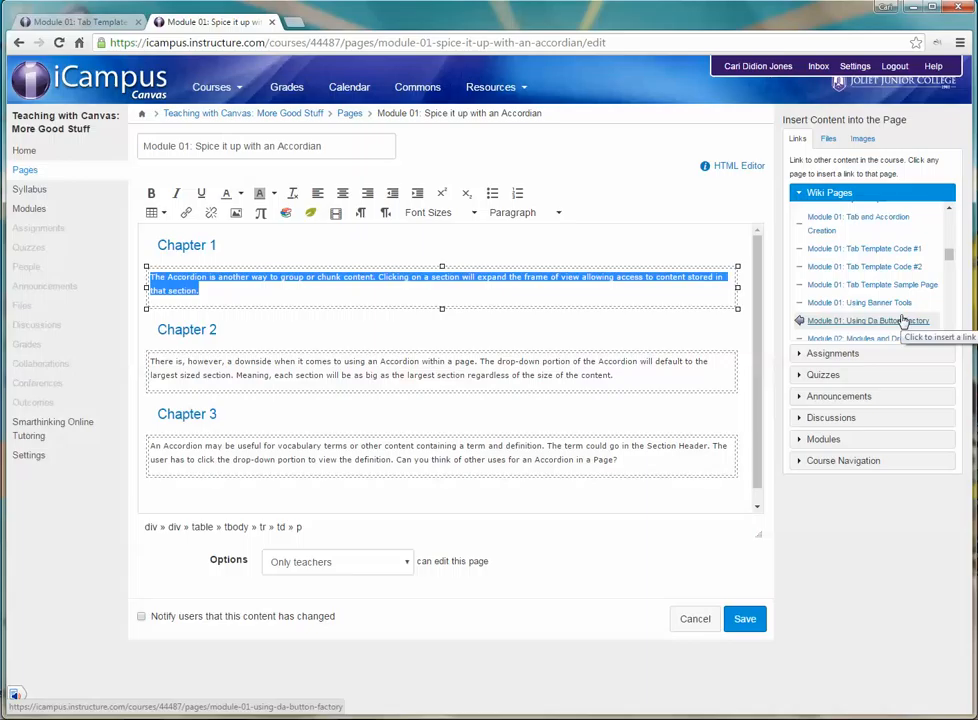
scroll(903, 320, up, 2)
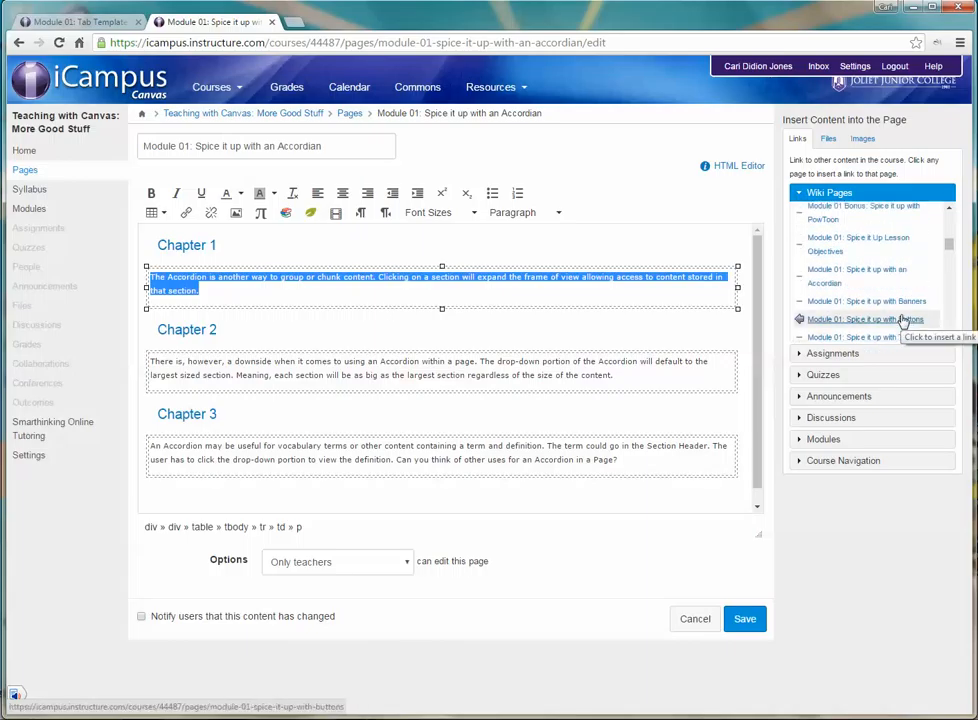
click(888, 243)
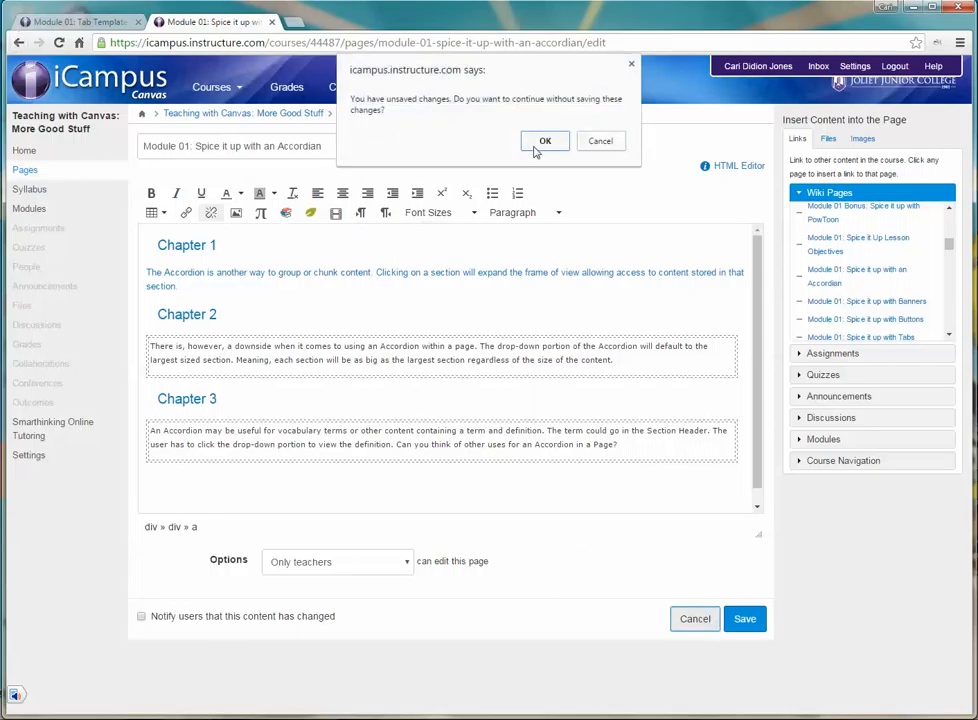
click(543, 143)
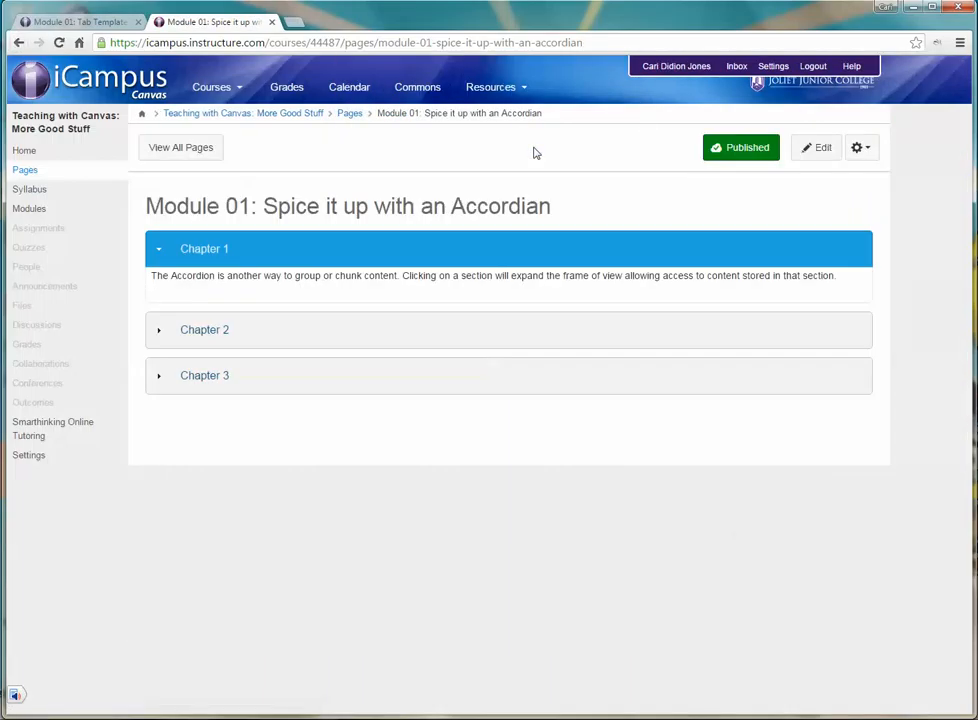
click(830, 157)
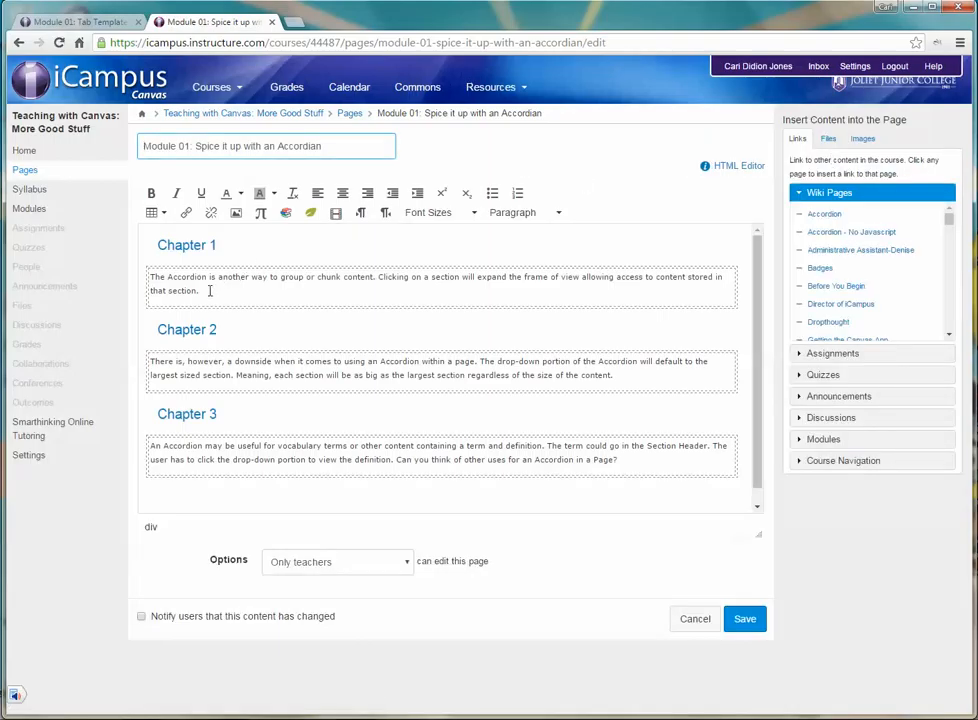
drag(209, 291, 152, 277)
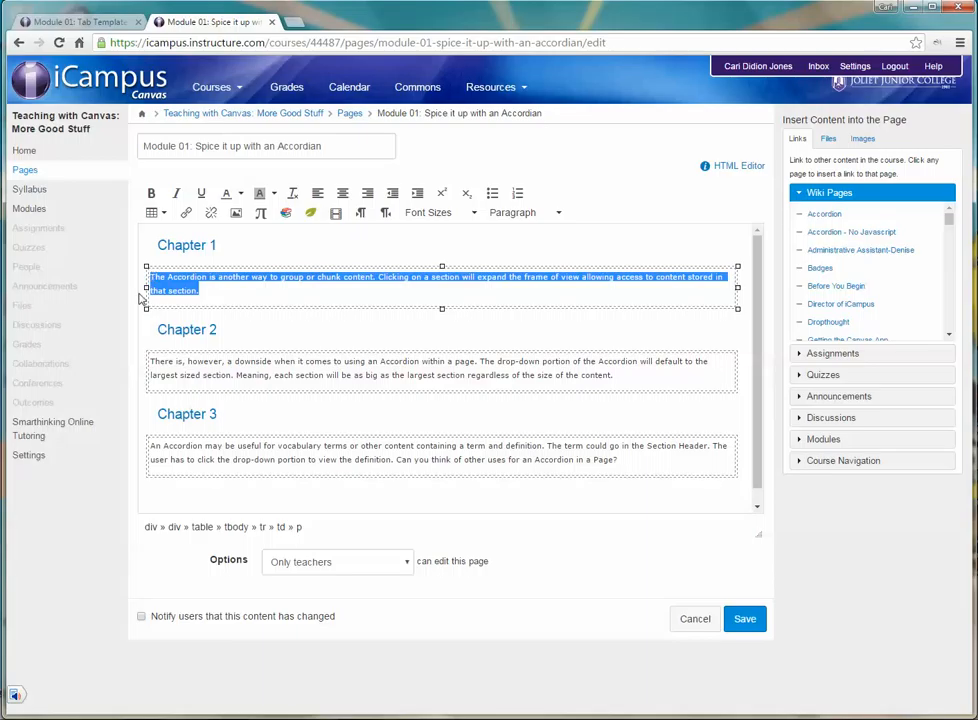
key(Delete)
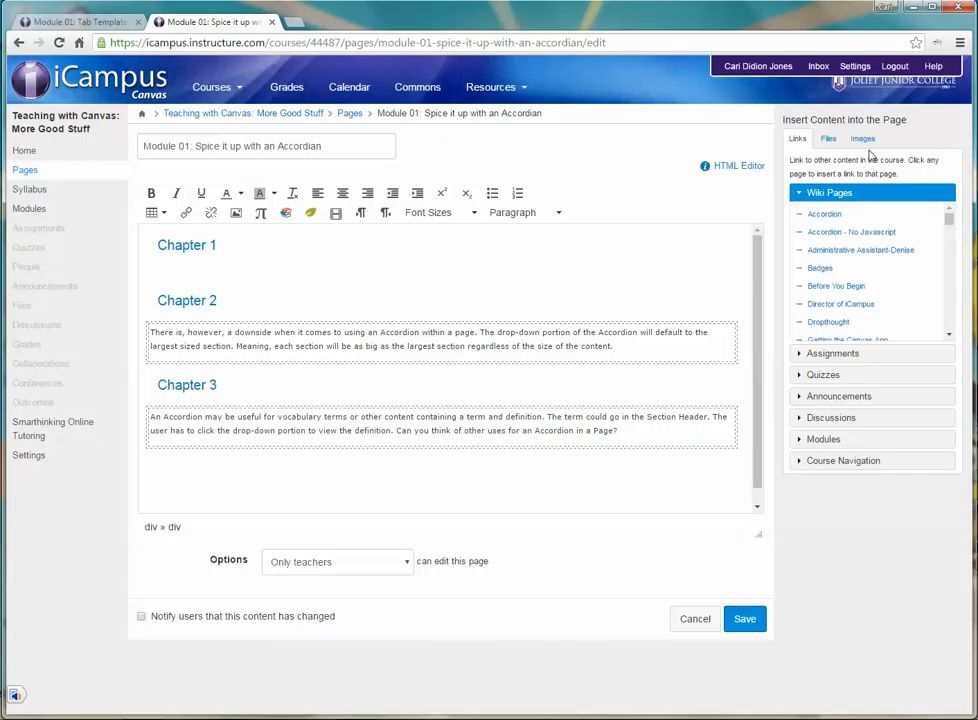
scroll(864, 310, down, 5)
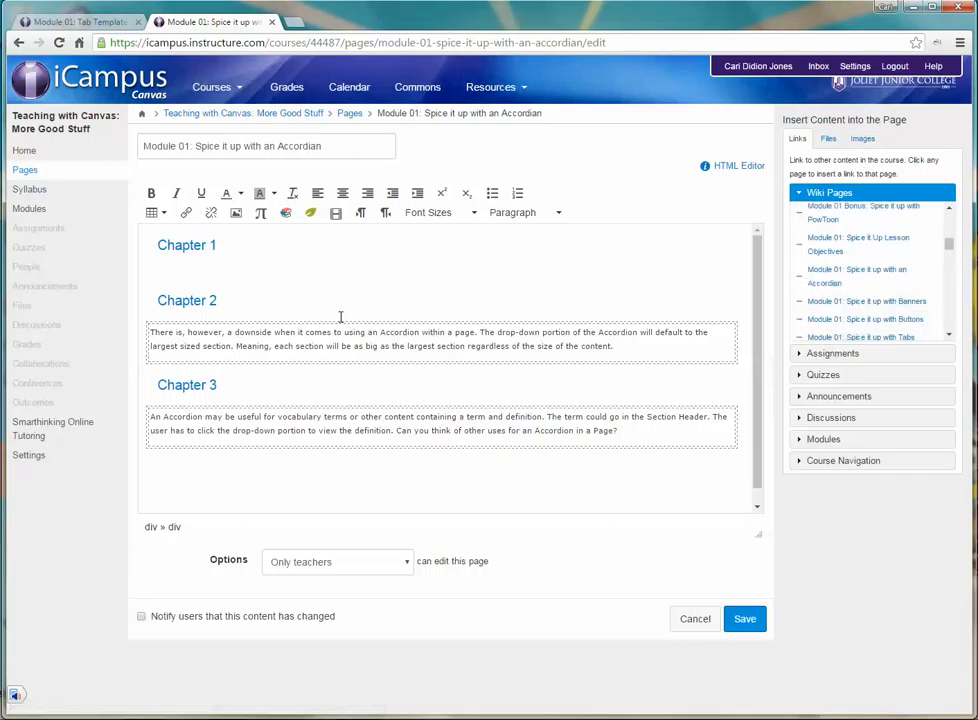
click(693, 617)
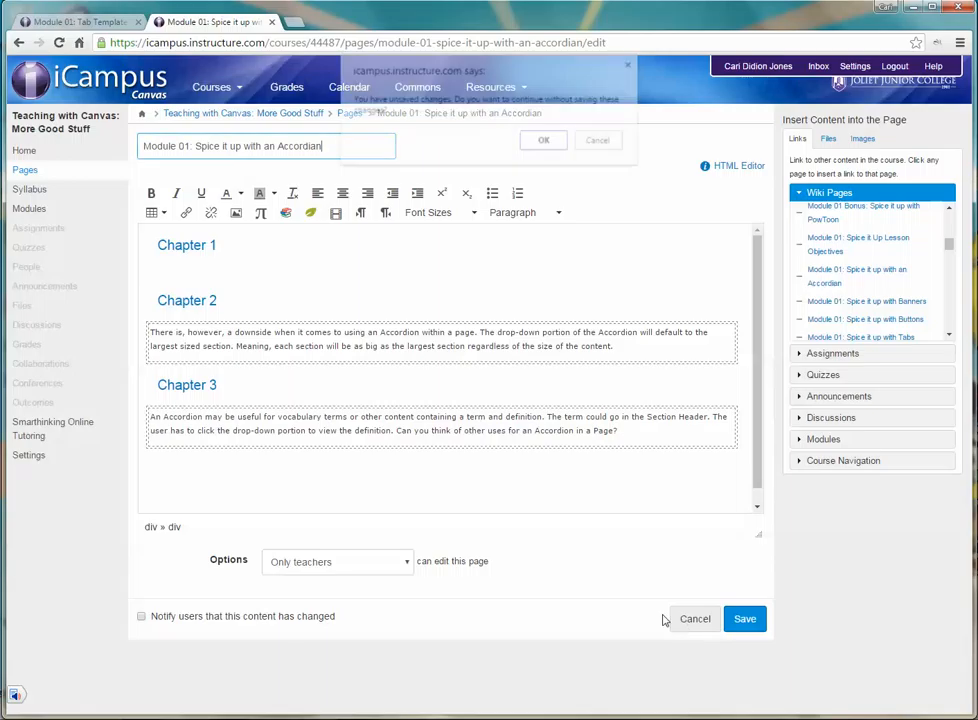
click(545, 140)
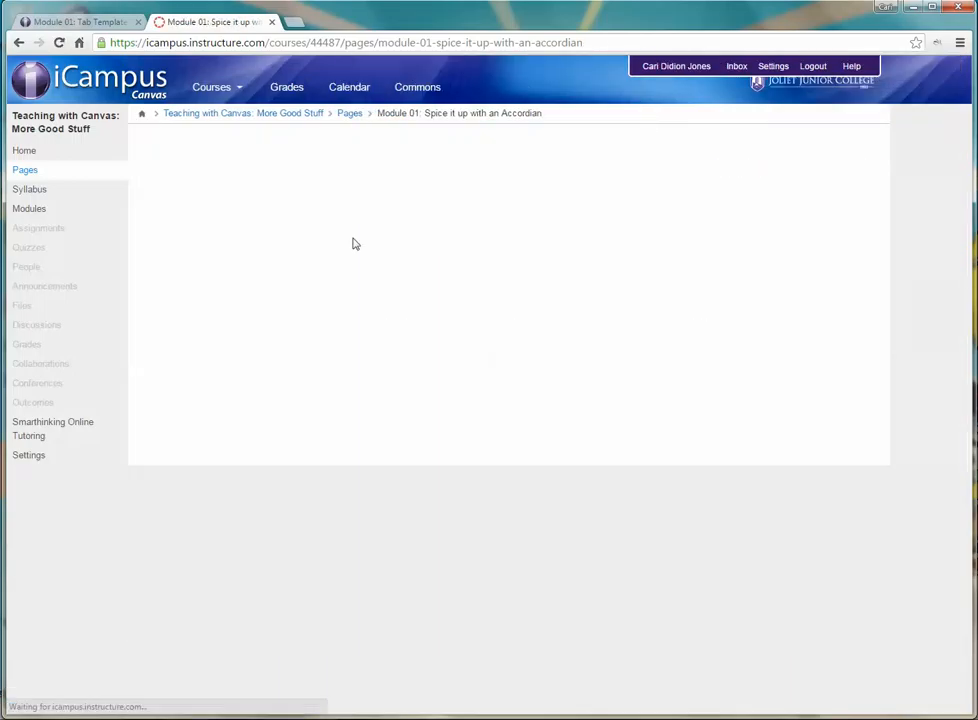
Step: Replace the Chapter 1 placeholder text inside its table with a link to the page "Module 01: Spice it Up Lesson Objectives"
click(818, 150)
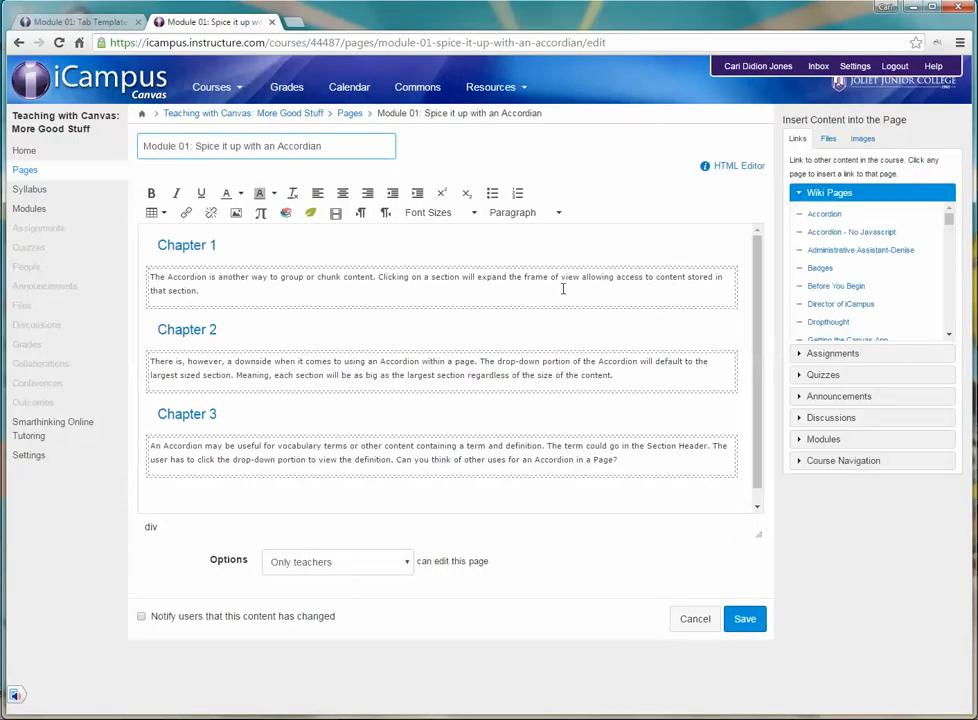
click(431, 297)
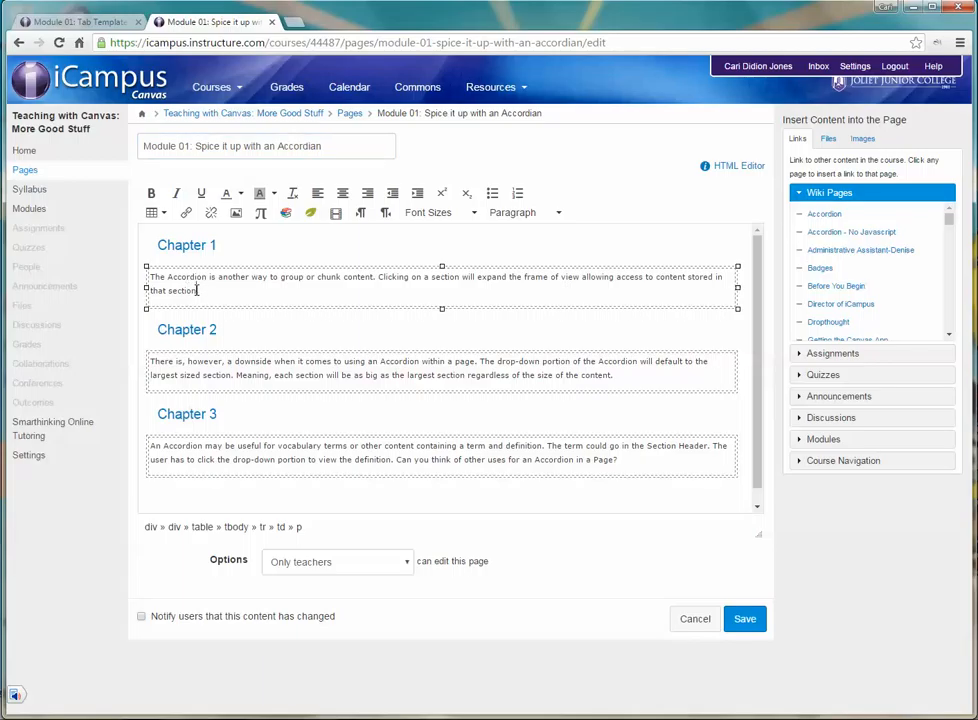
drag(193, 288, 187, 277)
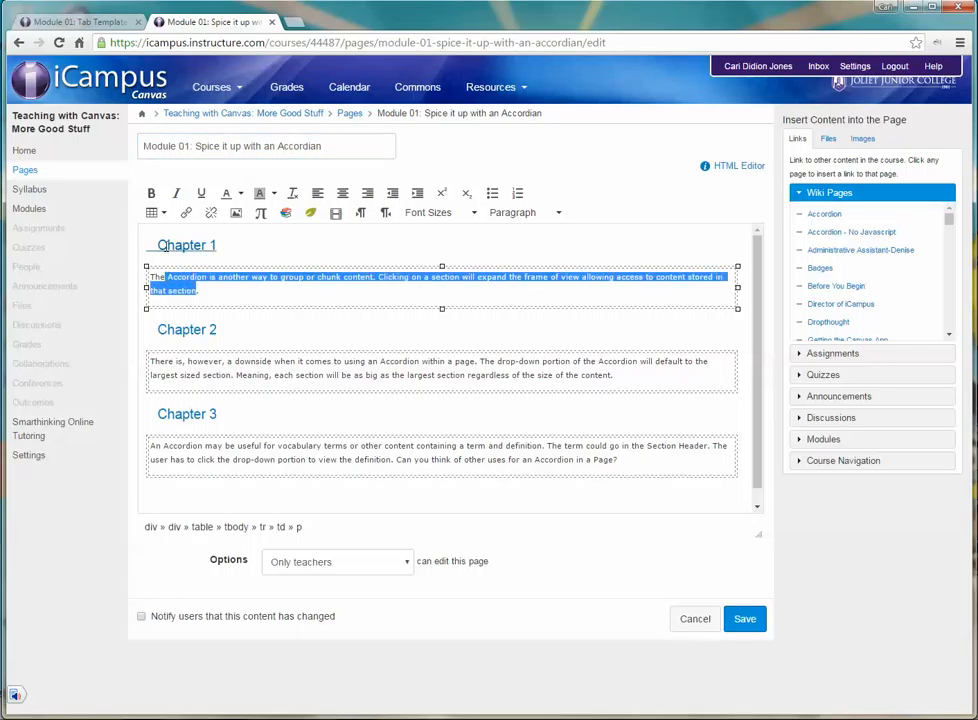
key(BackSpace)
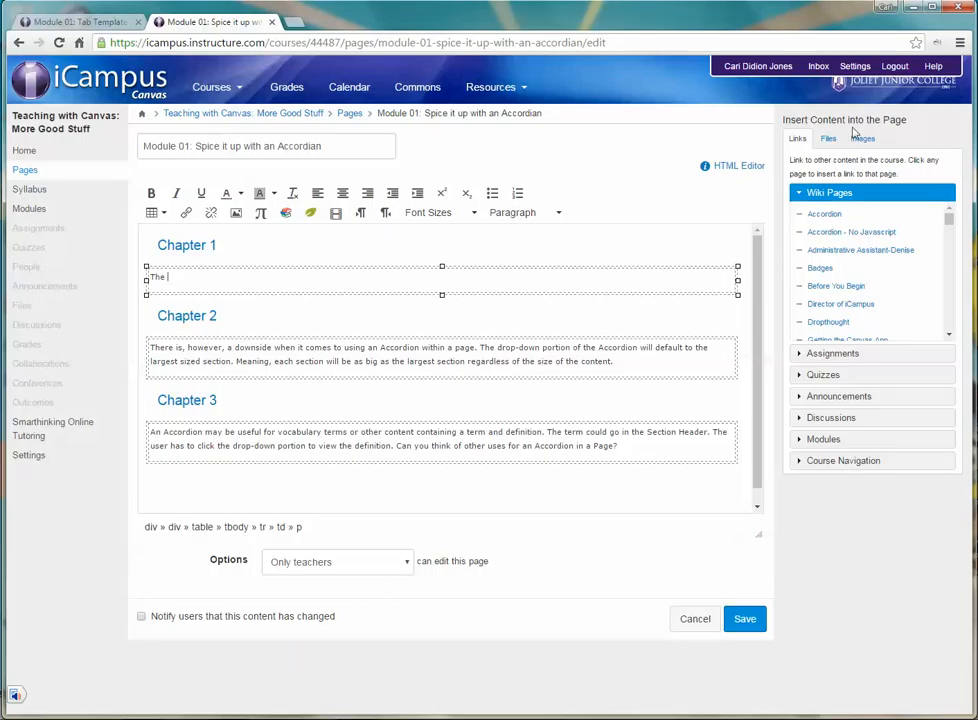
scroll(870, 233, down, 5)
scroll(872, 233, down, 2)
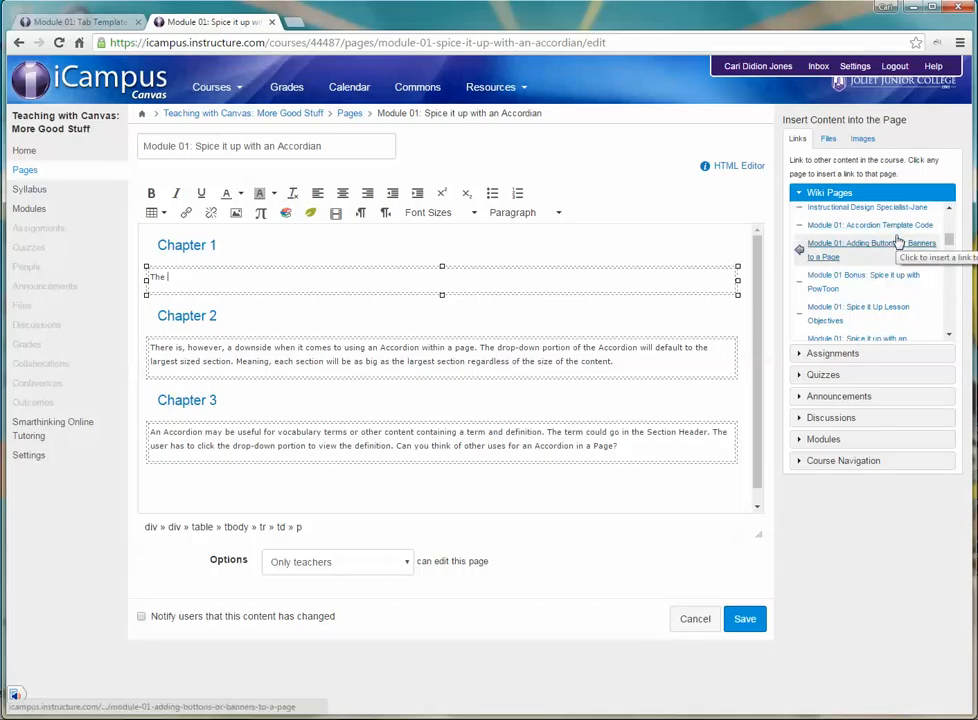
scroll(896, 242, up, 2)
scroll(896, 245, down, 2)
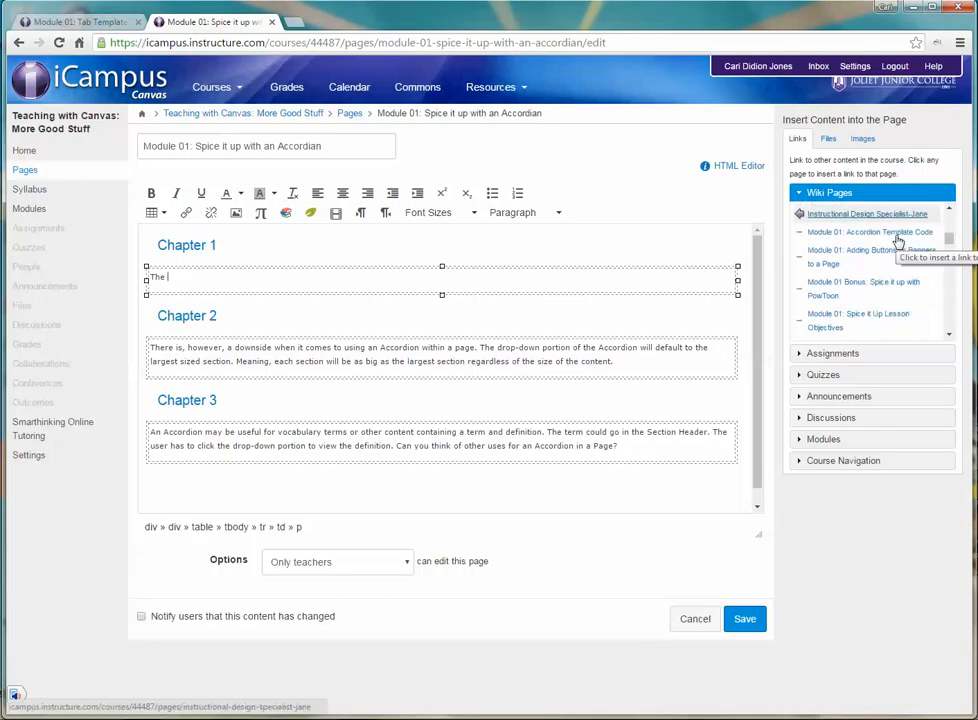
click(868, 312)
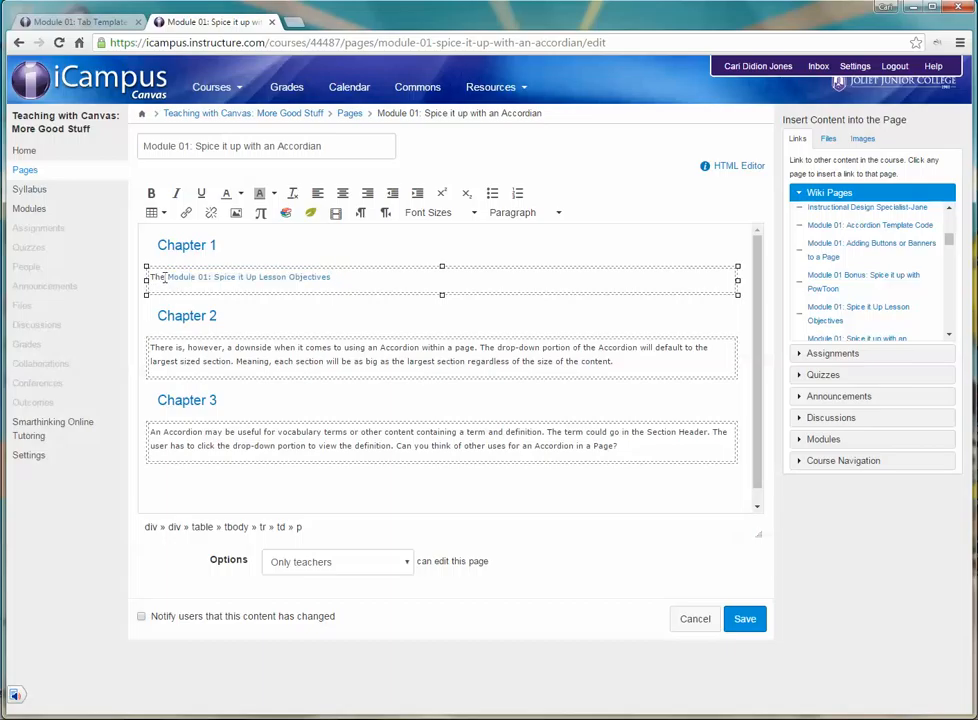
key(BackSpace)
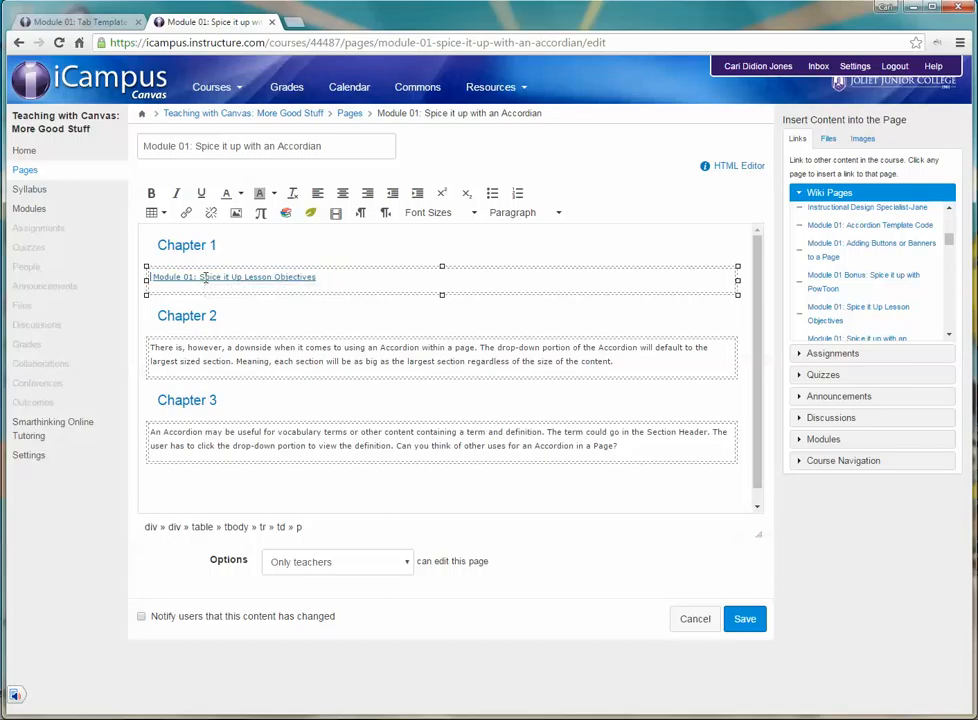
Step: Save the accordion page and test the Chapter 1 link to the lesson objectives, returning to the accordion page
click(747, 620)
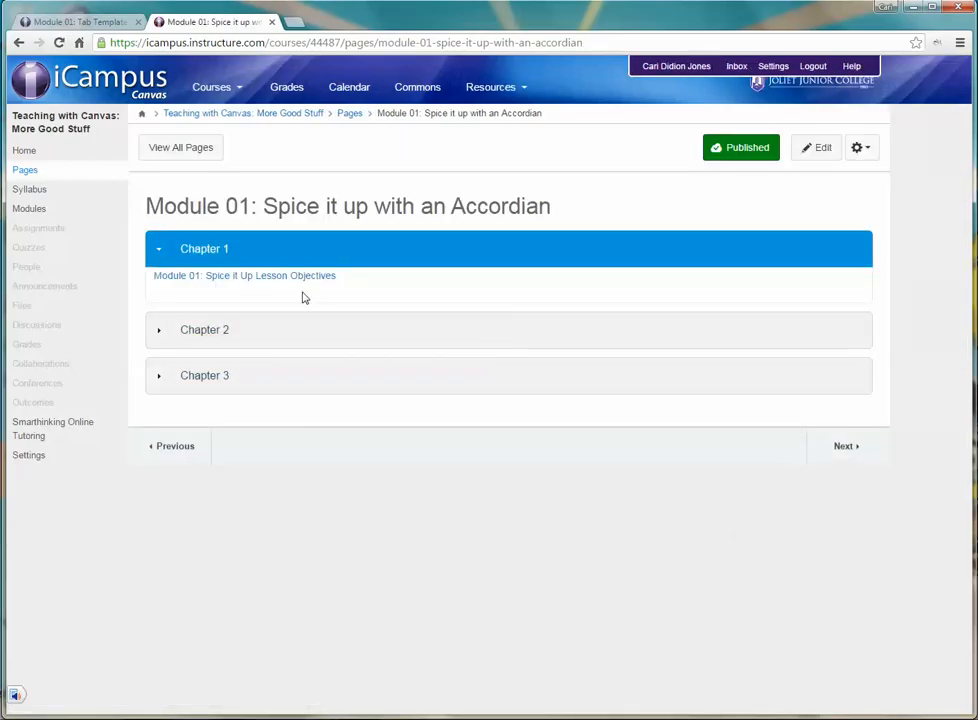
click(270, 280)
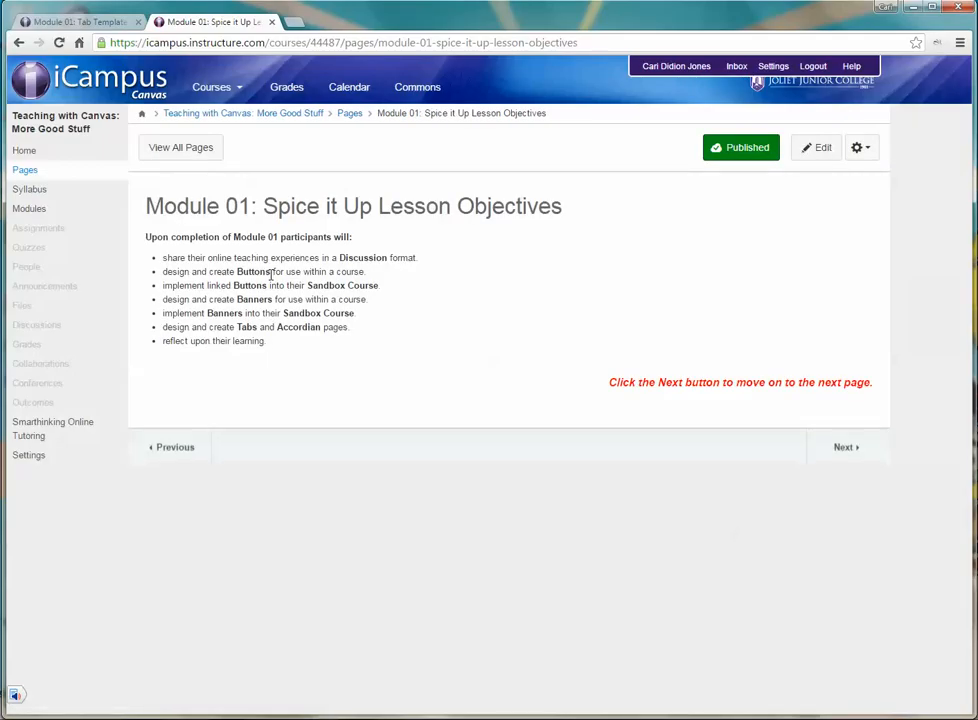
click(18, 43)
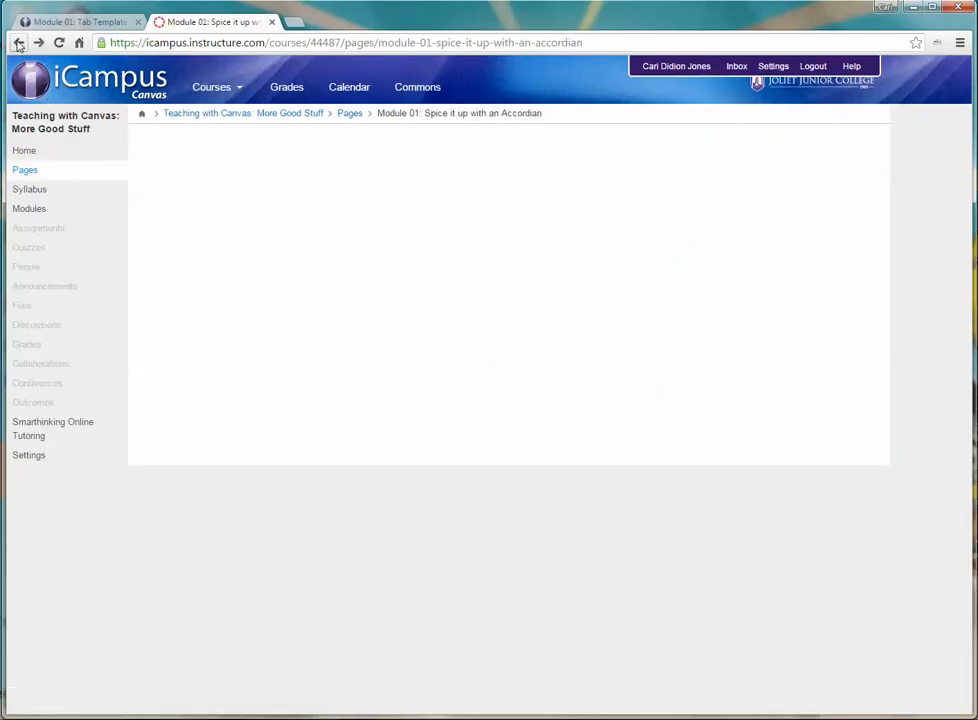
Step: Replace the Chapter 2 placeholder text with a link to the quiz "Module 01: Wrap-Up Reflection" and save the page
click(817, 148)
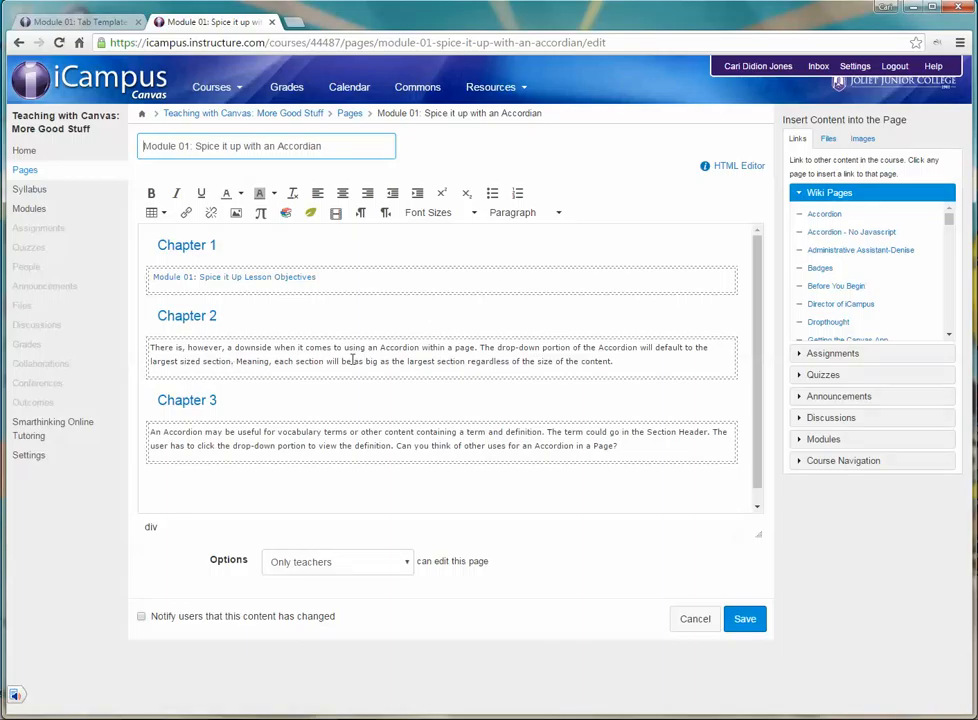
drag(626, 365, 153, 348)
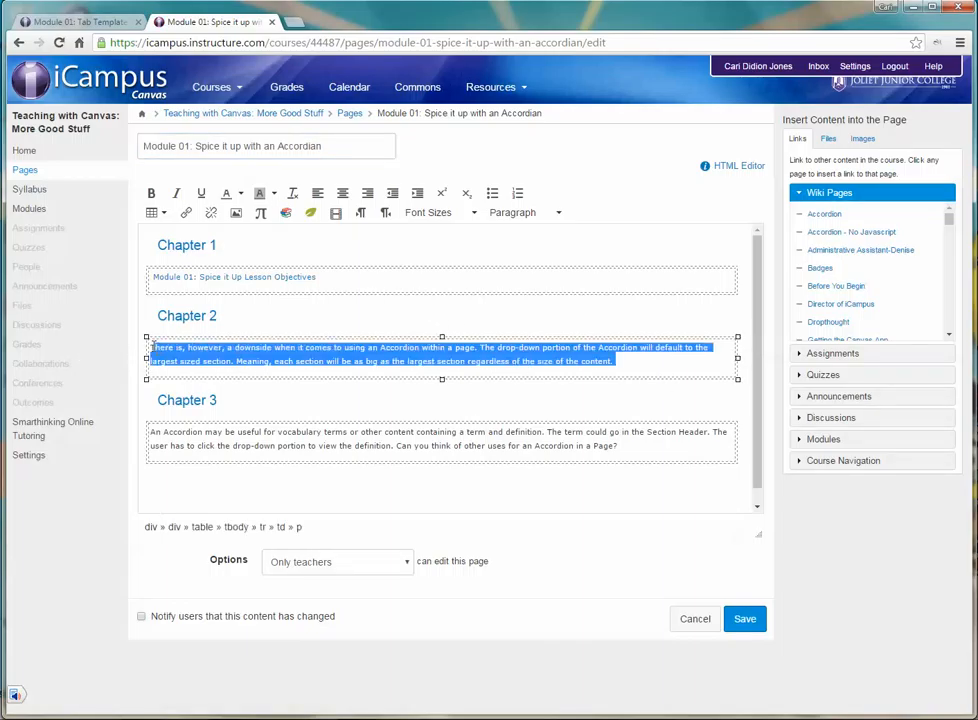
key(Delete)
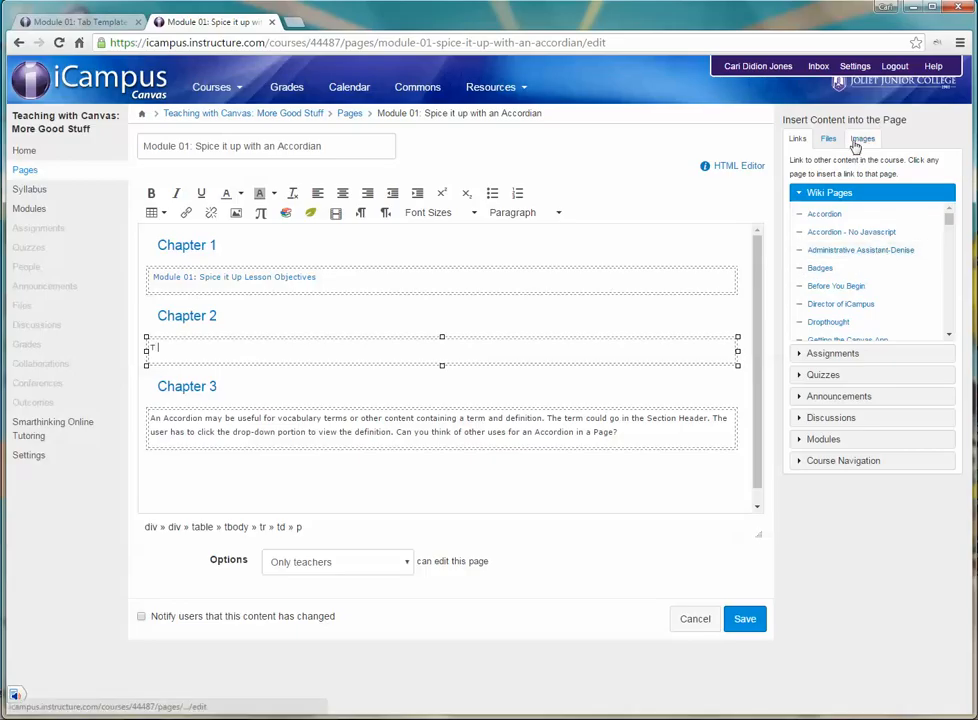
click(826, 376)
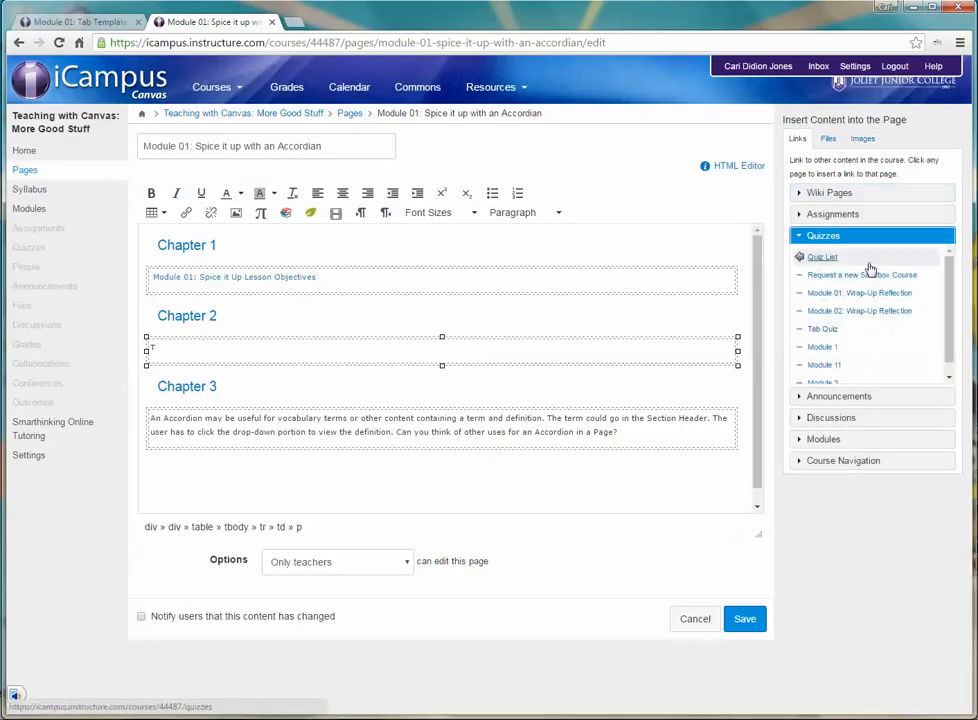
click(867, 293)
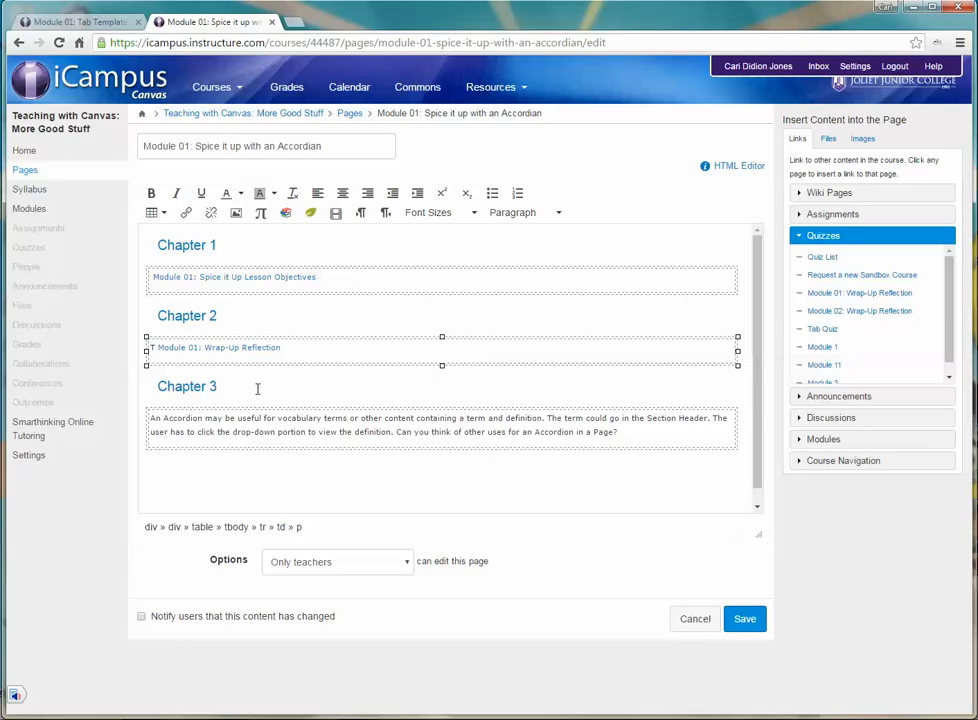
key(BackSpace)
click(752, 624)
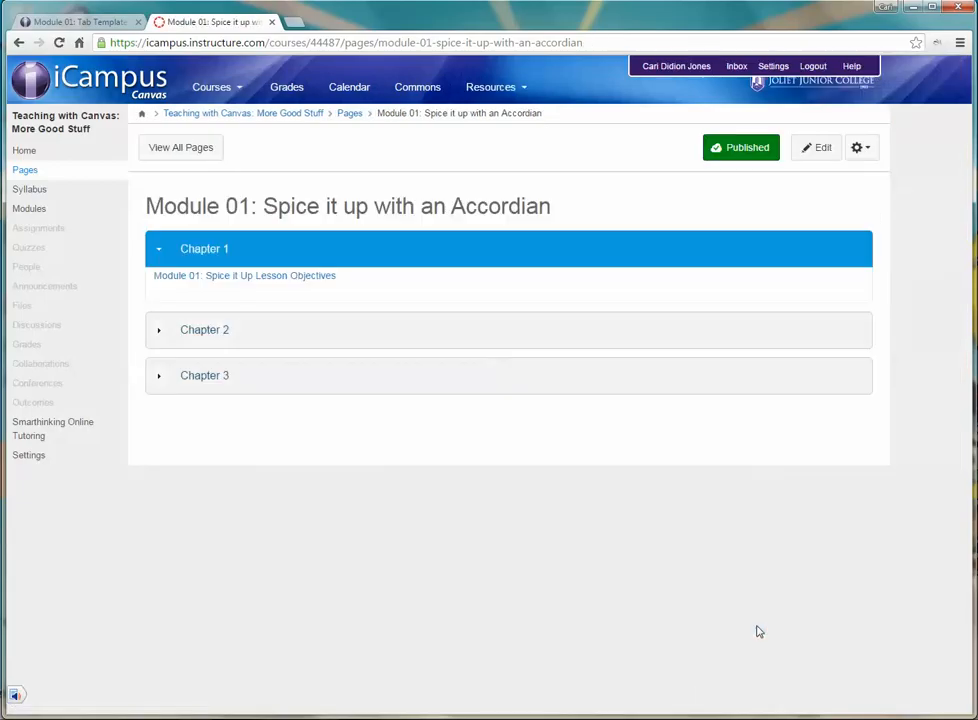
Step: Test the quiz link in the Chapter 2 section and return to the accordion page
click(200, 336)
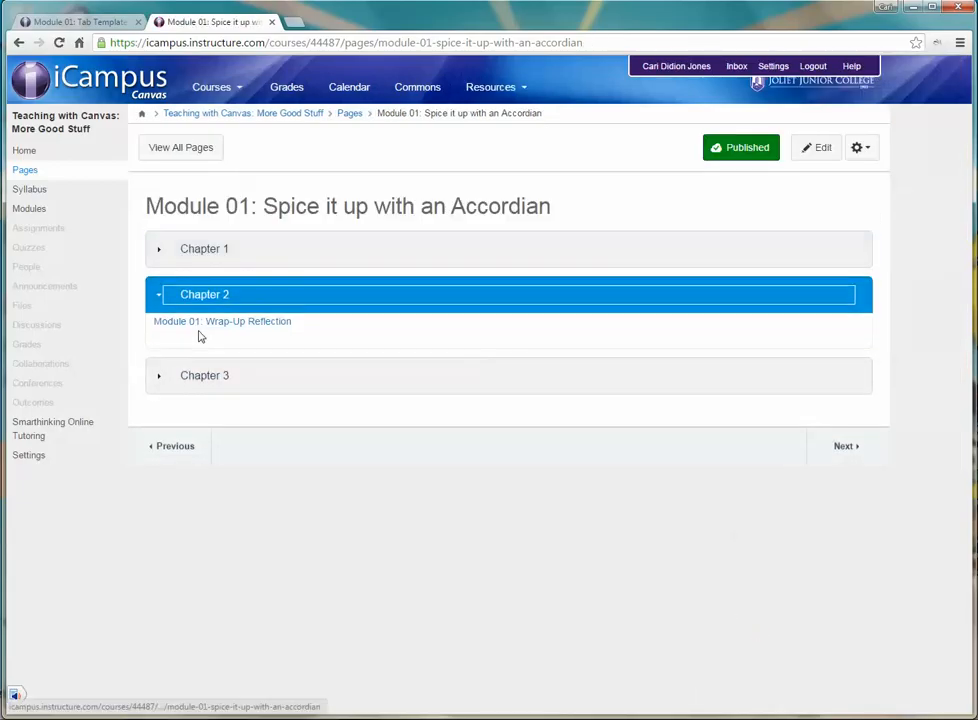
click(219, 326)
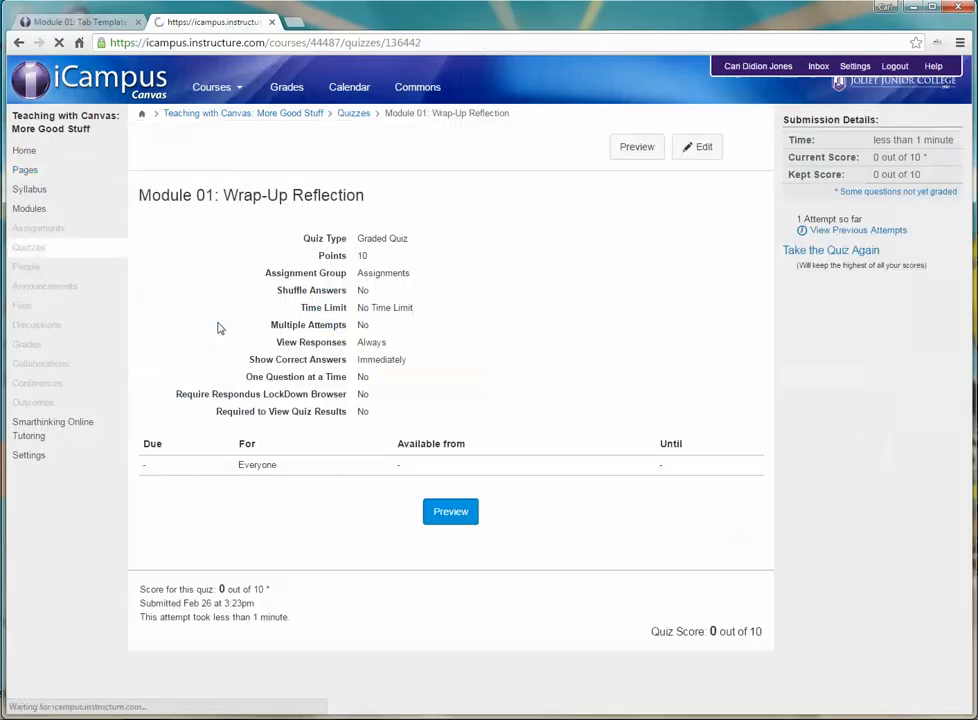
click(20, 43)
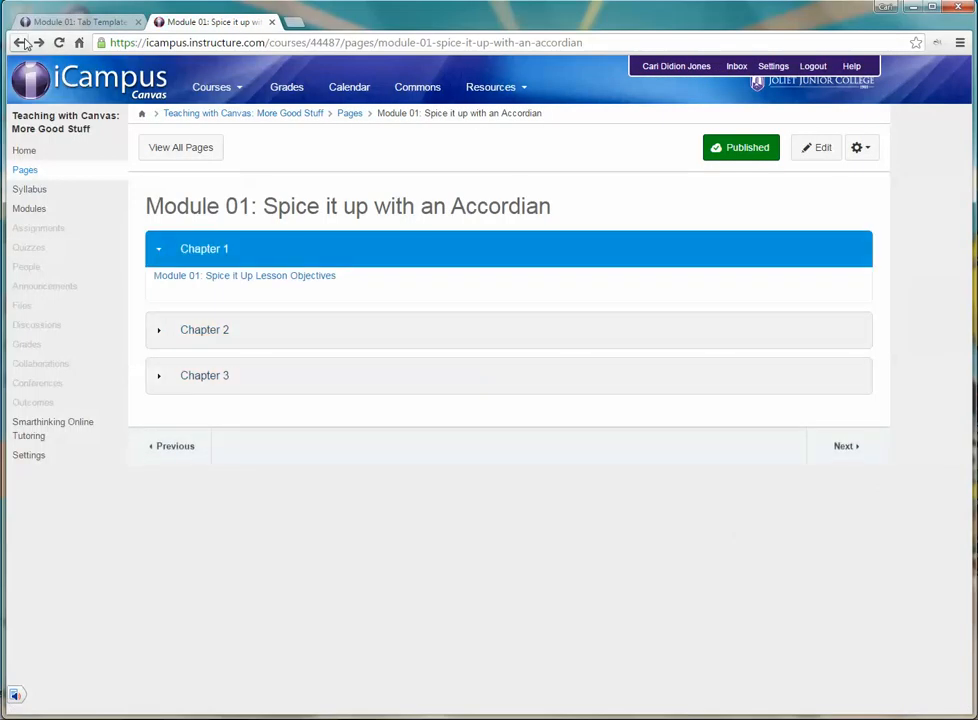
Step: Reopen the accordion page for editing and delete the placeholder paragraph under Chapter 3
click(812, 148)
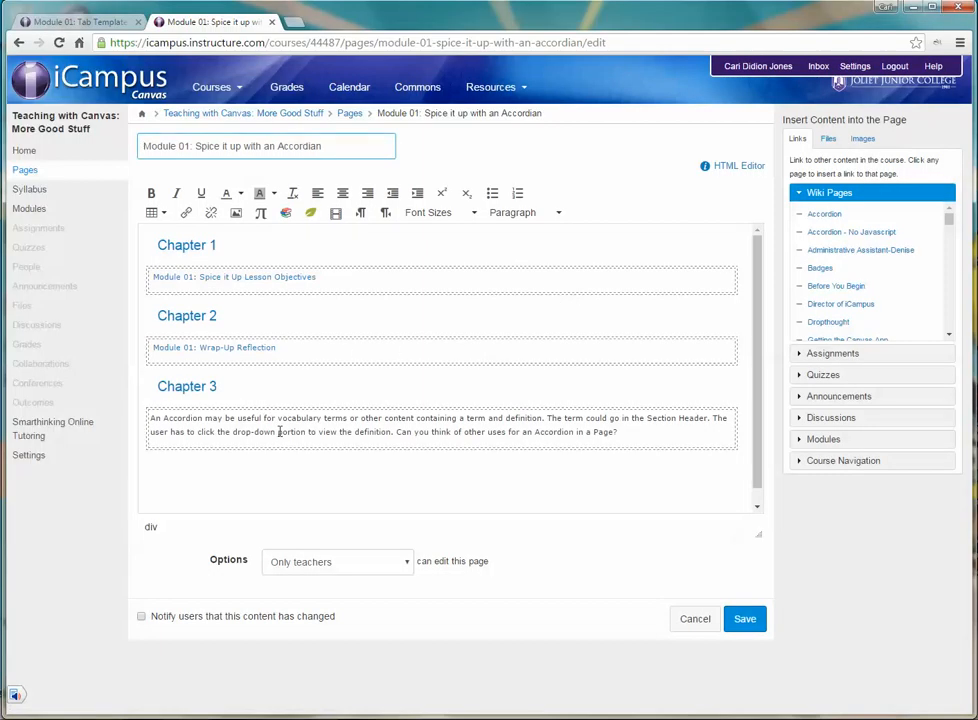
drag(620, 433, 152, 419)
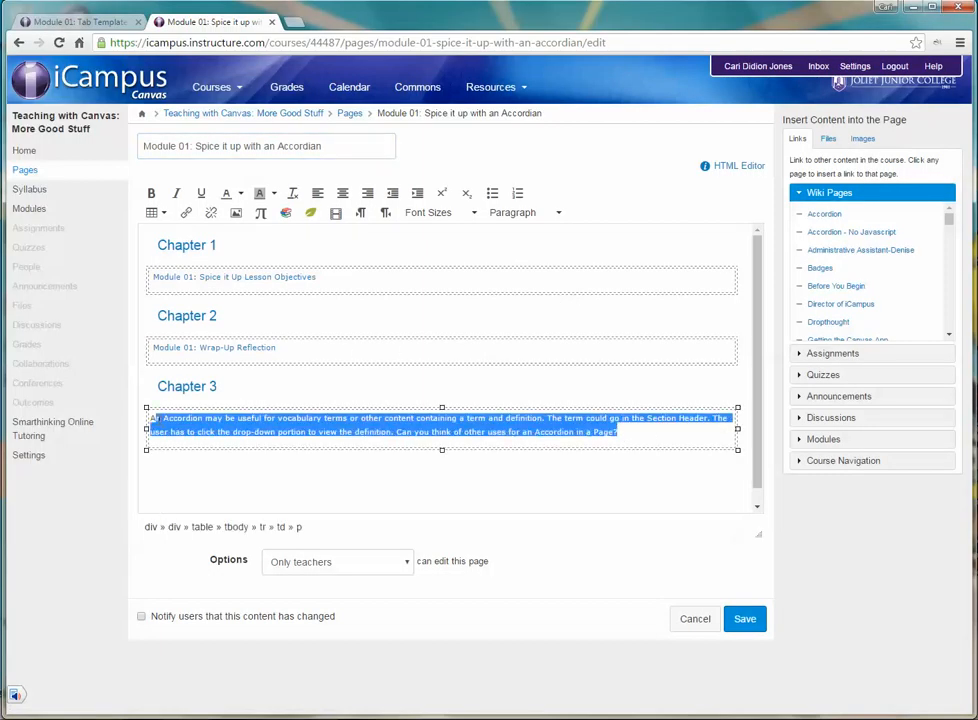
key(Delete)
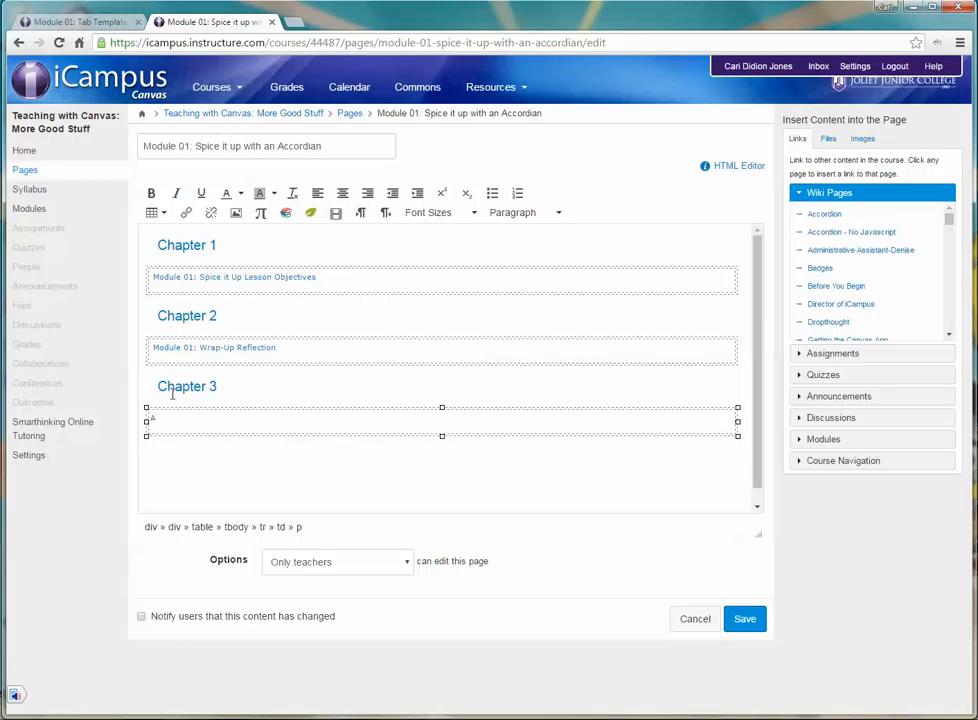
Step: Search Vimeo for "canvas pages" and embed the video "Canvas Tutorials - Pages" under Chapter 3
click(286, 211)
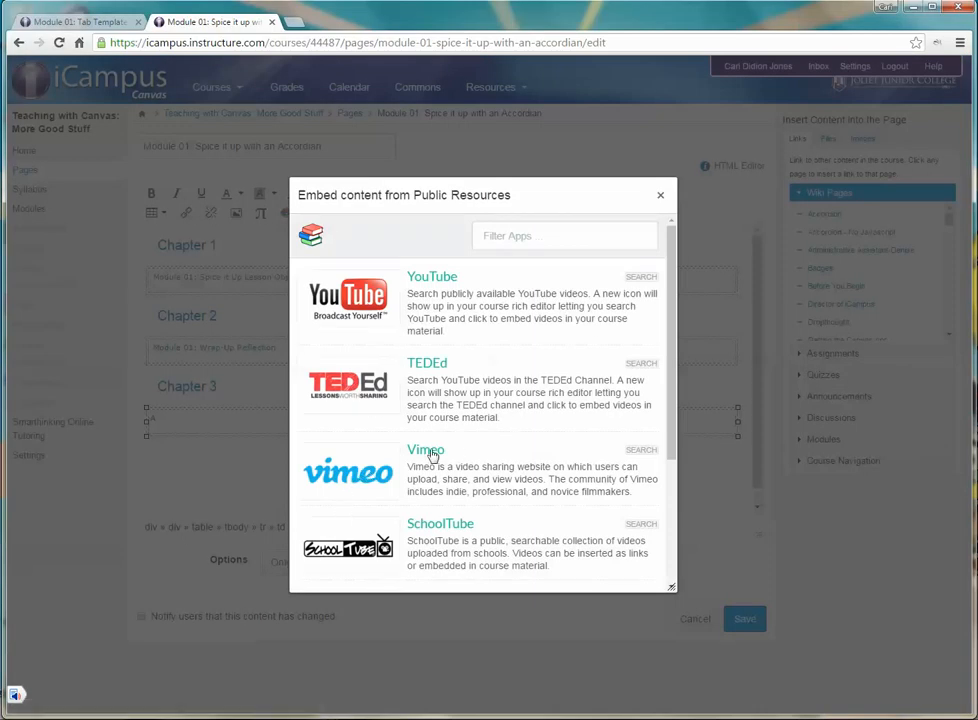
click(430, 452)
click(568, 237)
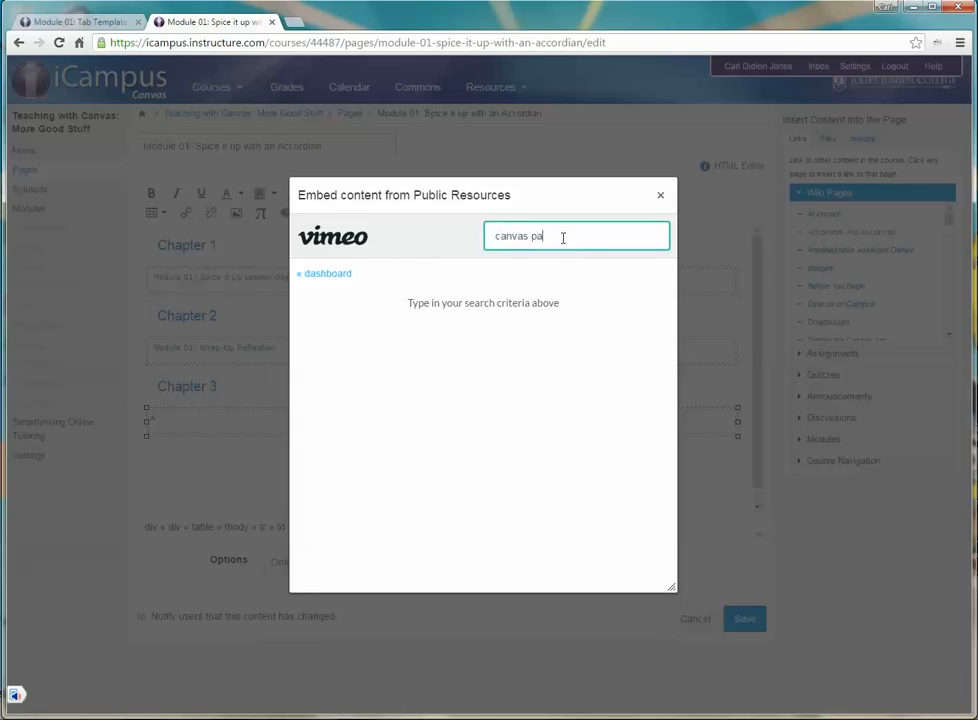
key(Return)
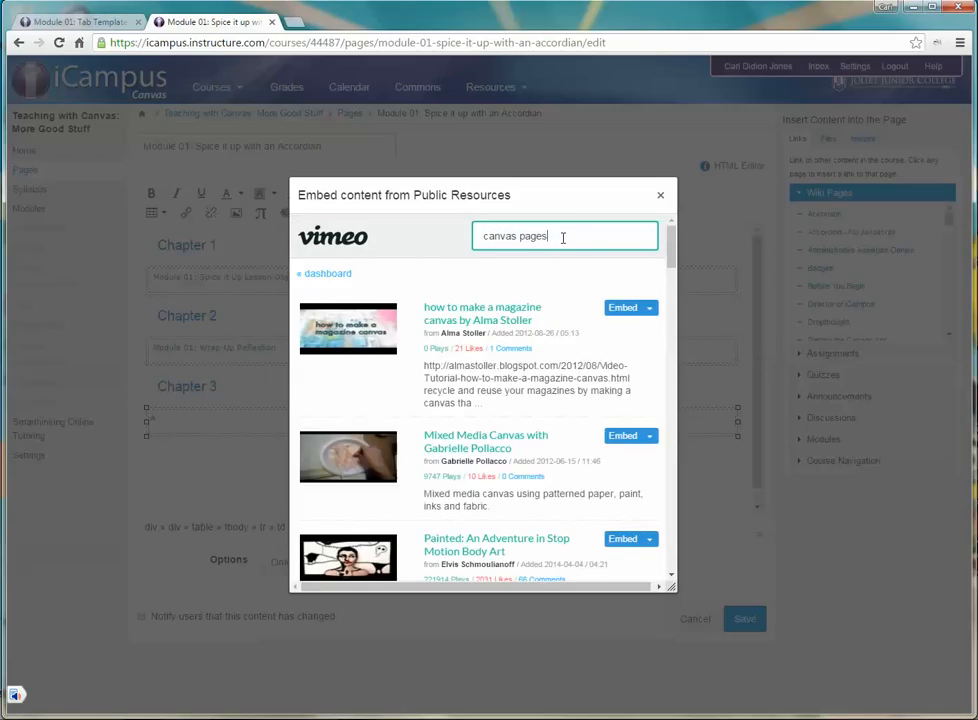
scroll(658, 413, down, 3)
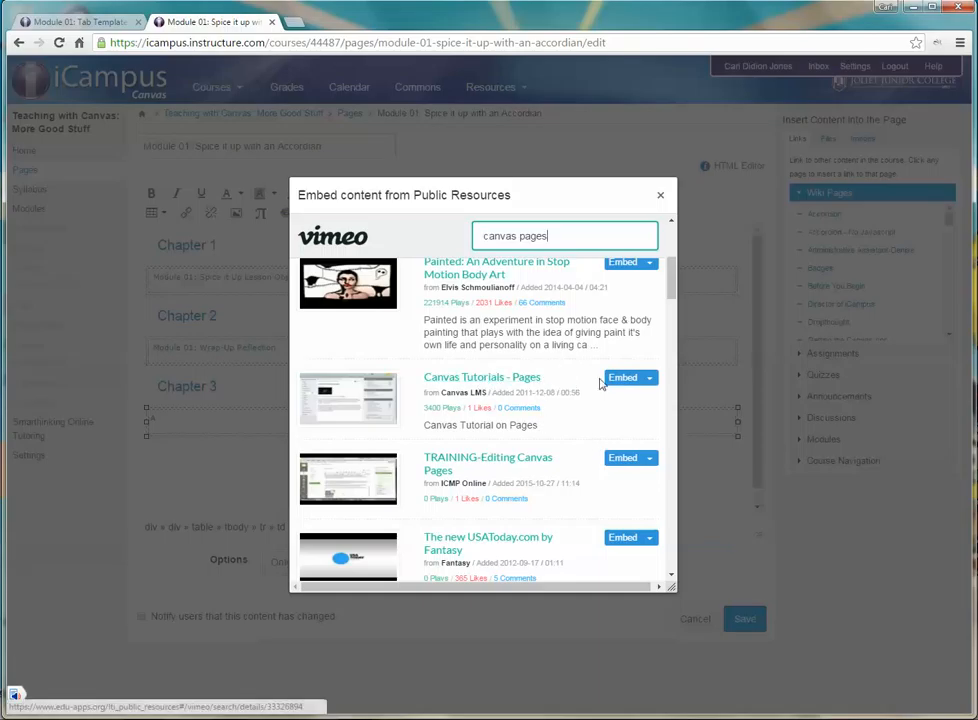
click(628, 378)
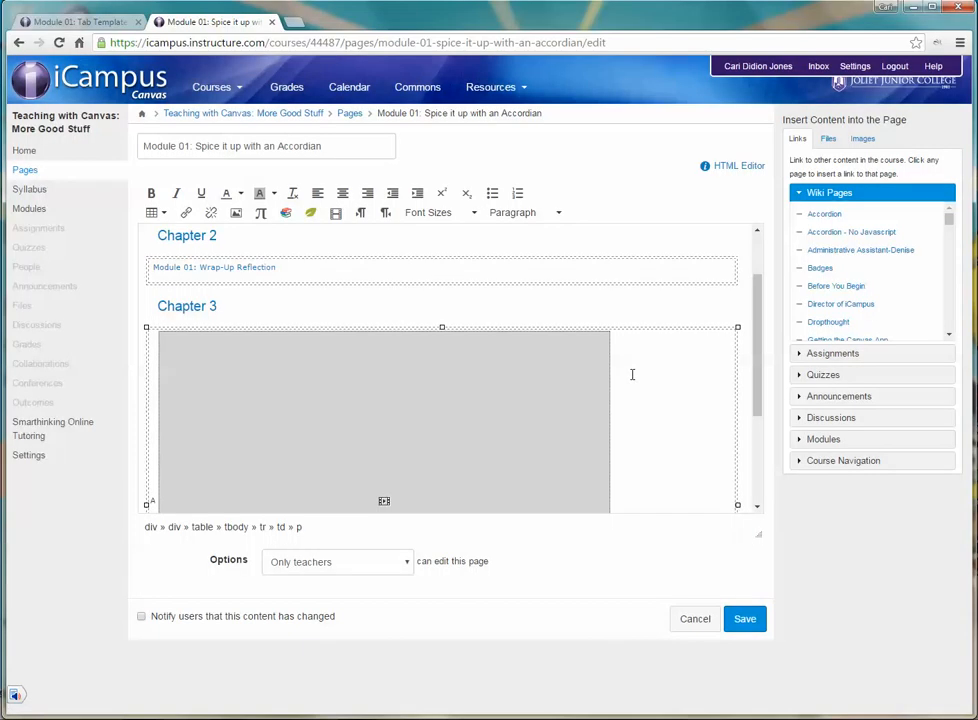
Step: Remove the leftover letter "A" before the embedded Chapter 3 video and save the page
scroll(632, 374, down, 3)
scroll(632, 374, up, 4)
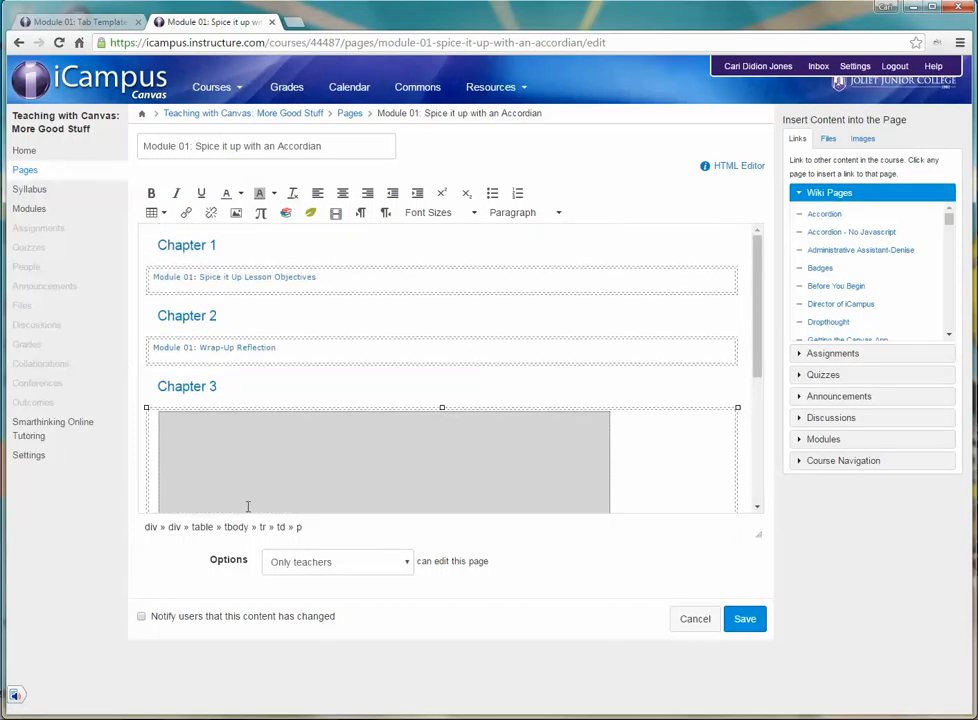
scroll(248, 506, down, 3)
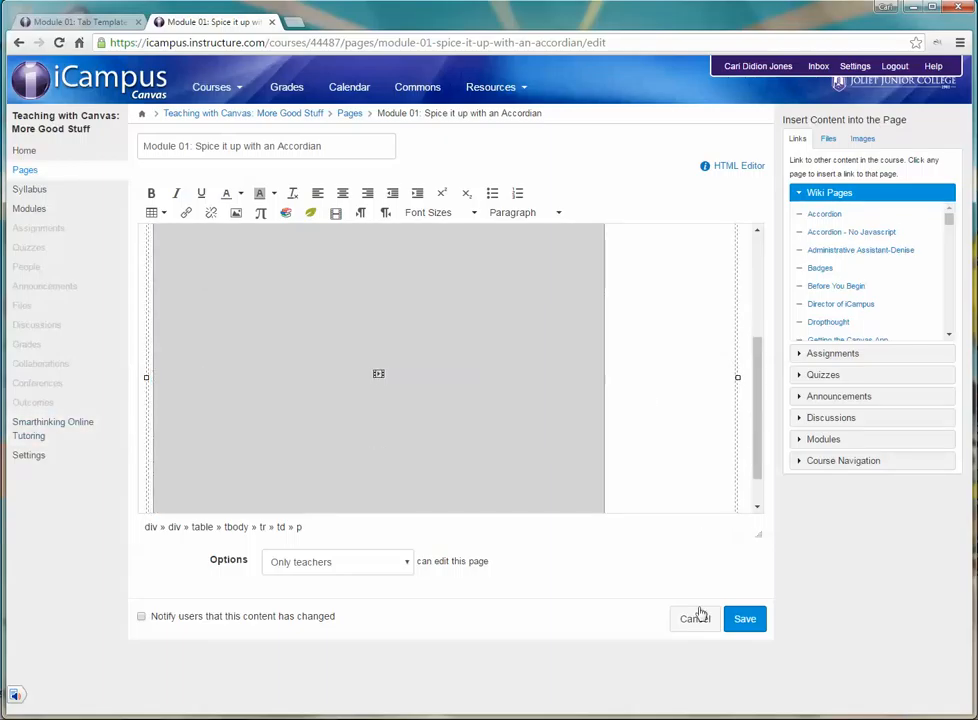
click(753, 624)
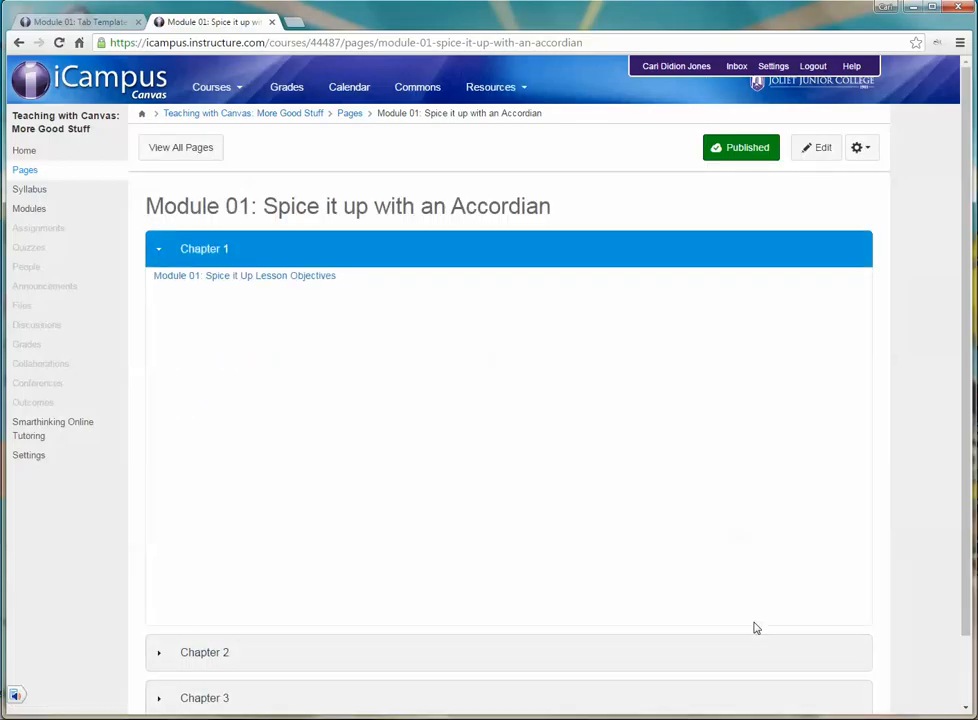
Step: Examine the Chapter 1, 2 and 3 sections of the saved accordion, comparing their heights with the embedded video in Chapter 3
scroll(768, 542, down, 1)
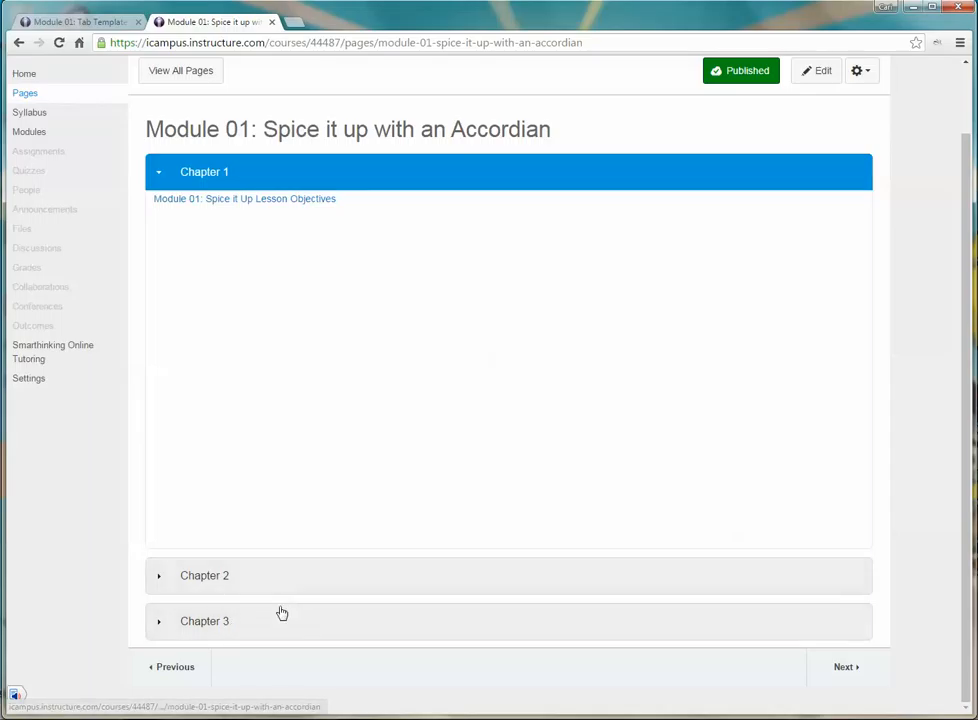
click(226, 623)
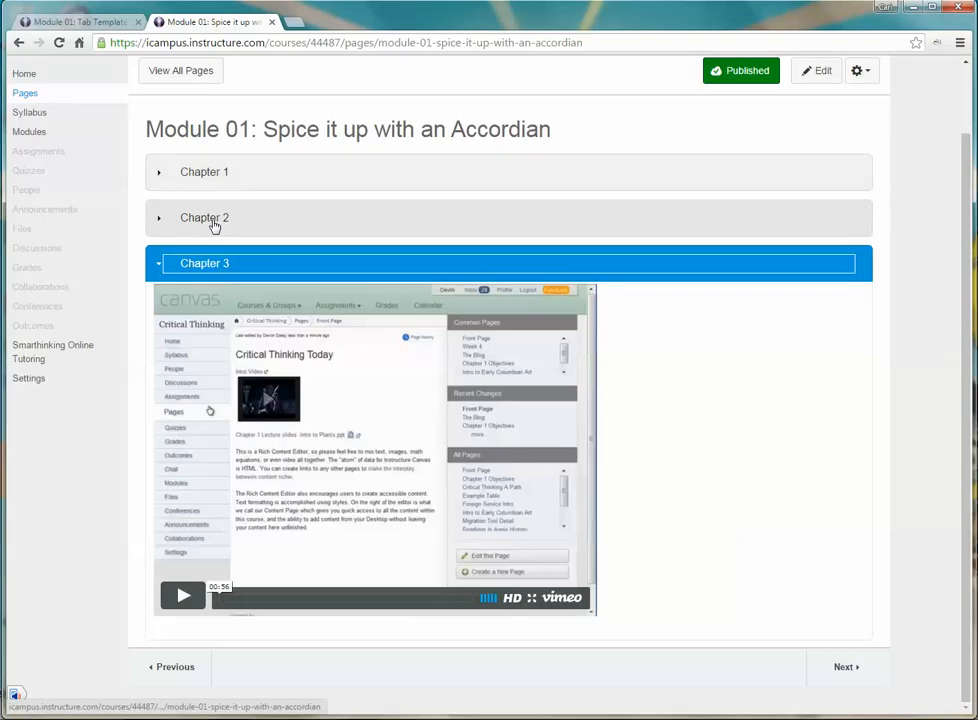
click(155, 225)
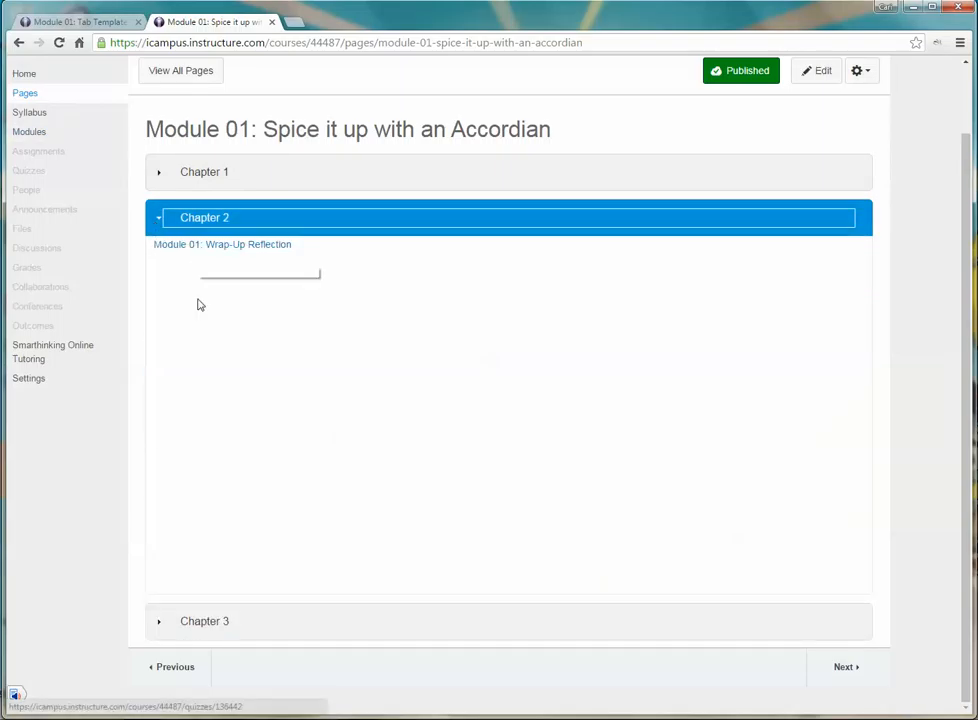
click(193, 178)
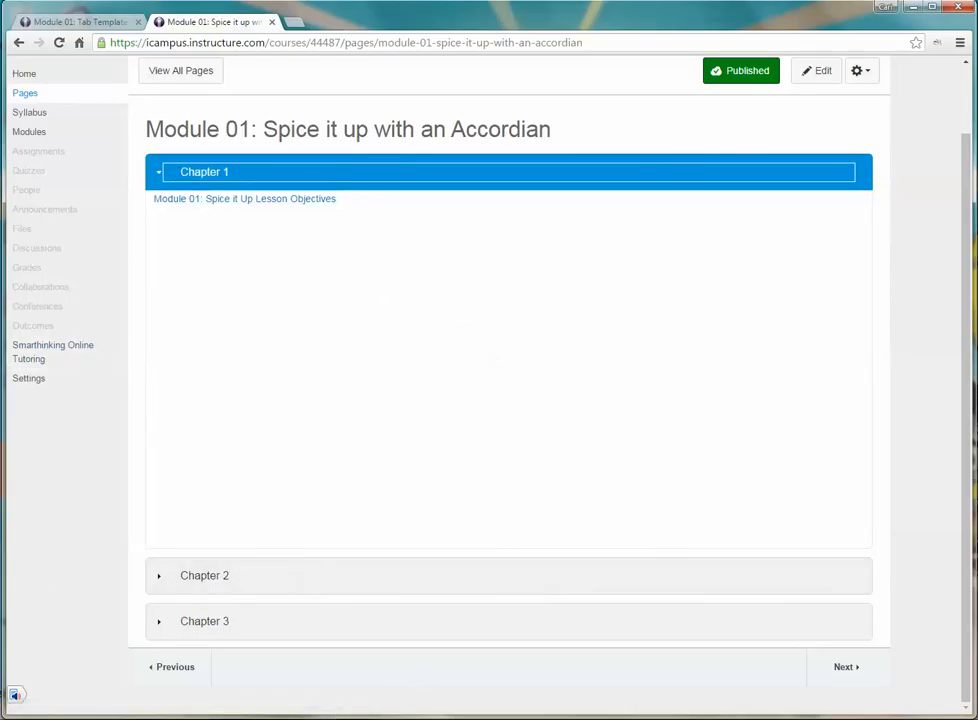
click(186, 622)
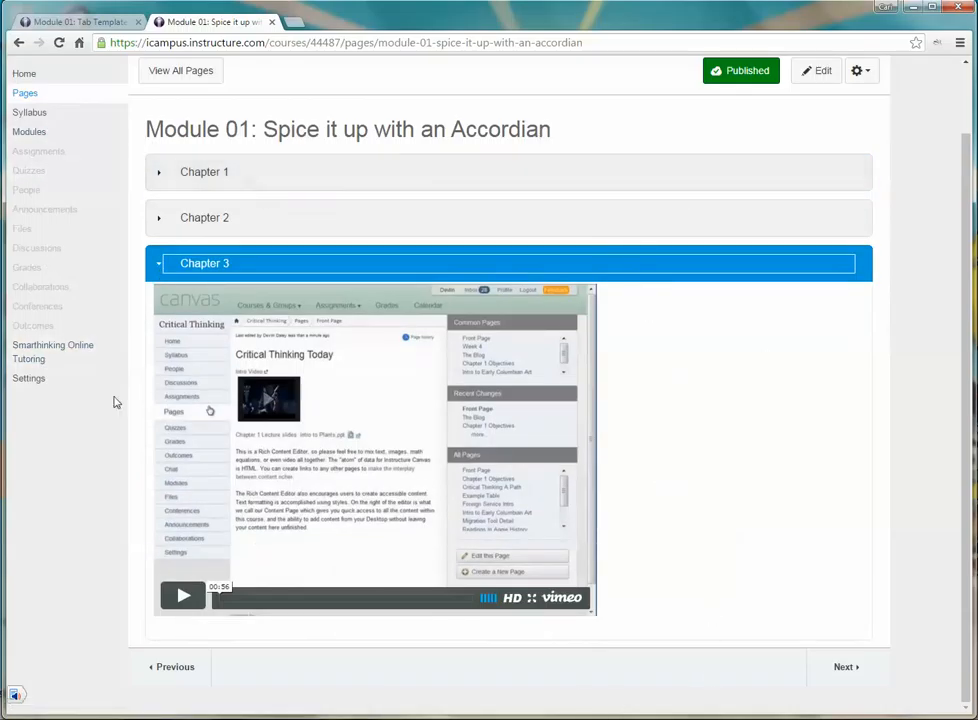
click(653, 217)
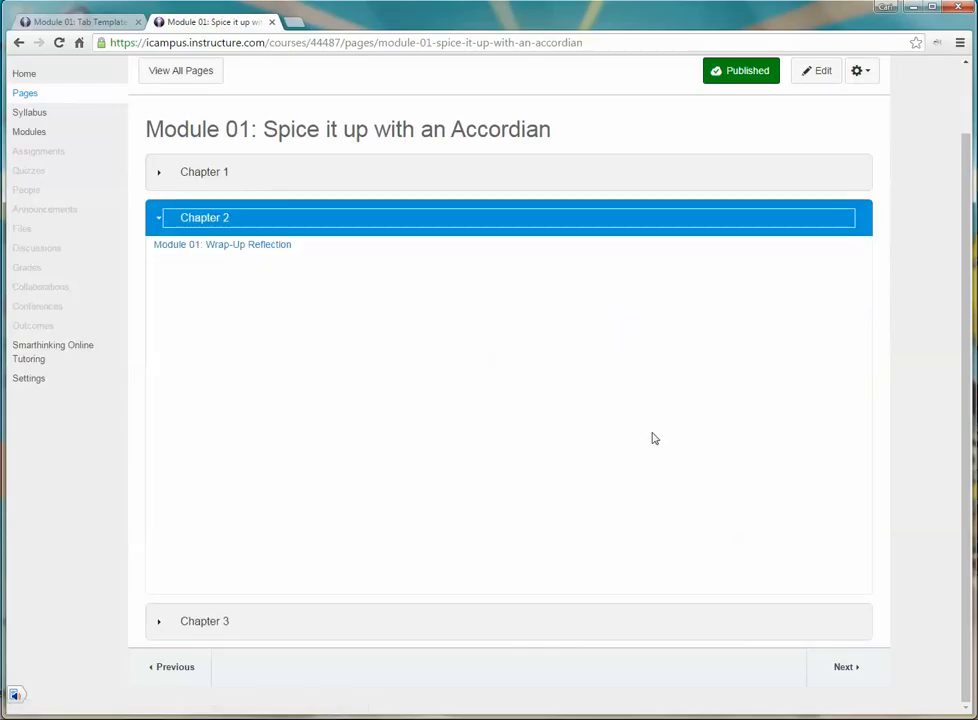
click(327, 171)
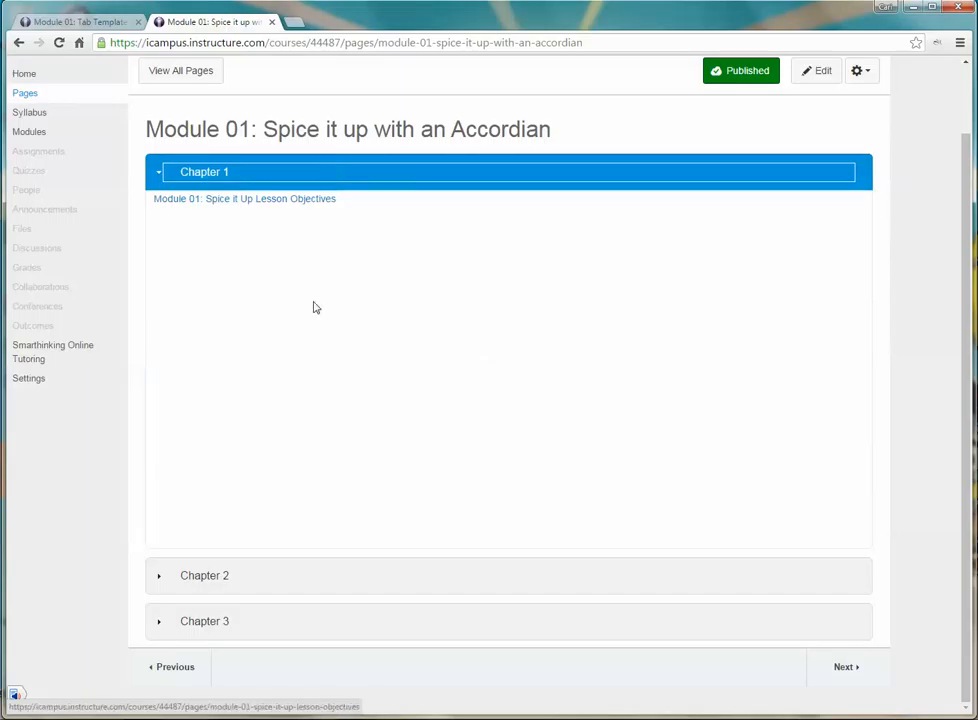
click(229, 620)
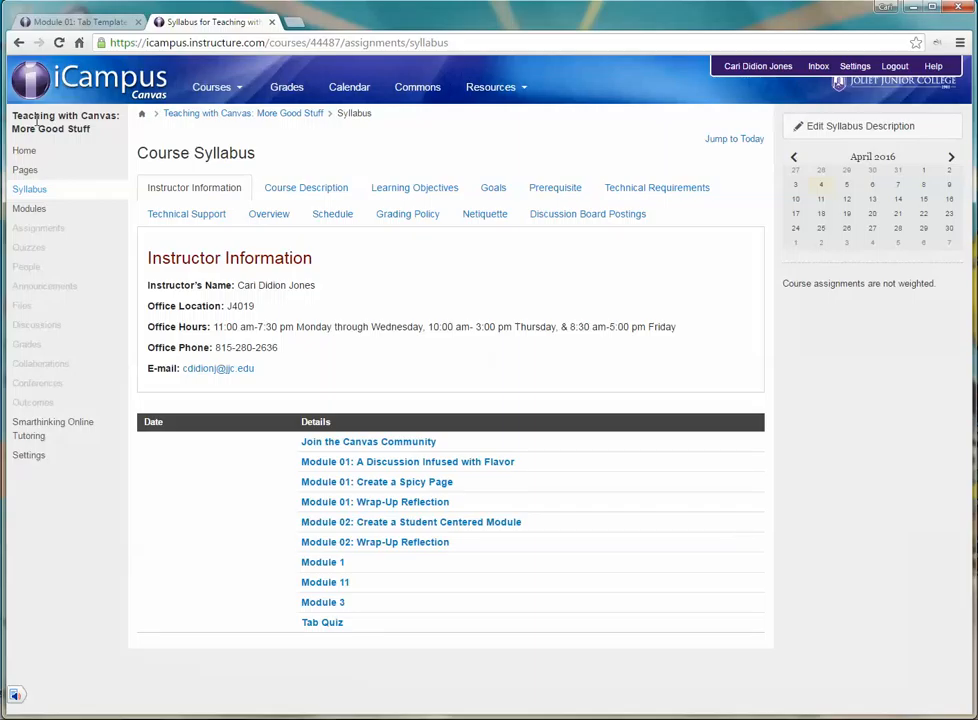
Step: View the Course Description, Schedule, Grading Policy, Goals and Prerequisite sections of the course syllabus as an example of tabbed content
click(293, 187)
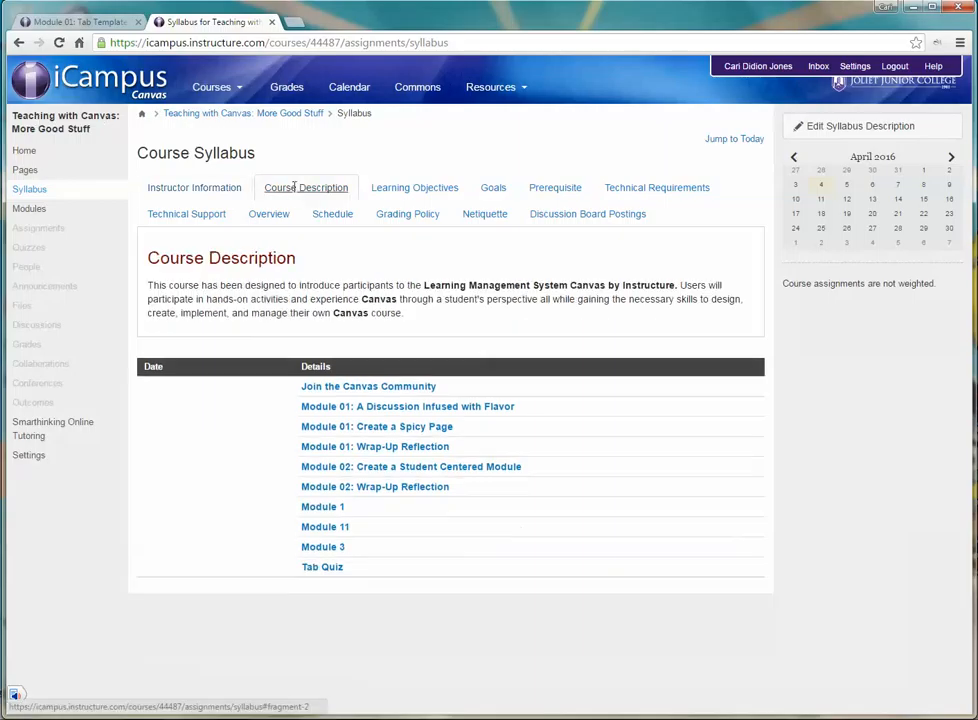
click(342, 212)
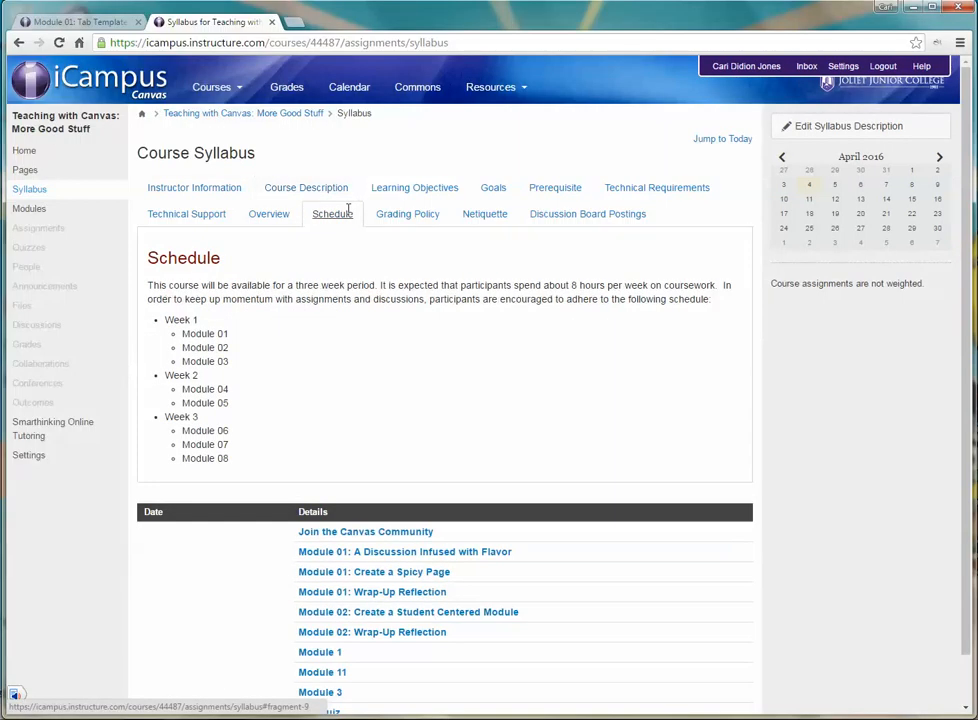
scroll(375, 214, down, 1)
click(428, 161)
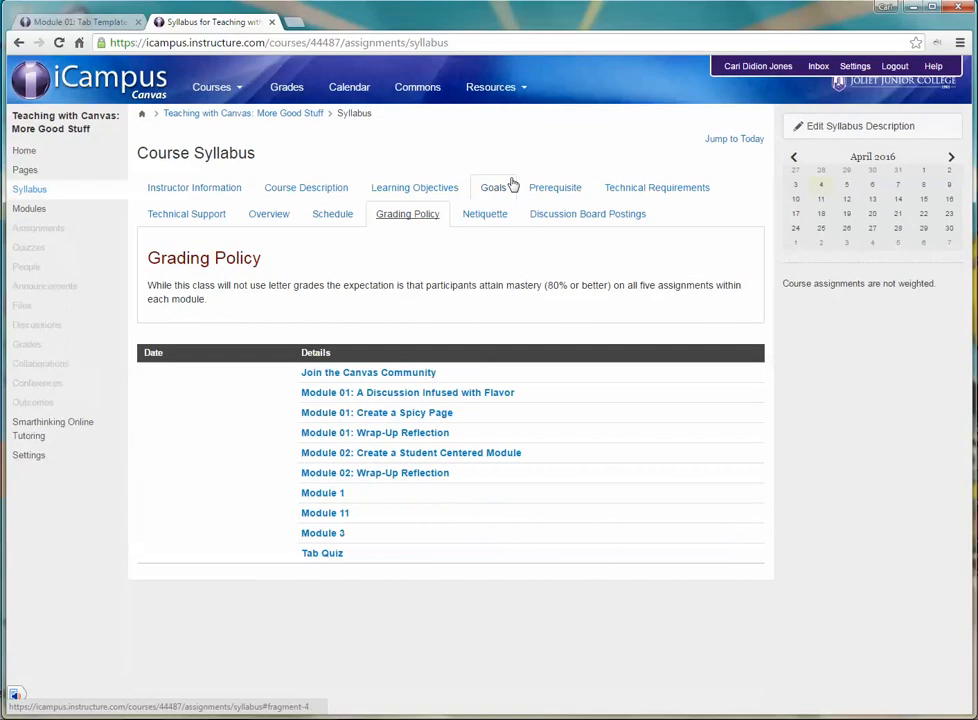
click(508, 189)
click(564, 191)
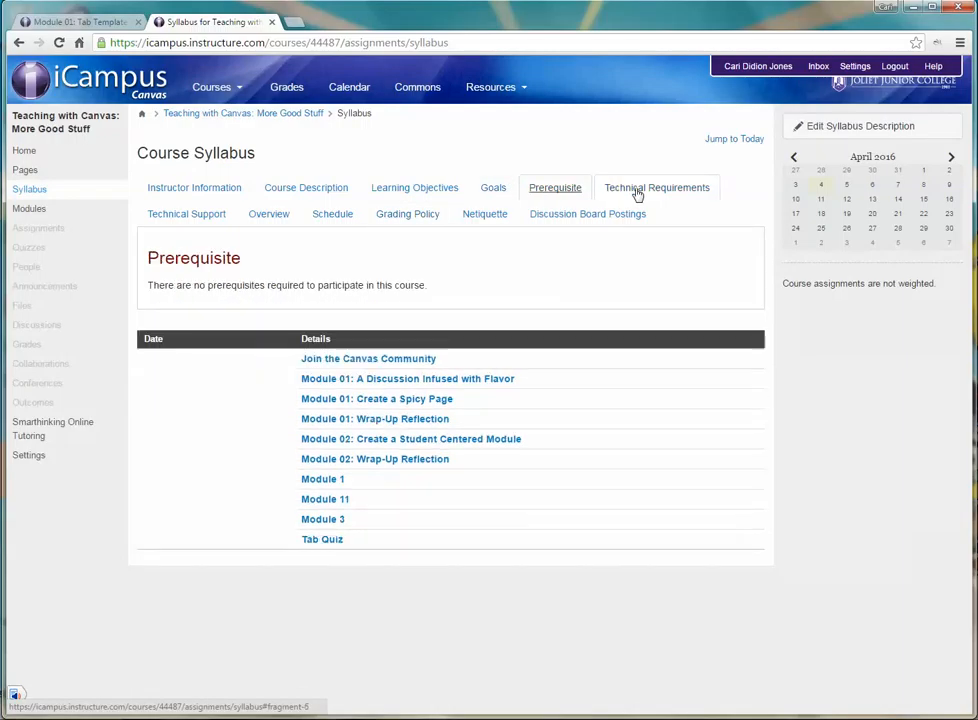
Step: View the Technical Requirements, Discussion Board Postings, Technical Support and Instructor Information sections of the course syllabus
click(638, 190)
click(606, 215)
scroll(256, 279, down, 1)
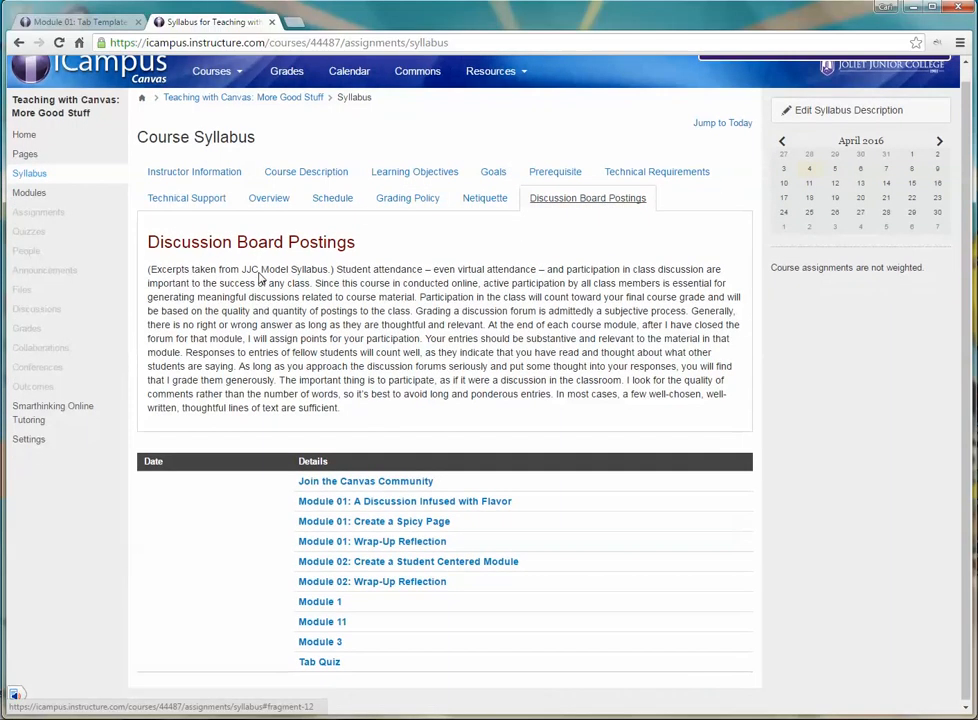
scroll(260, 272, up, 1)
click(189, 212)
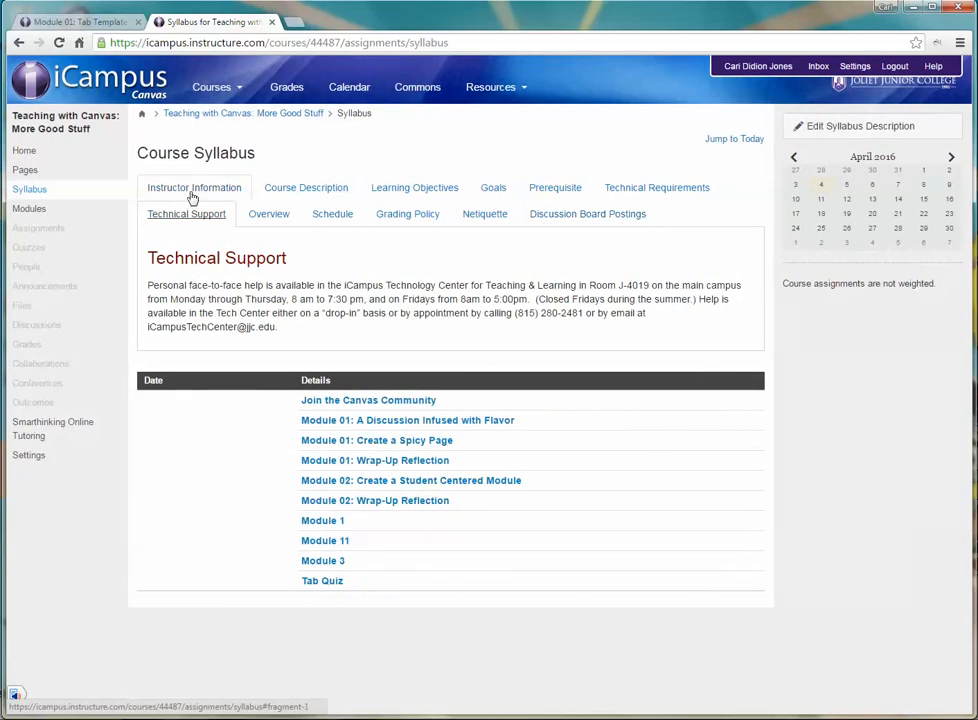
click(190, 193)
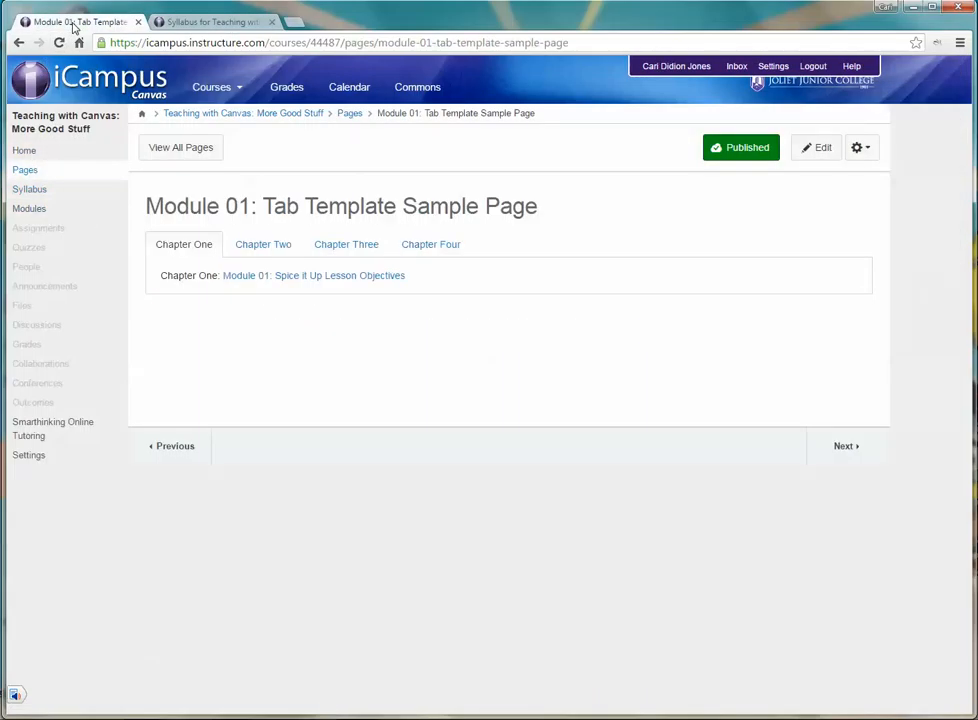
Step: Return from the syllabus to the "Module 01: Spice it up with an Accordian" page and review its chapter layout
click(190, 22)
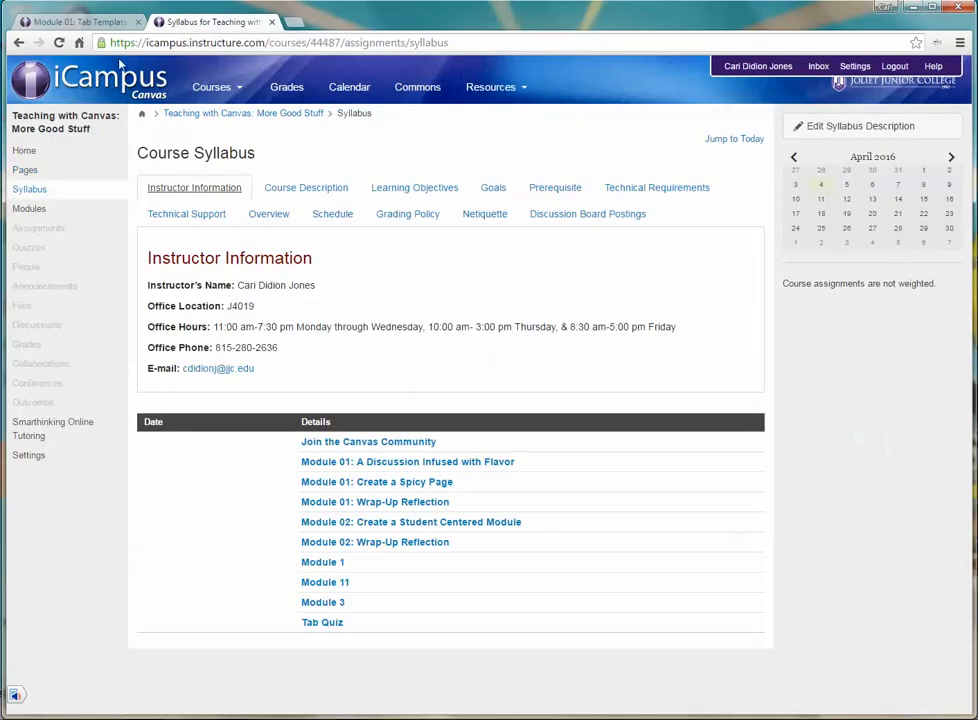
click(17, 43)
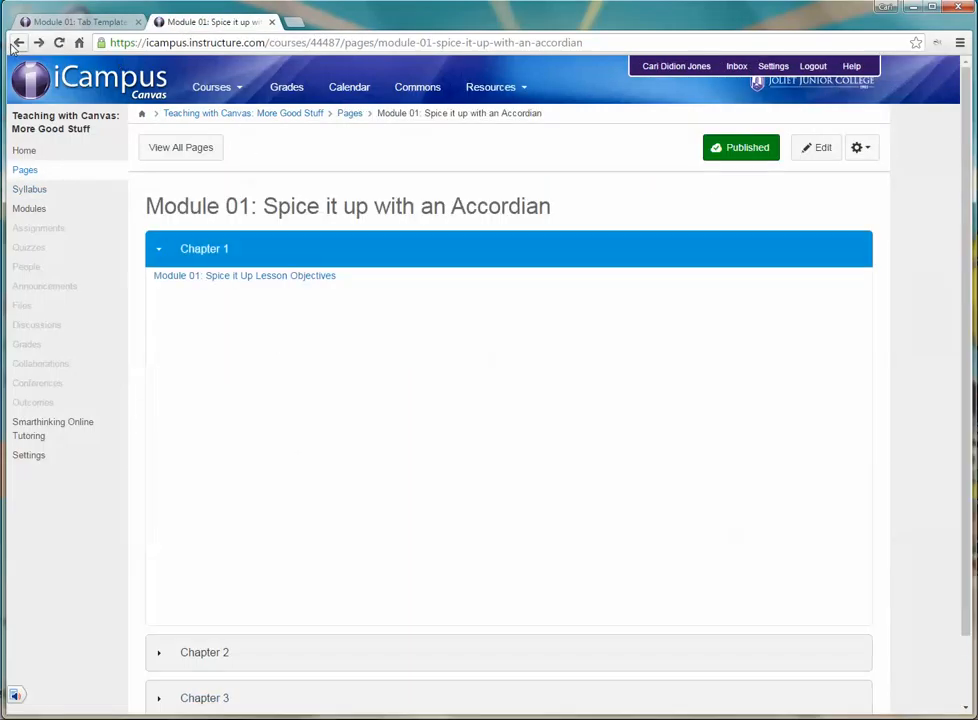
scroll(590, 380, down, 2)
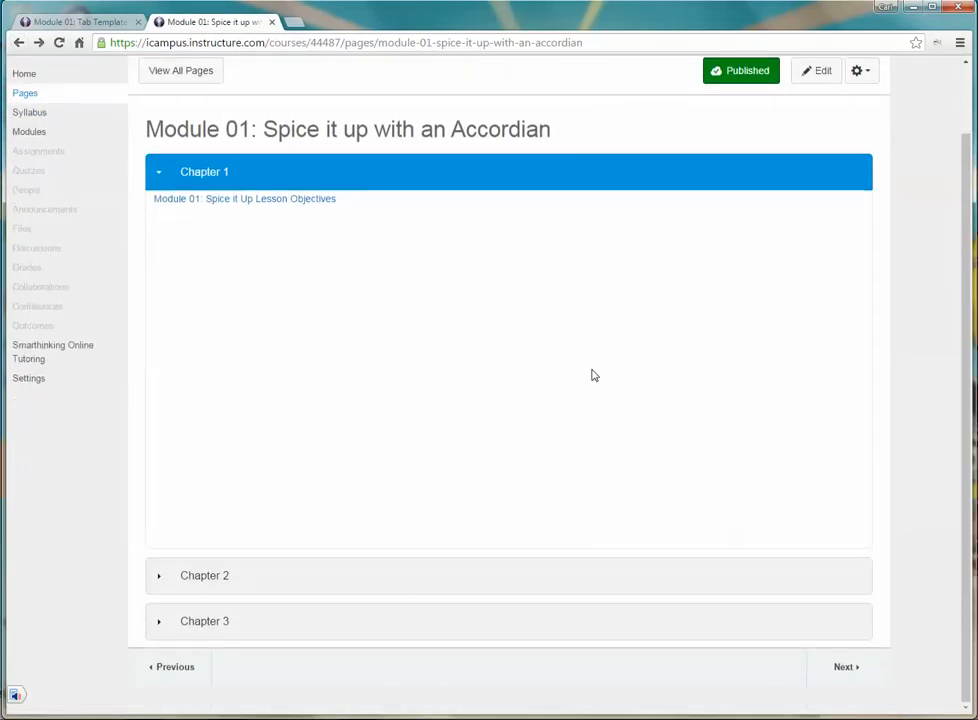
scroll(588, 385, up, 2)
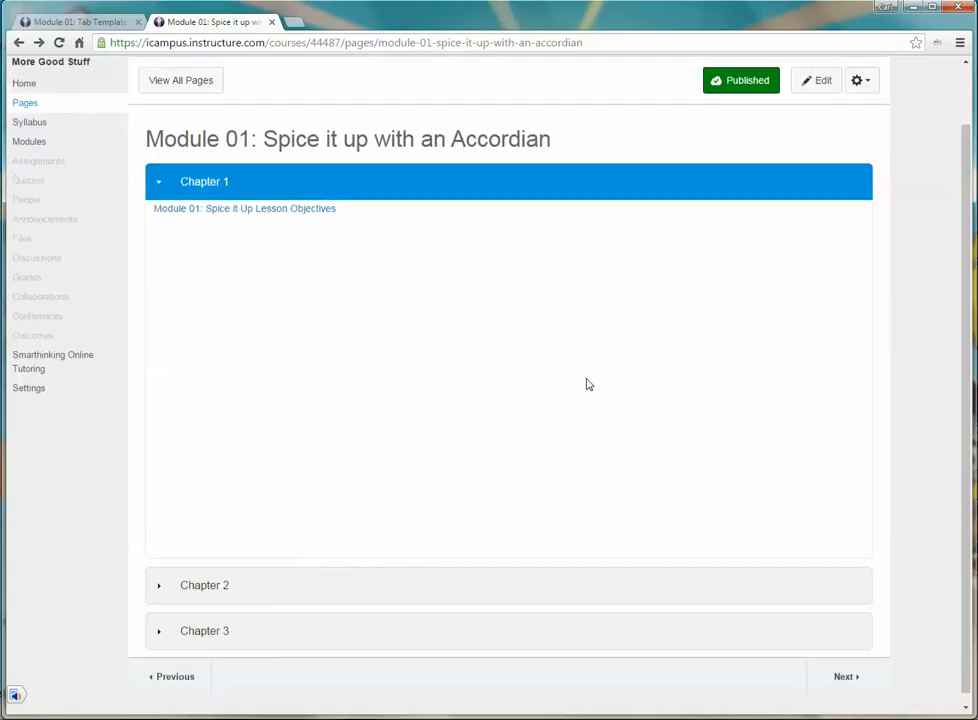